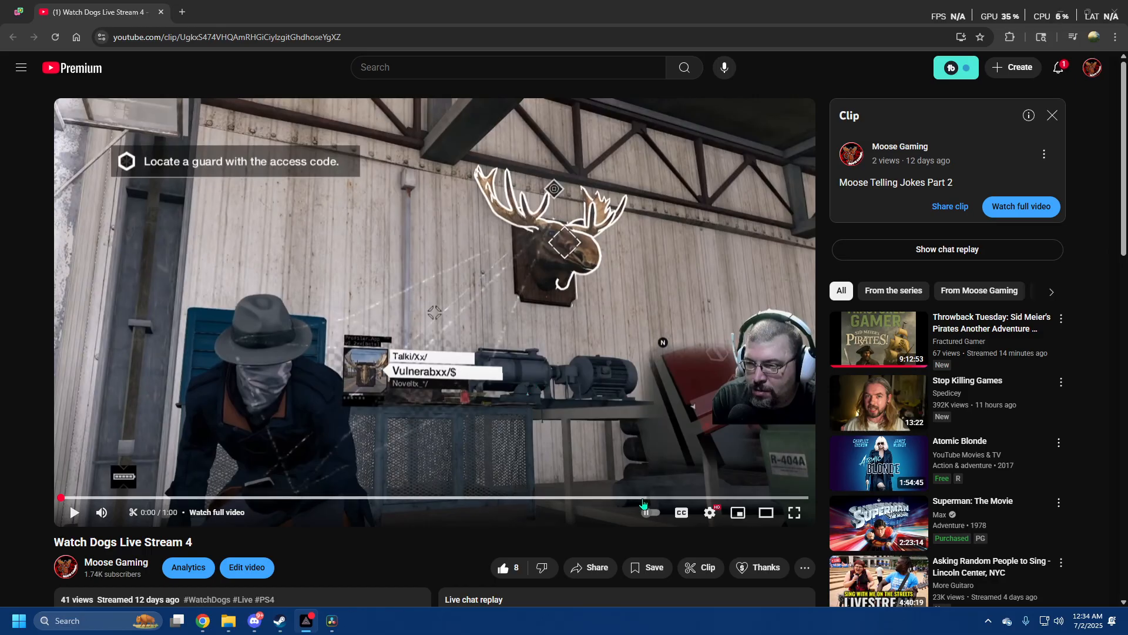
Play the moose clip full screen, pause it at 0:08, and exit full screen
{"action": "left_click", "coordinate": [795, 513]}
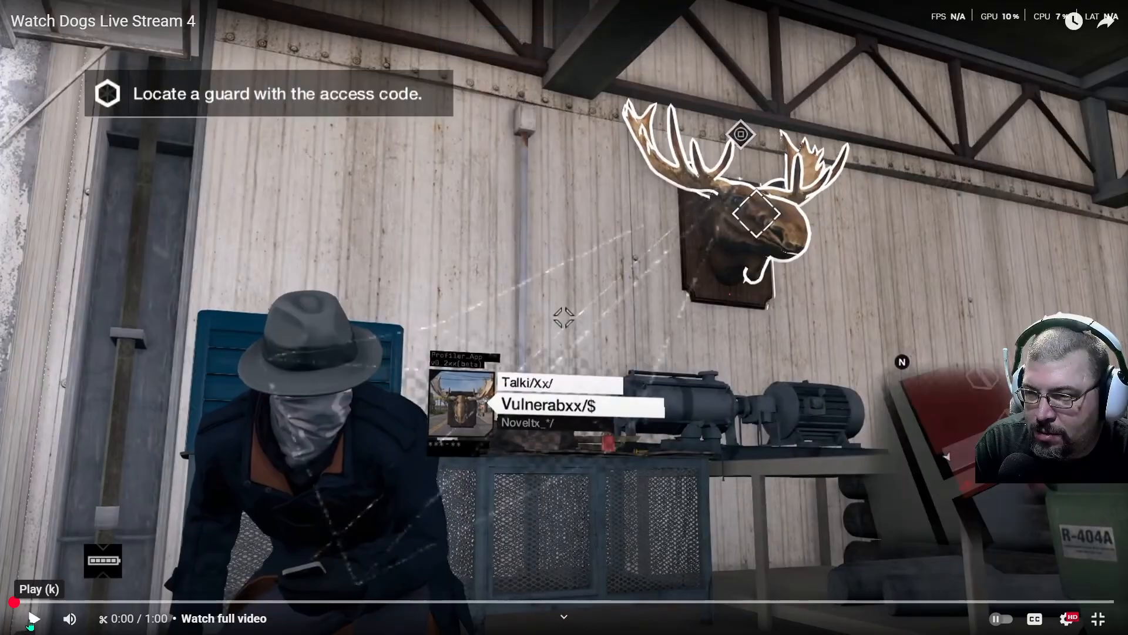
{"action": "mouse_move", "coordinate": [135, 622]}
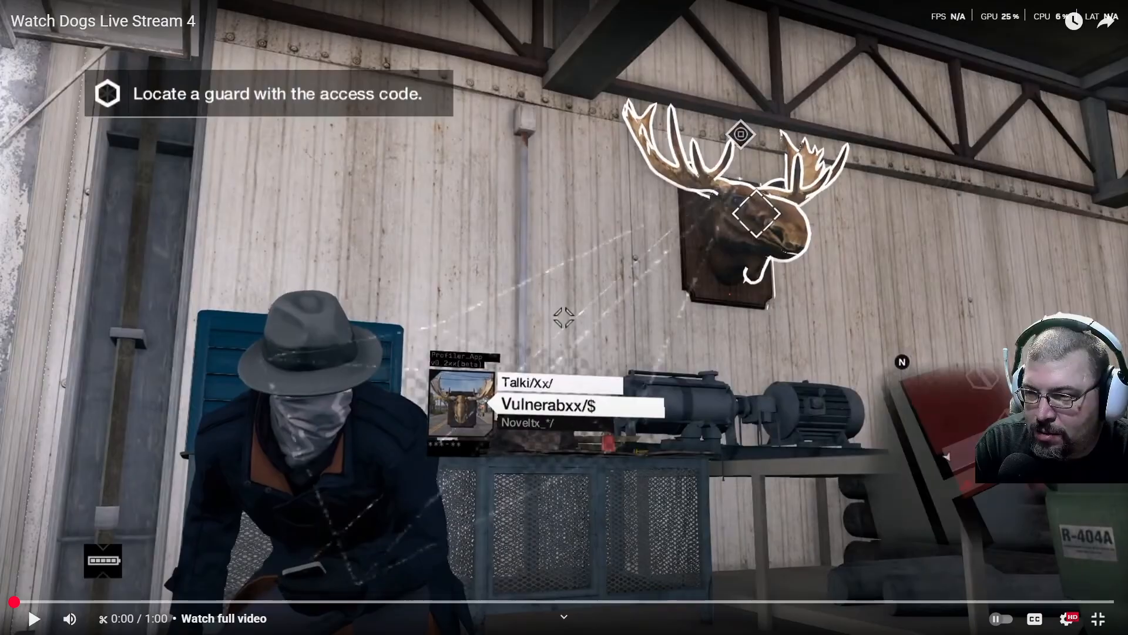
{"action": "left_click", "coordinate": [27, 615]}
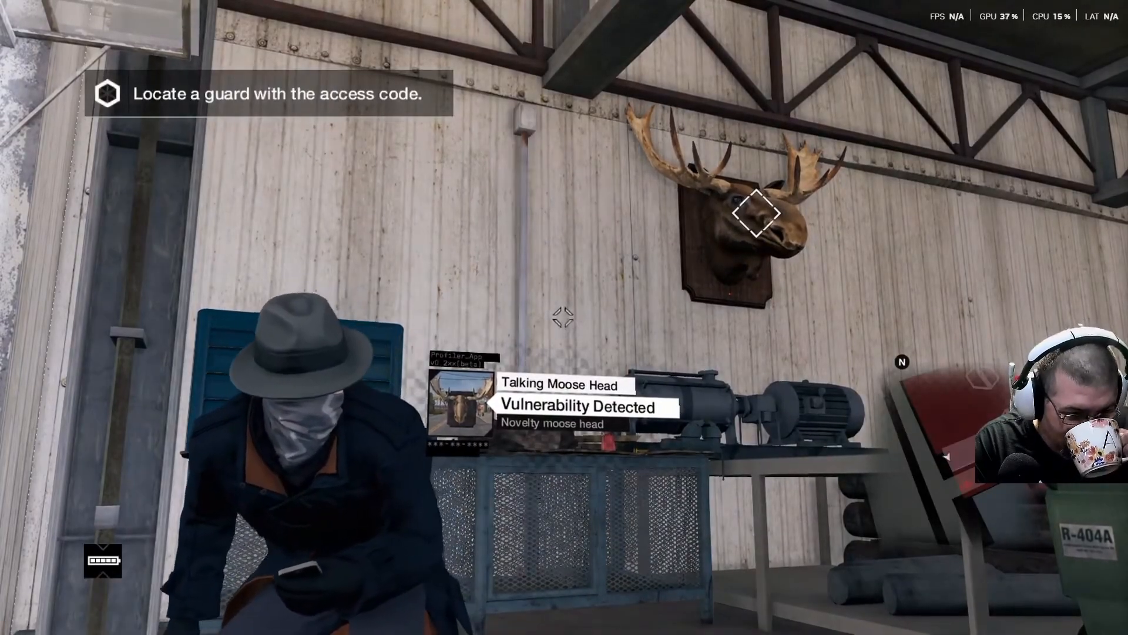
{"action": "left_click", "coordinate": [34, 618]}
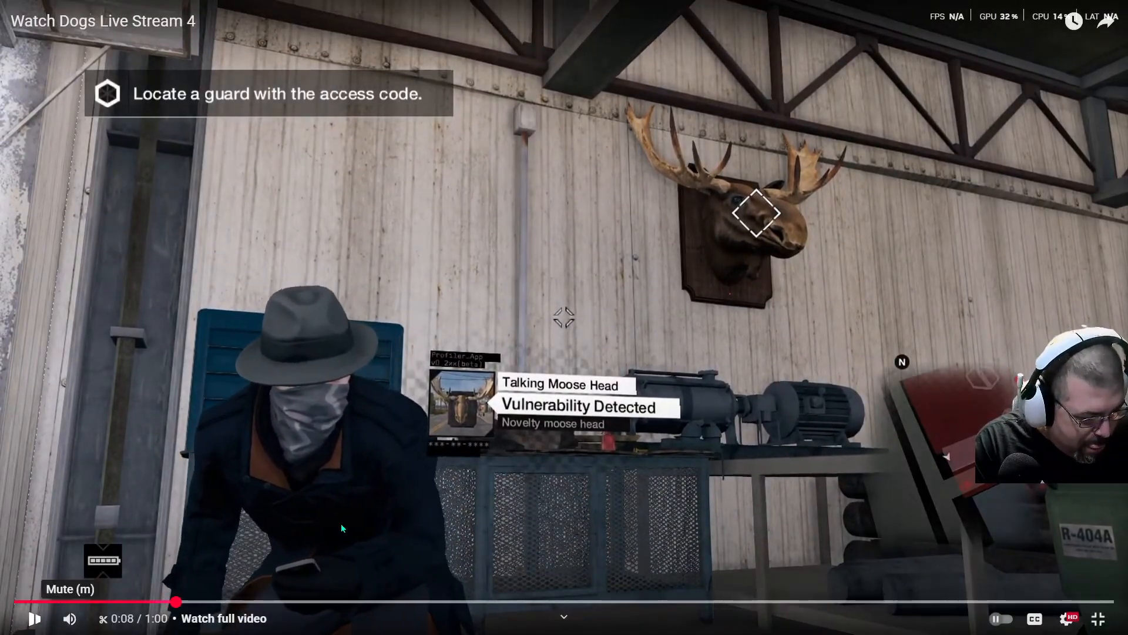
{"action": "left_click", "coordinate": [1097, 618]}
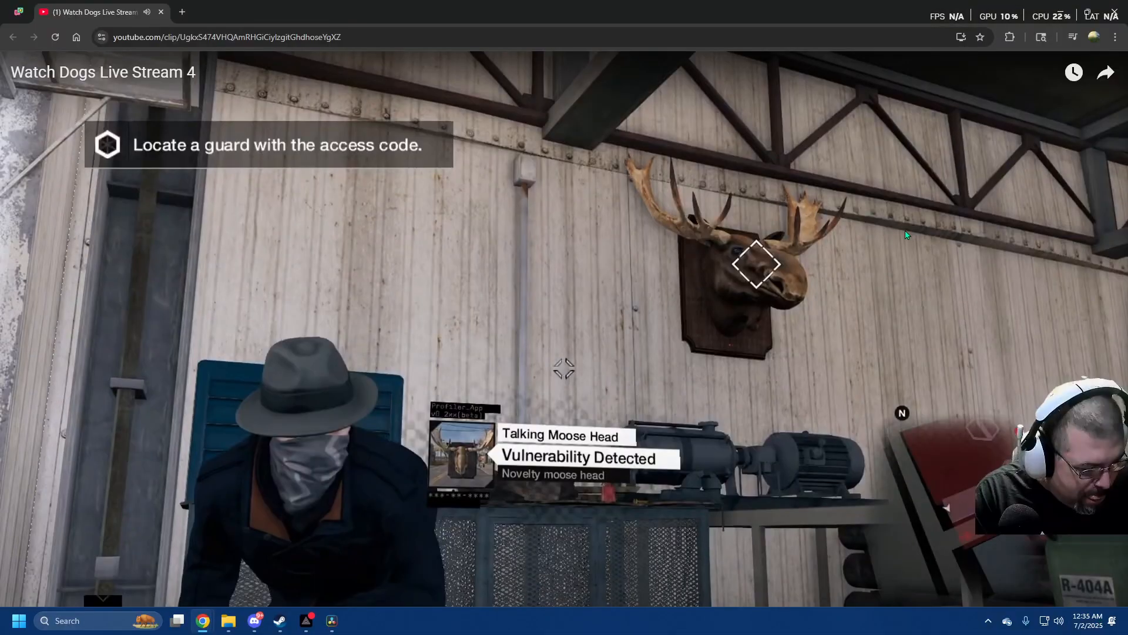
Check the Prisim Recordings folder, minimize it, and bring up DaVinci Resolve's Project Manager
{"action": "mouse_move", "coordinate": [261, 629]}
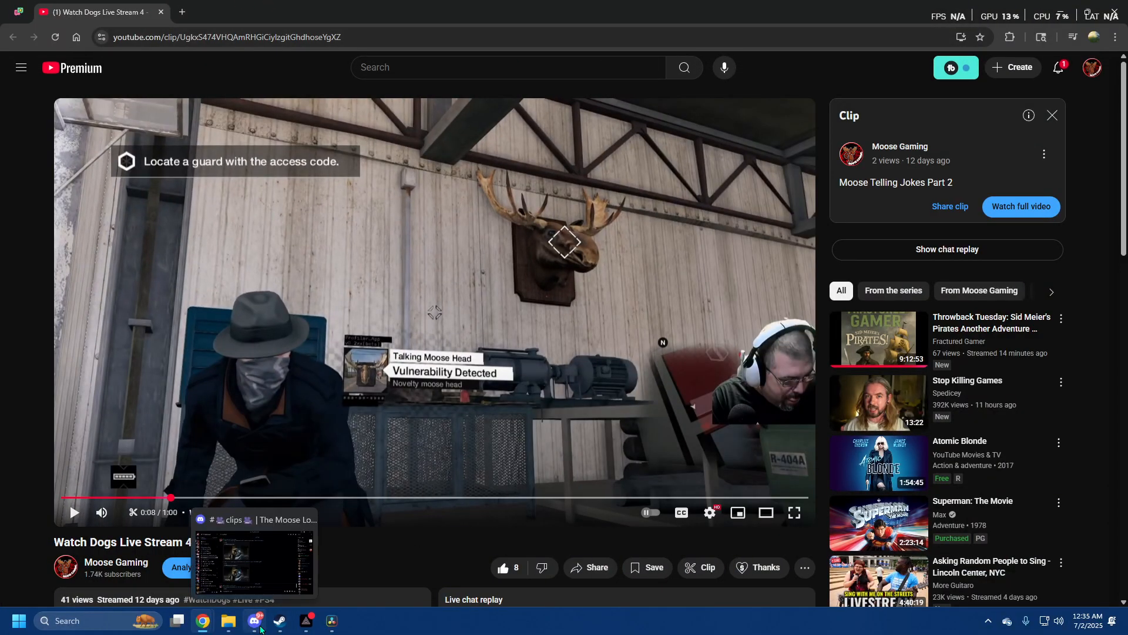
{"action": "left_click", "coordinate": [229, 622]}
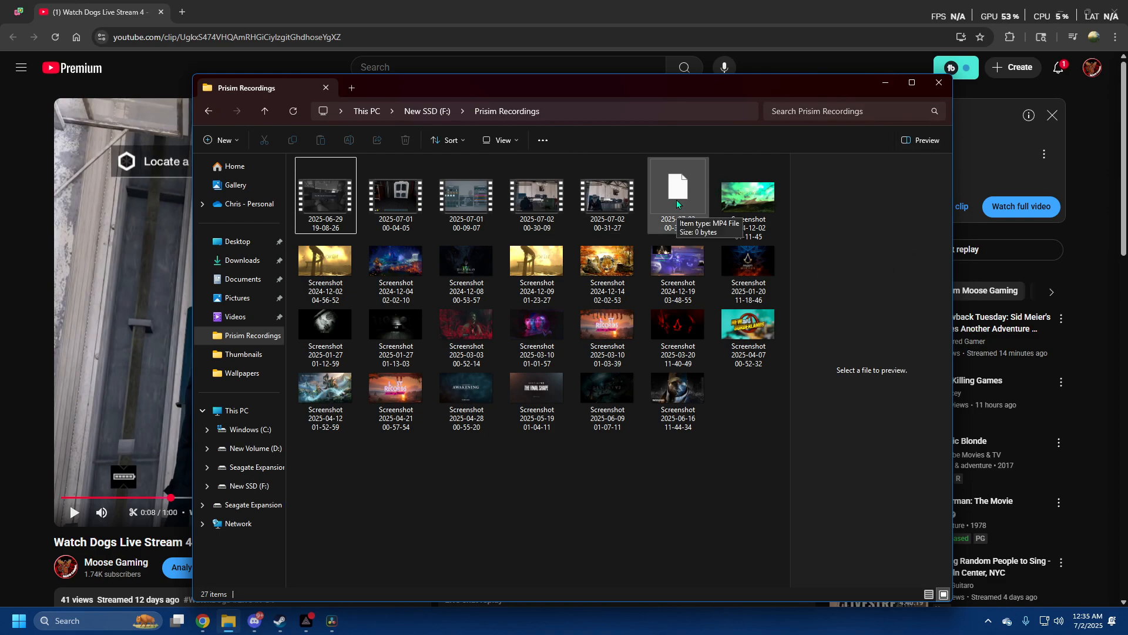
{"action": "left_click", "coordinate": [885, 84]}
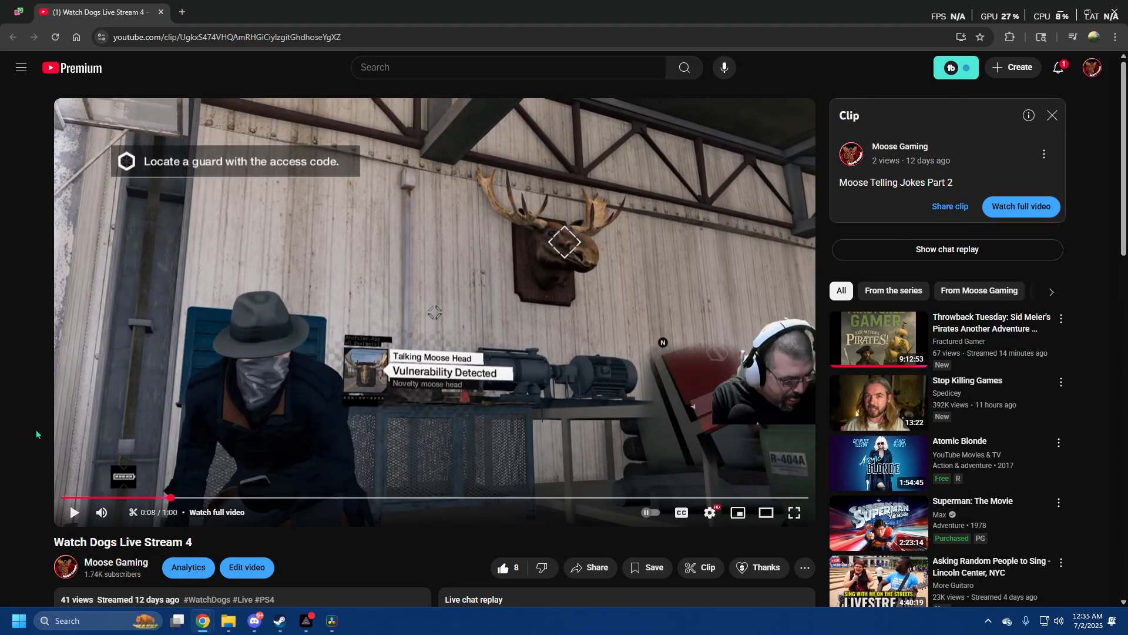
{"action": "left_click", "coordinate": [332, 621]}
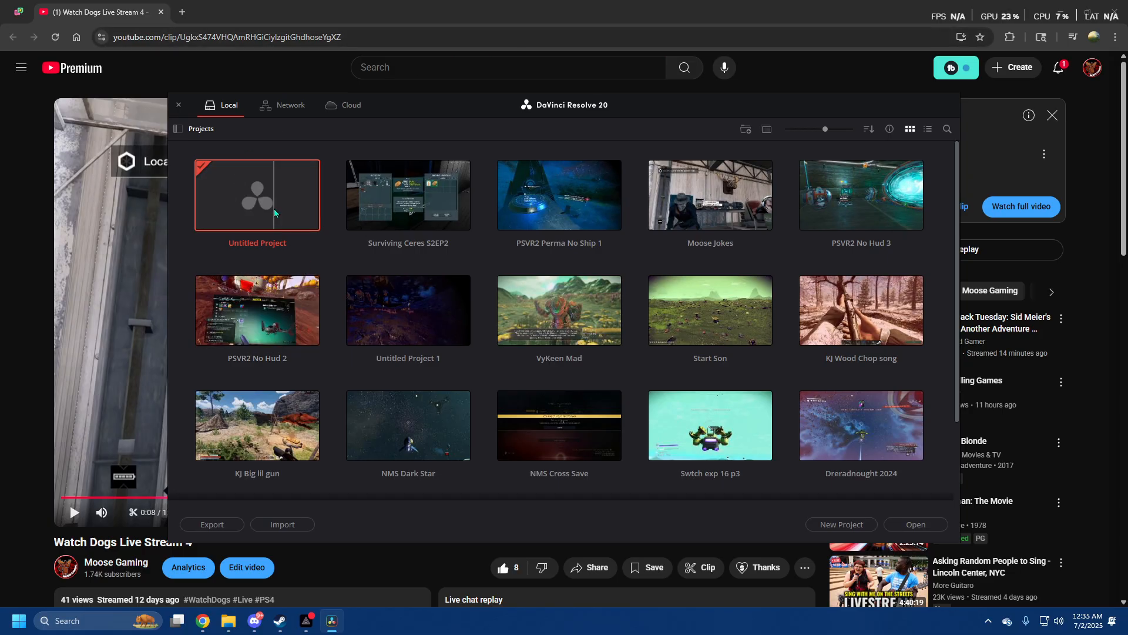
Create a new DaVinci Resolve project named 'Mooose joke 1'
{"action": "key", "text": "ctrl+n"}
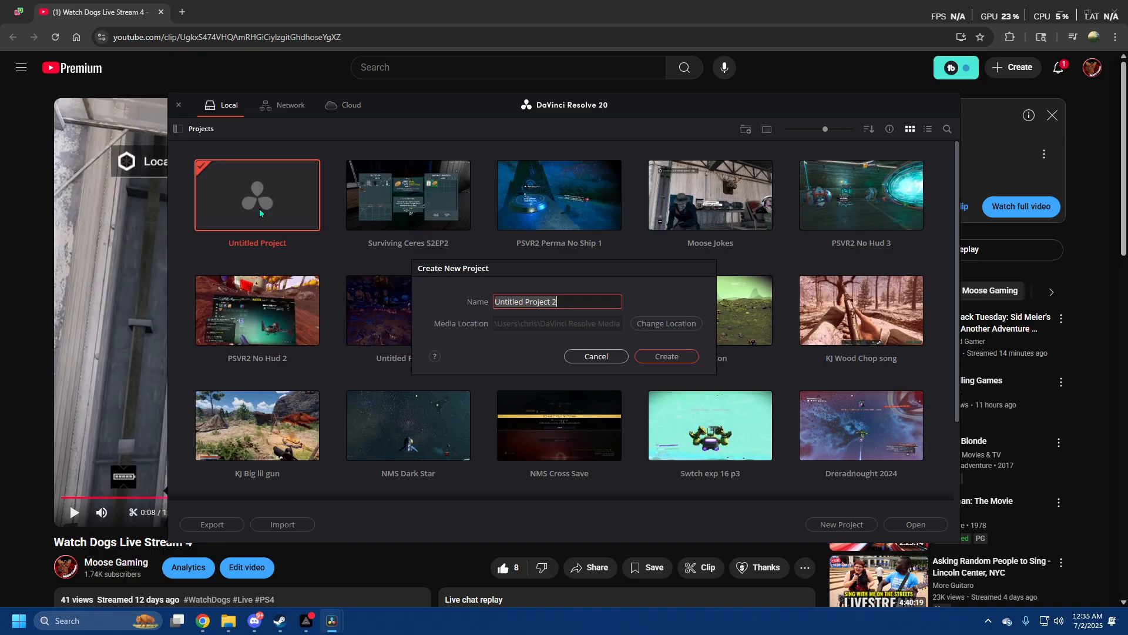
{"action": "key", "text": "BackSpace"}
{"action": "type", "text": "ooose joke 1"}
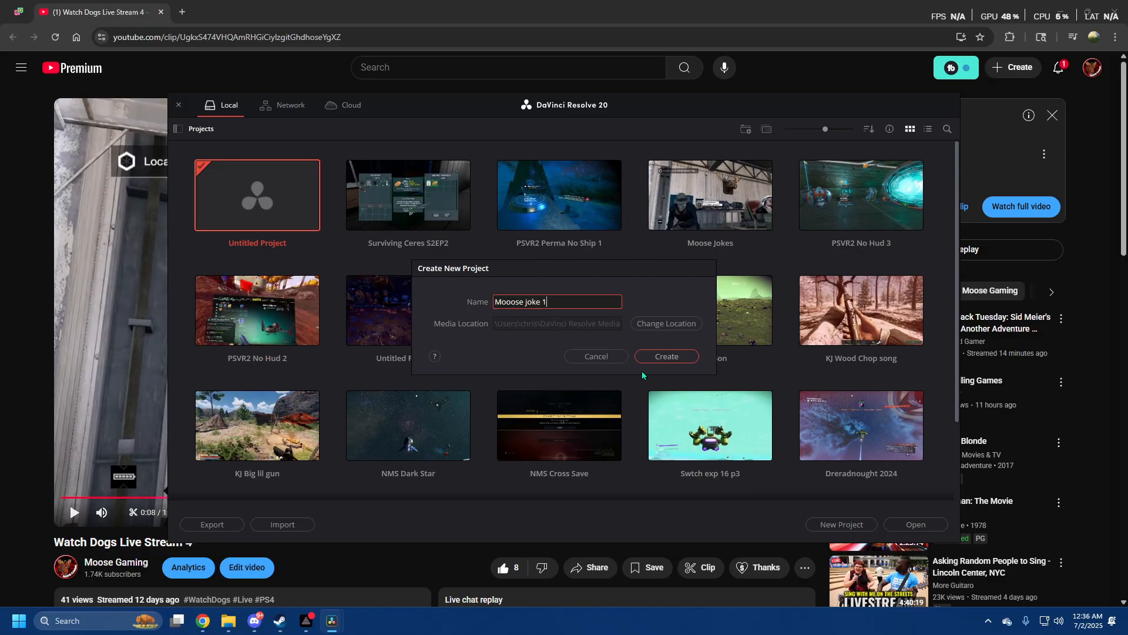
{"action": "left_click", "coordinate": [668, 356]}
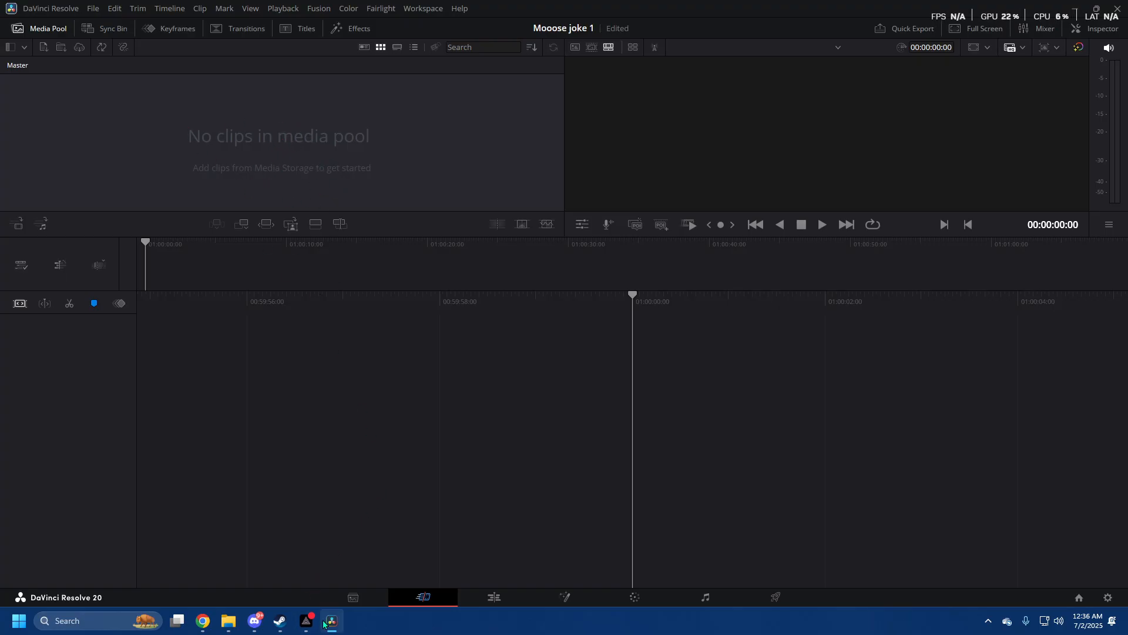
{"action": "left_click", "coordinate": [230, 628]}
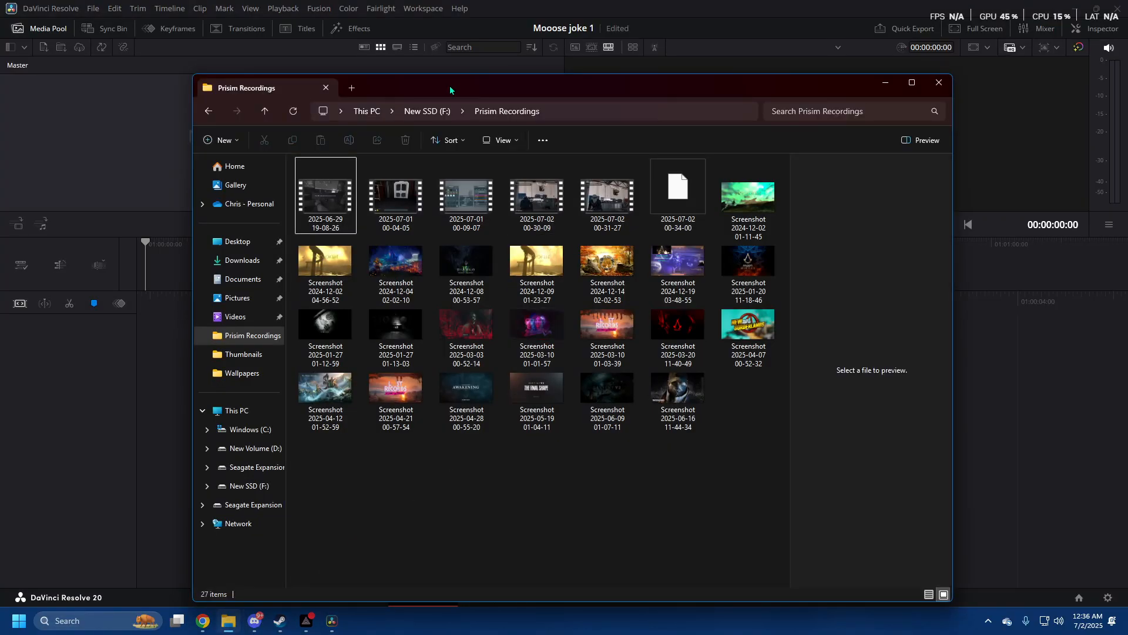
{"action": "left_click", "coordinate": [510, 205]}
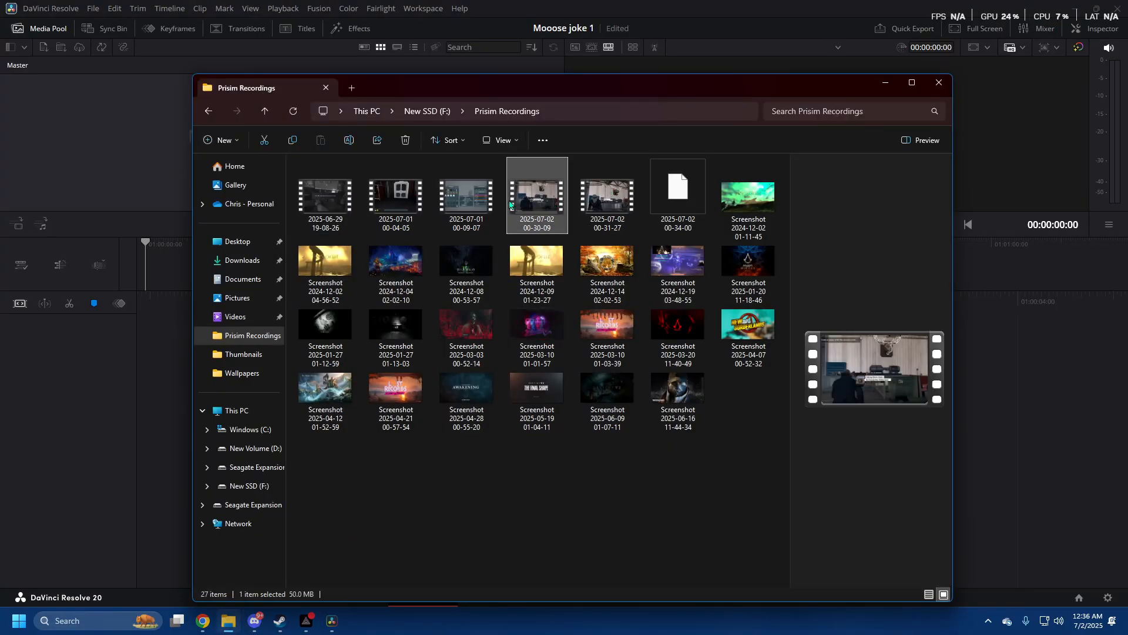
{"action": "left_click_drag", "start_coordinate": [531, 196], "coordinate": [98, 146]}
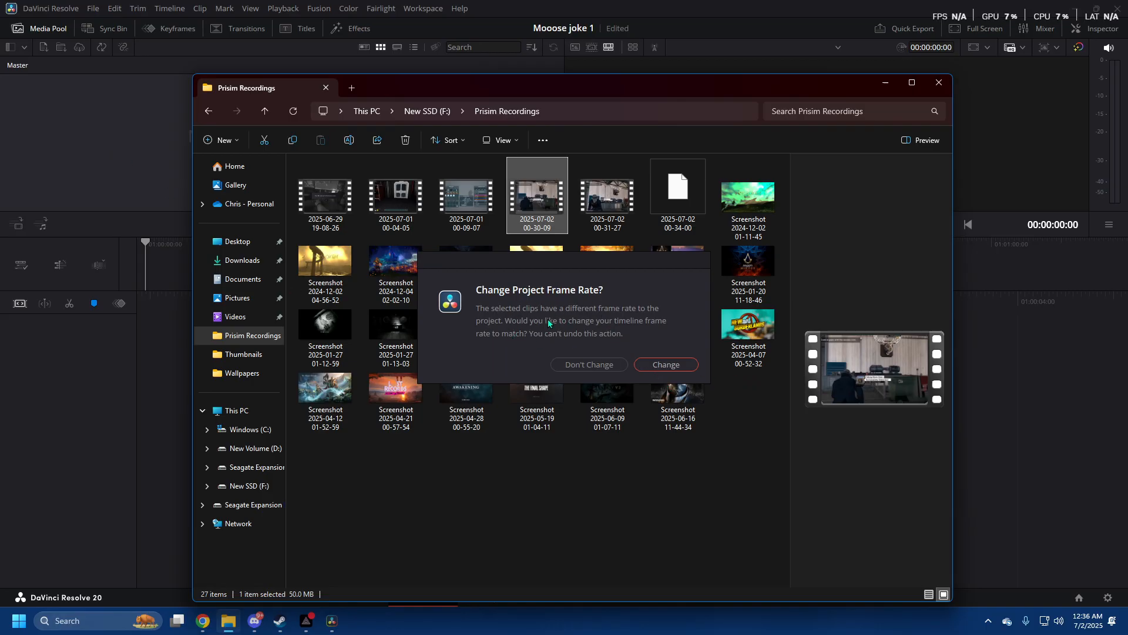
{"action": "left_click", "coordinate": [661, 365]}
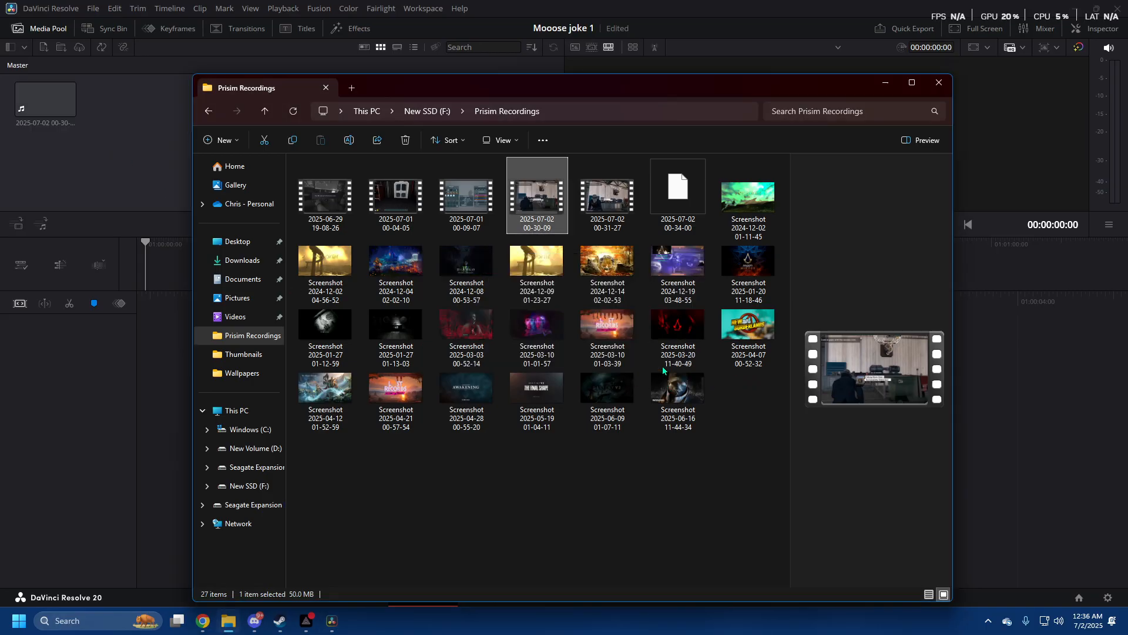
{"action": "left_click", "coordinate": [886, 83]}
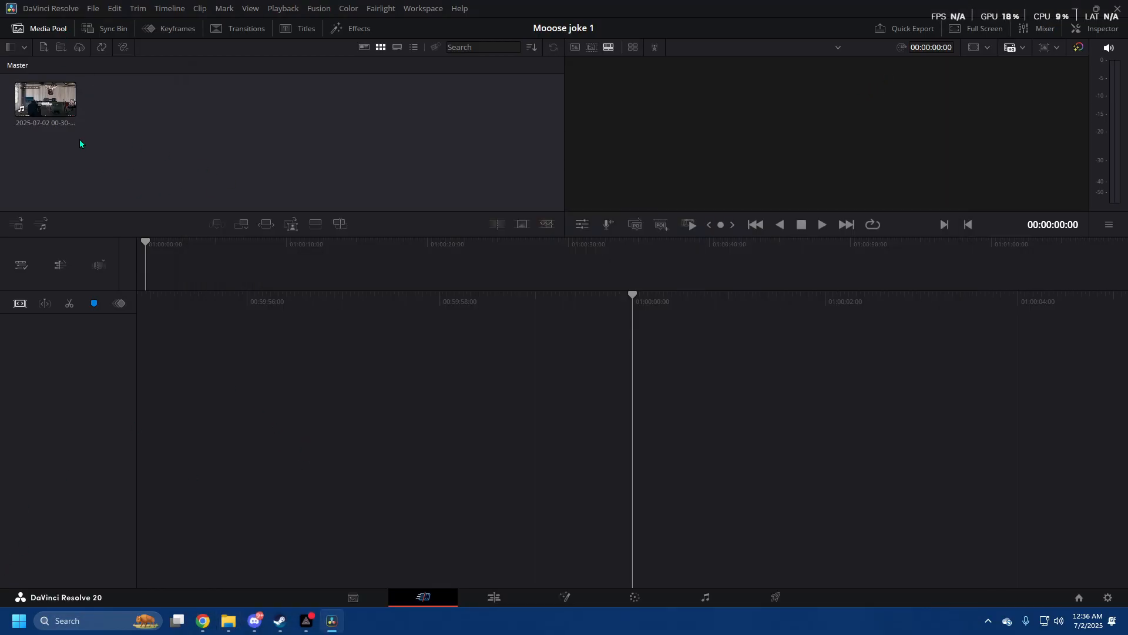
{"action": "left_click", "coordinate": [52, 101]}
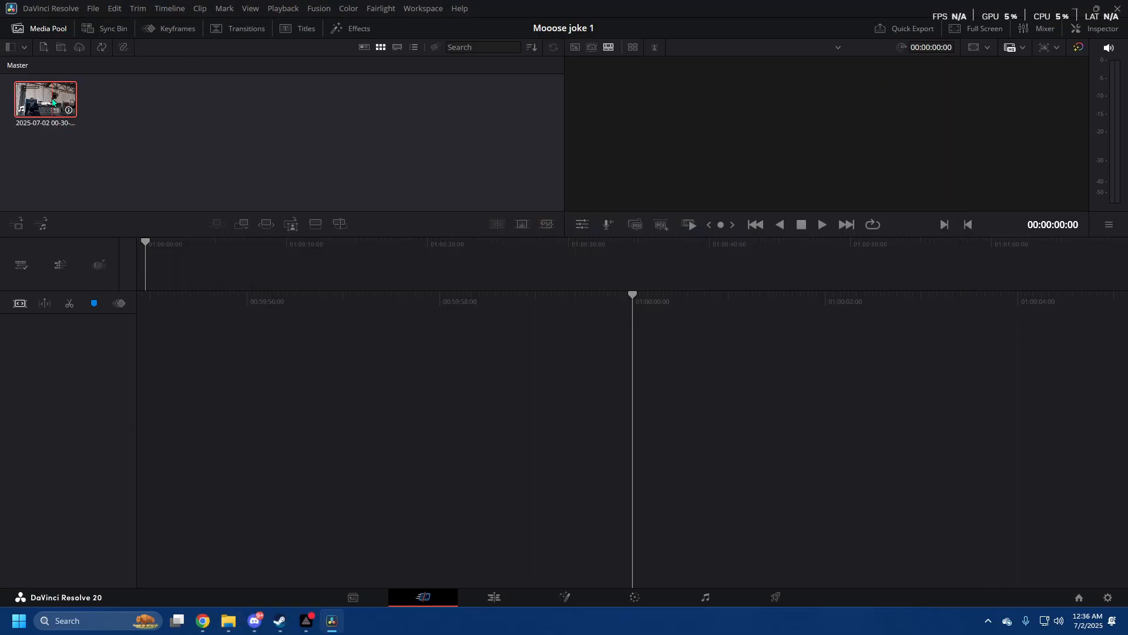
Drop the recording onto Timeline 1's video and audio tracks and switch to the Edit page
{"action": "left_click_drag", "start_coordinate": [52, 102], "coordinate": [374, 329]}
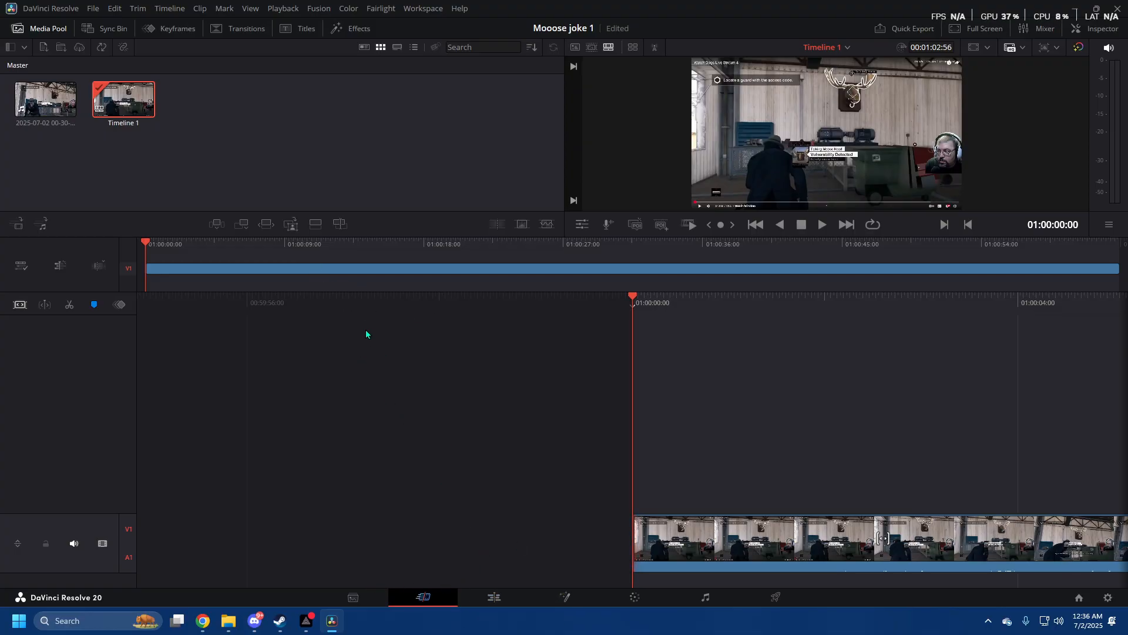
{"action": "left_click", "coordinate": [492, 597]}
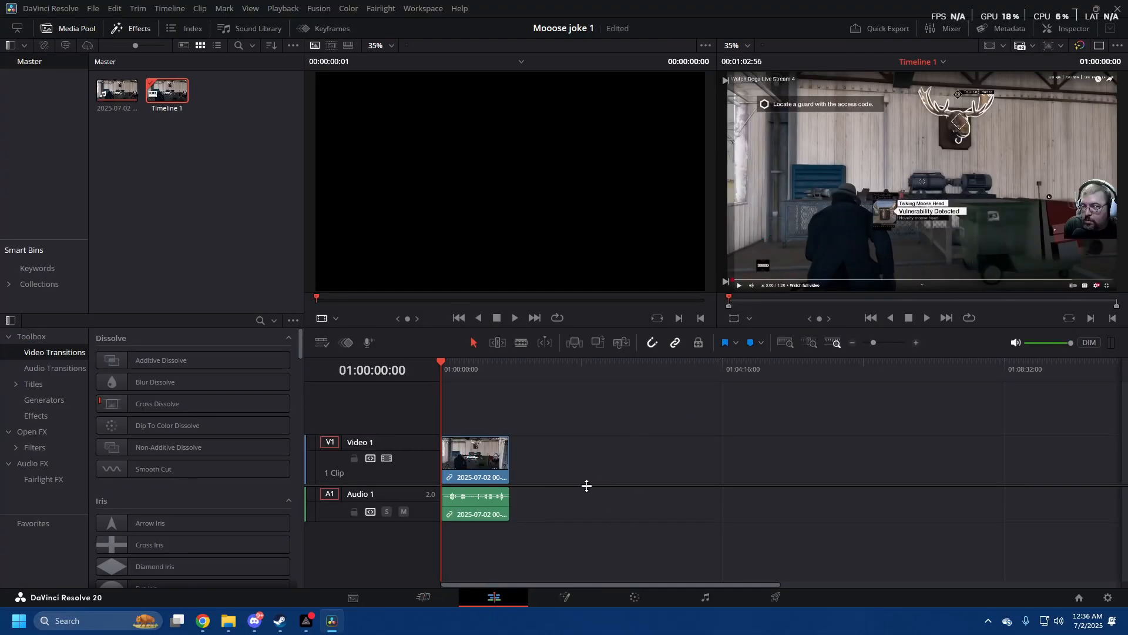
Trim the first 2:54 off the clip, move it to 01:00:00:00, and save
{"action": "left_click", "coordinate": [916, 342]}
{"action": "left_click", "coordinate": [918, 342]}
{"action": "left_click", "coordinate": [919, 342]}
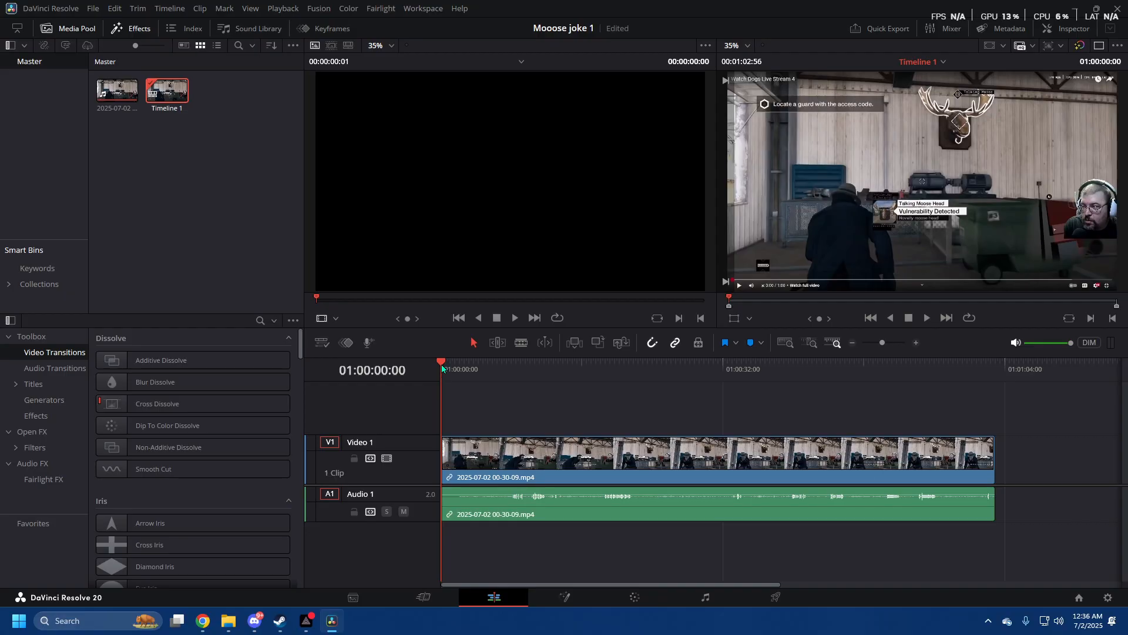
{"action": "left_click", "coordinate": [926, 318]}
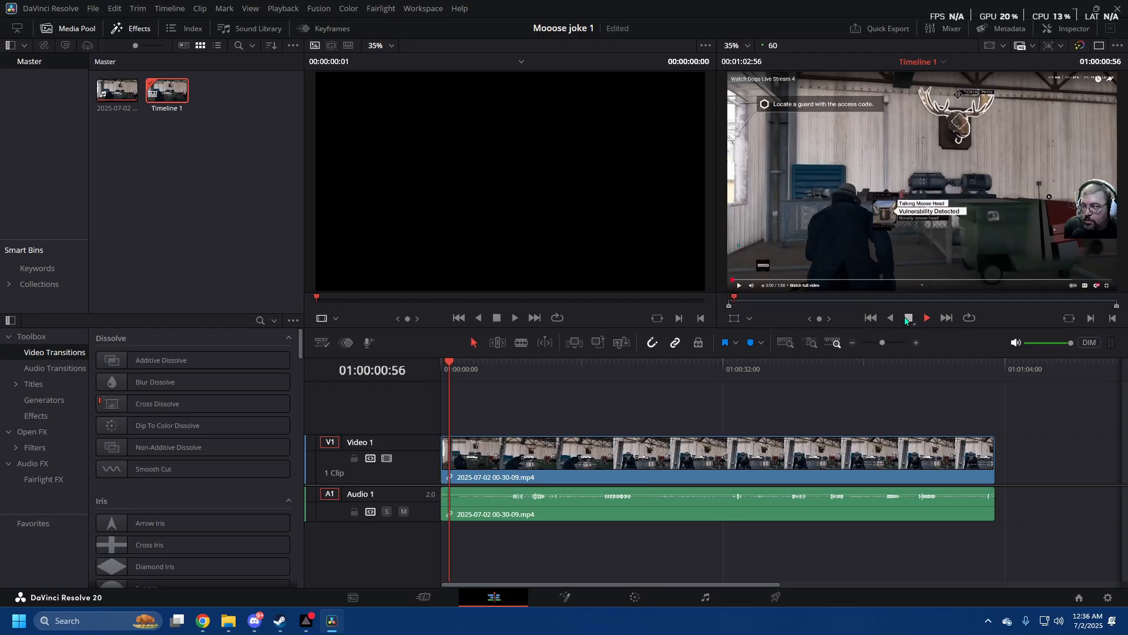
{"action": "left_click", "coordinate": [910, 318]}
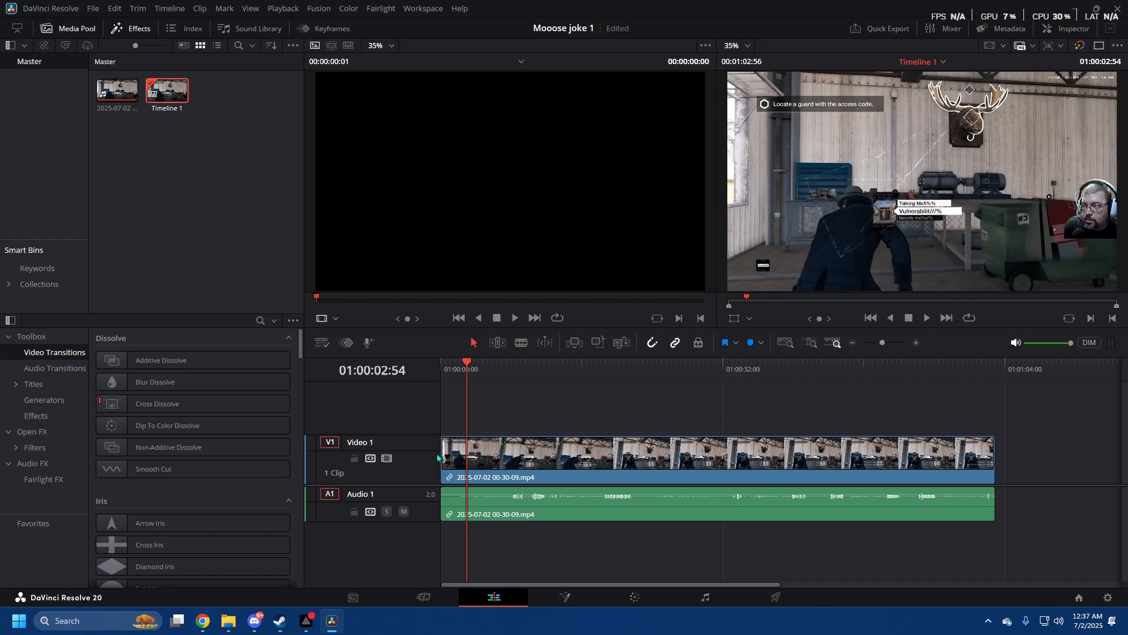
{"action": "left_click_drag", "start_coordinate": [438, 450], "coordinate": [462, 450]}
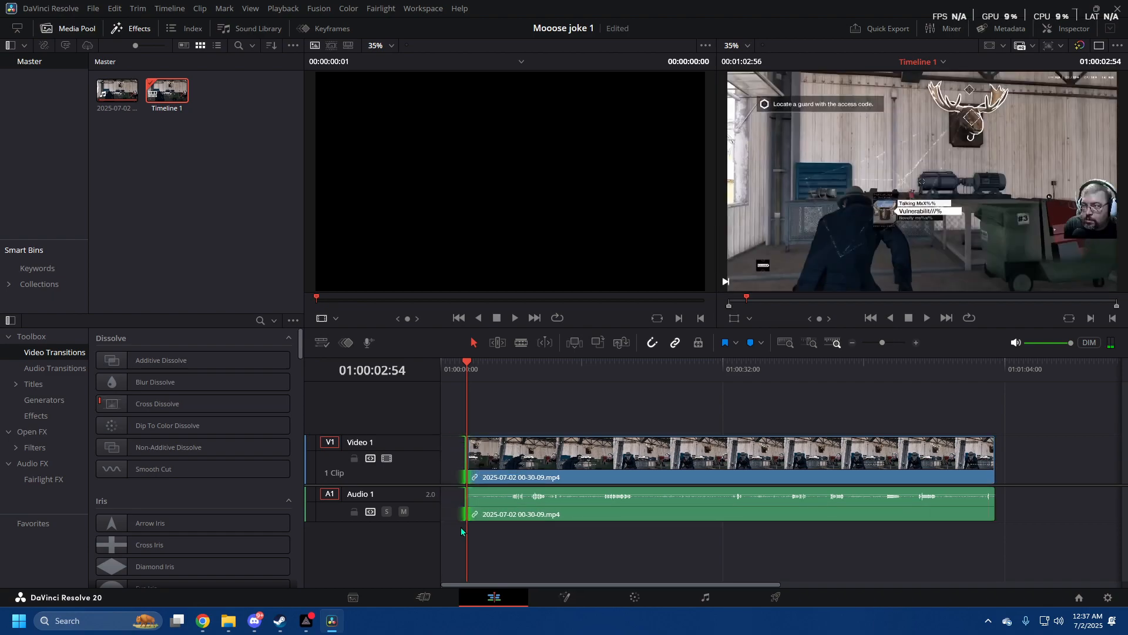
{"action": "left_click_drag", "start_coordinate": [790, 476], "coordinate": [764, 477]}
{"action": "key", "text": "ctrl+s"}
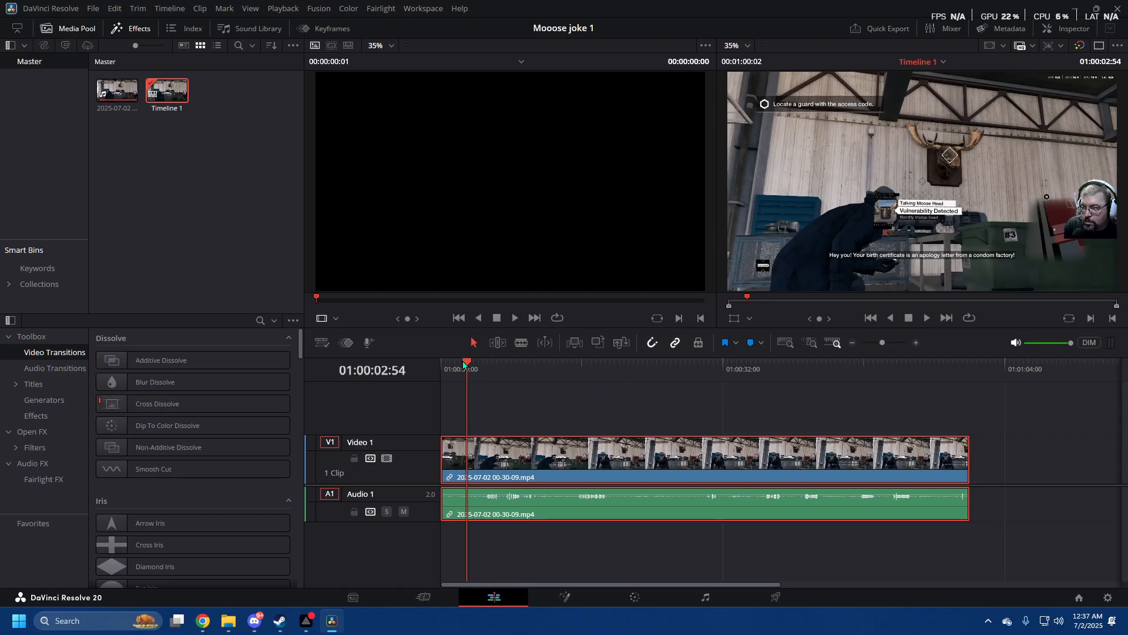
Trim the clip's end back to the playhead at 01:00:54:08
{"action": "left_click_drag", "start_coordinate": [468, 365], "coordinate": [914, 398]}
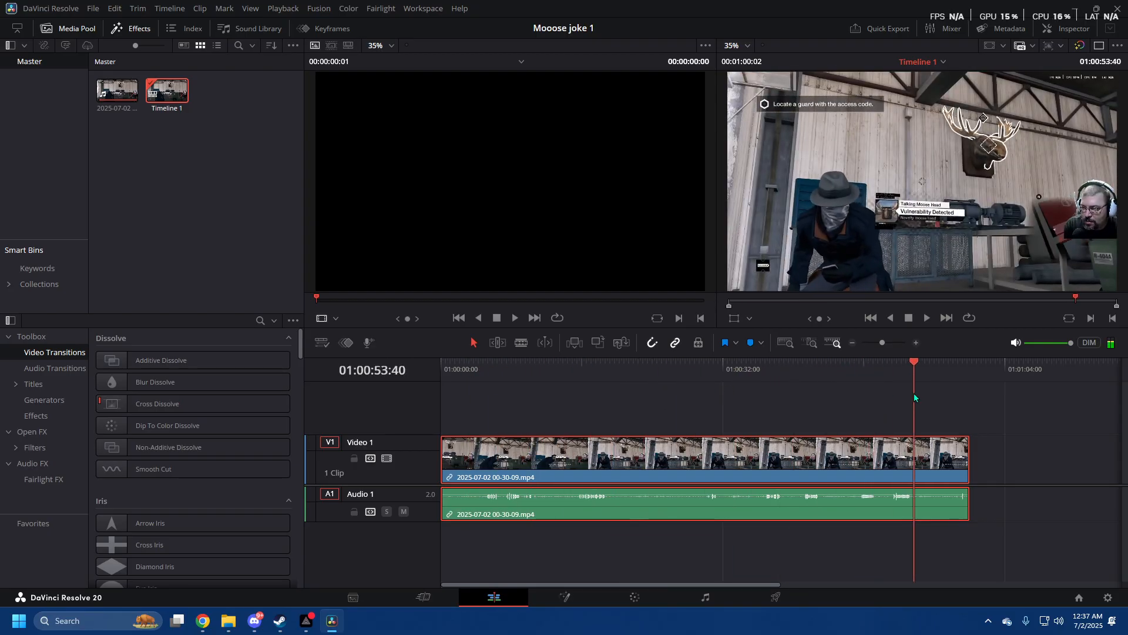
{"action": "left_click", "coordinate": [927, 318]}
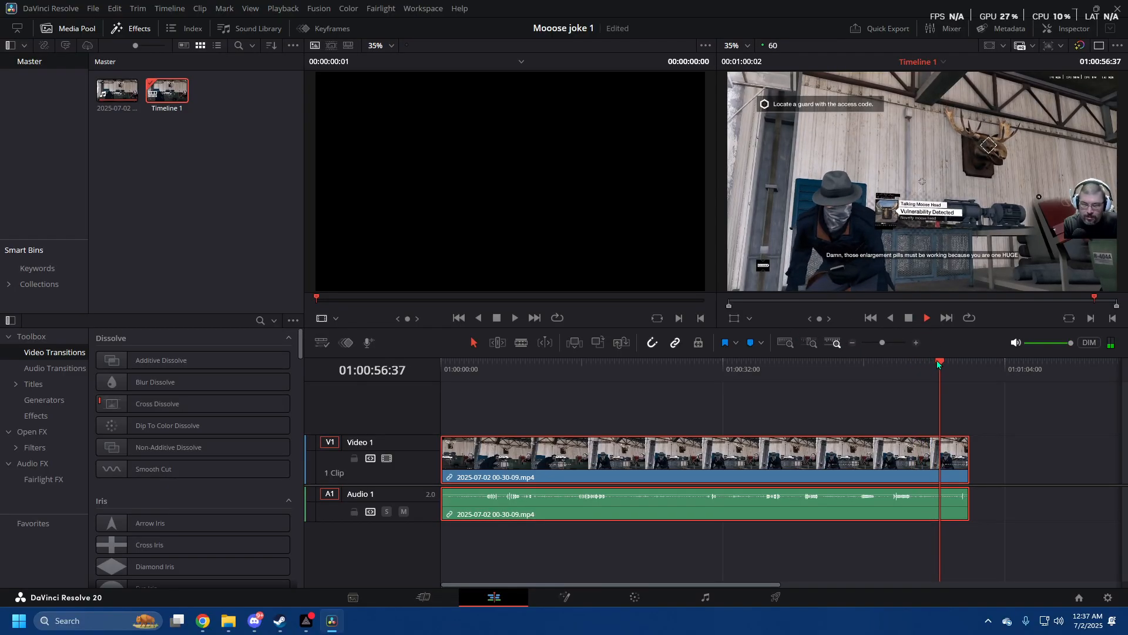
{"action": "left_click", "coordinate": [910, 318]}
{"action": "left_click", "coordinate": [950, 362]}
{"action": "left_click_drag", "start_coordinate": [950, 361], "coordinate": [913, 372]}
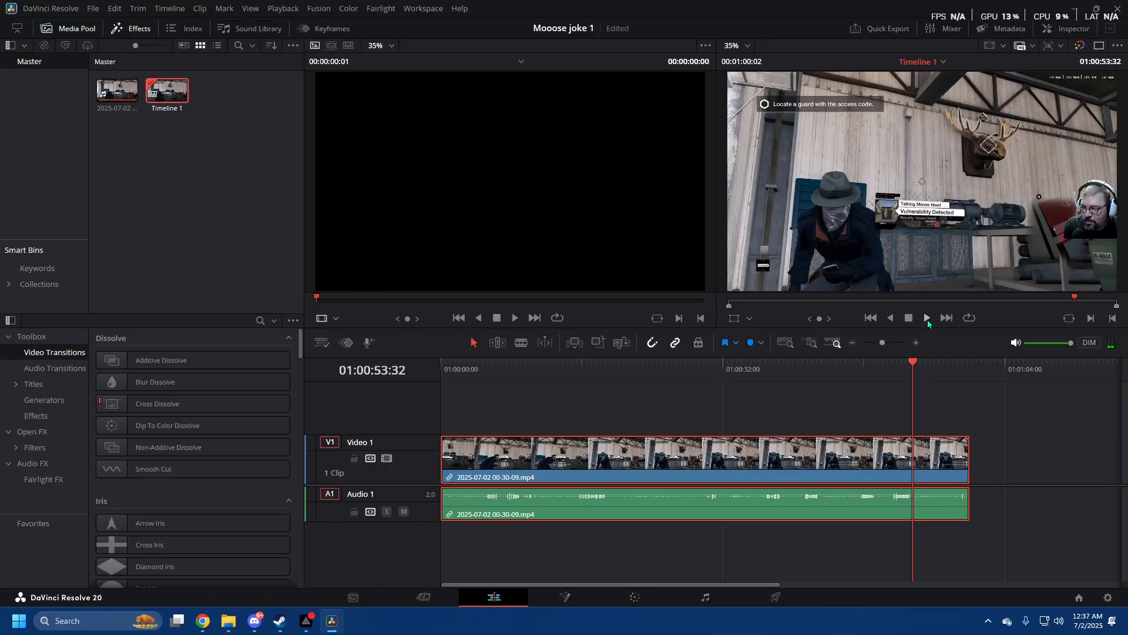
{"action": "left_click", "coordinate": [926, 319]}
{"action": "left_click_drag", "start_coordinate": [921, 362], "coordinate": [918, 361]}
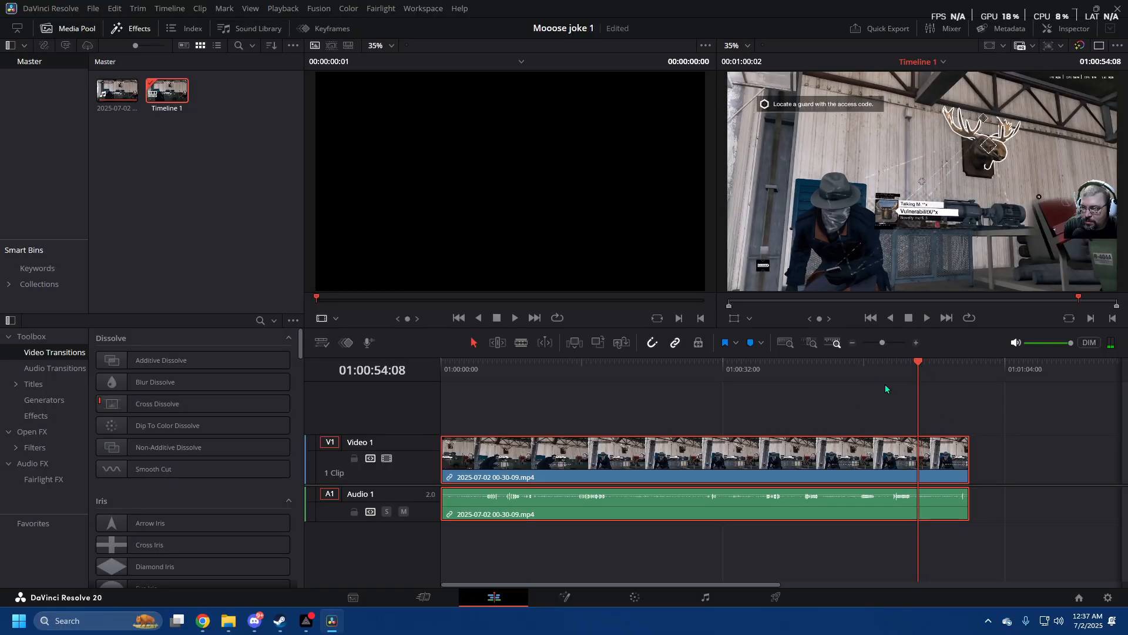
{"action": "left_click_drag", "start_coordinate": [971, 461], "coordinate": [917, 457]}
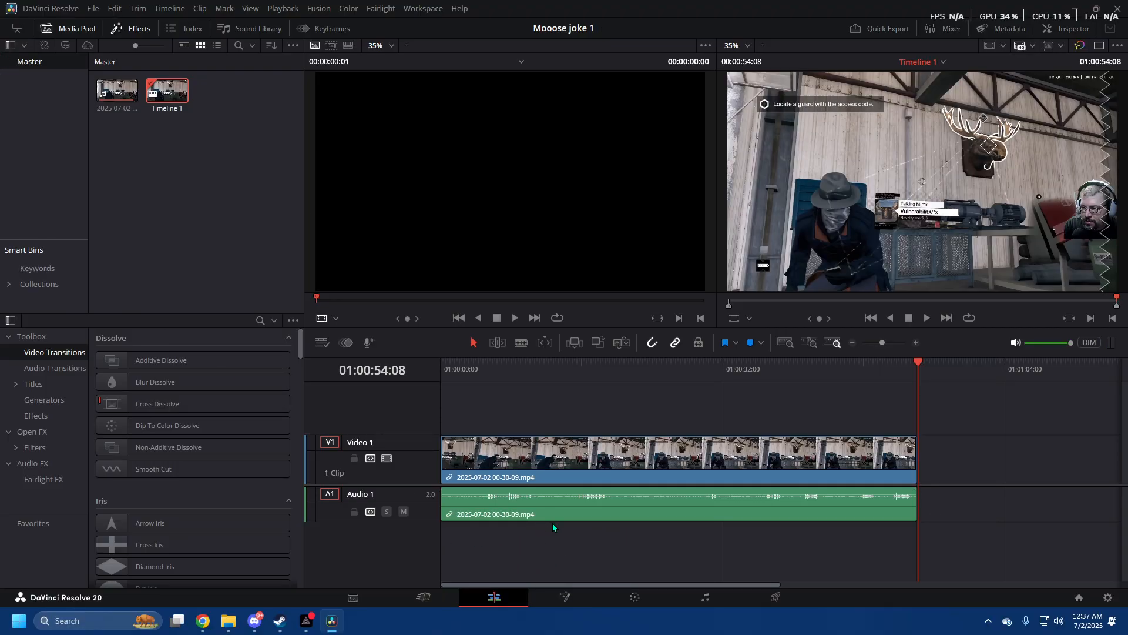
On the Deliver page, replace the output file name with 'Moose Jokes 1'
{"action": "left_click", "coordinate": [772, 601]}
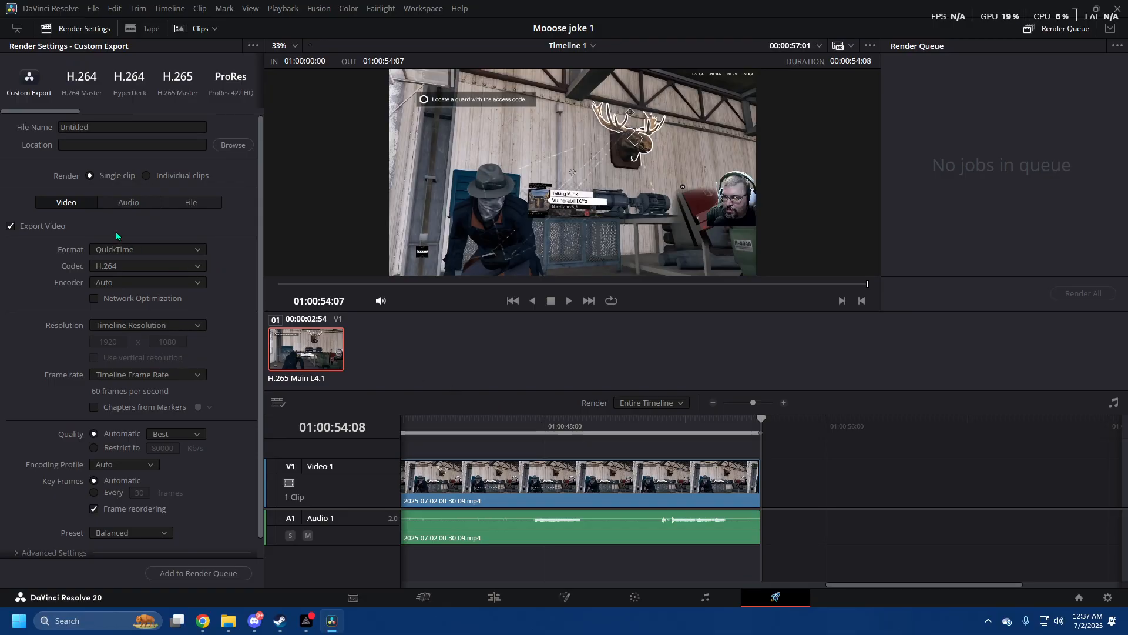
{"action": "left_click_drag", "start_coordinate": [133, 127], "coordinate": [20, 128]}
{"action": "key", "text": "BackSpace"}
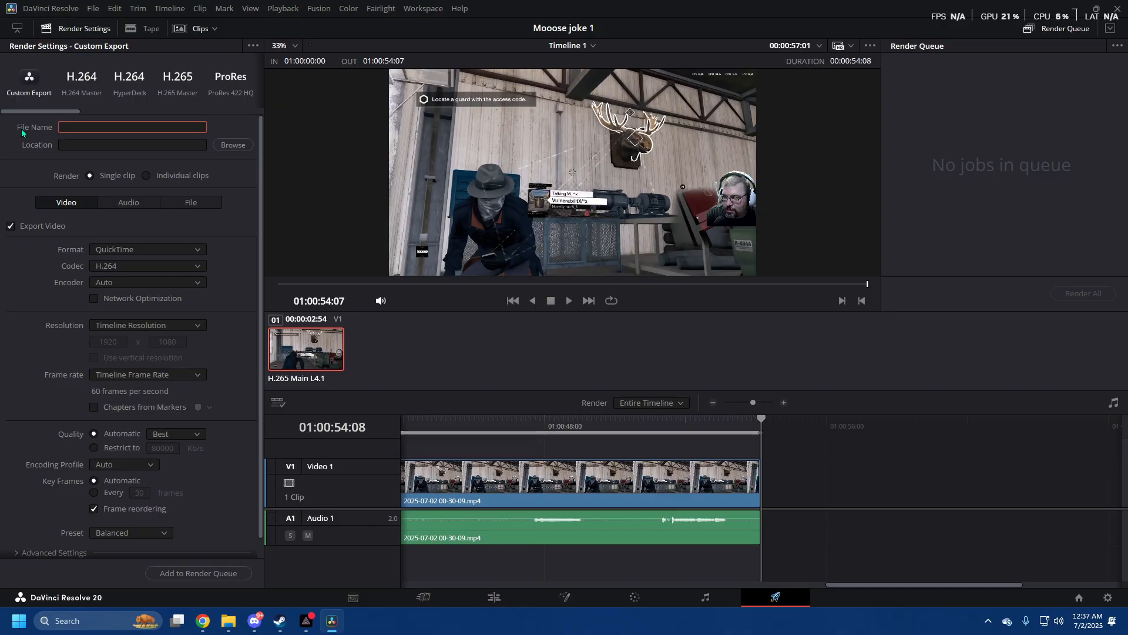
{"action": "type", "text": "Moose"}
{"action": "type", "text": "Jokes 1"}
{"action": "left_click", "coordinate": [143, 144]}
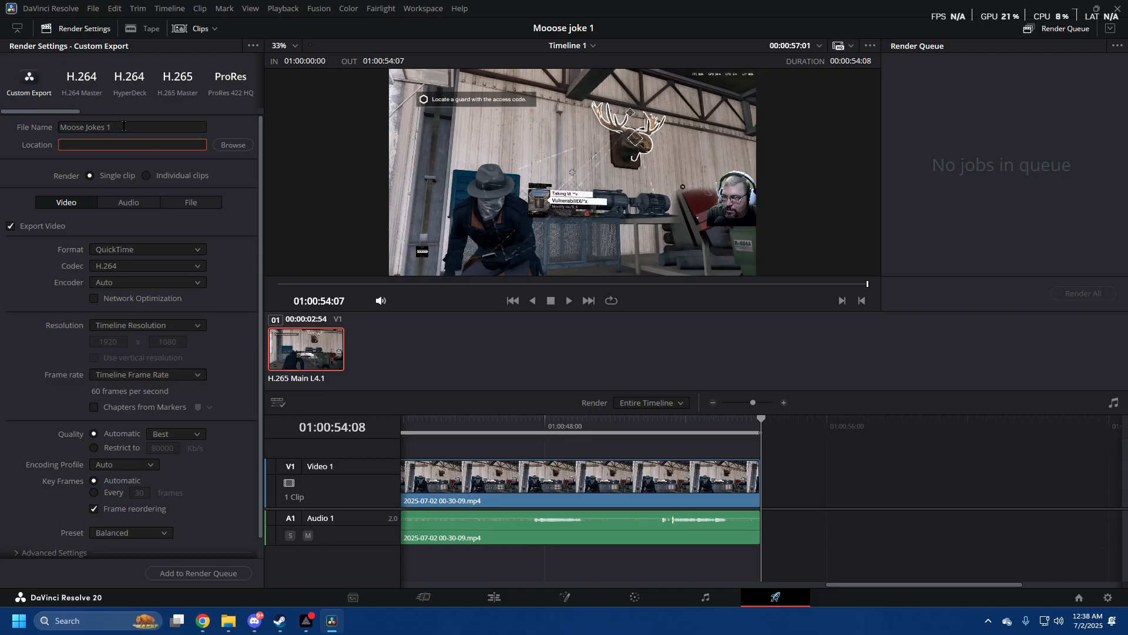
Pick the Videos › Sound Clips folder as destination and name the file 'Moose Jokes 1 Audio'
{"action": "left_click", "coordinate": [231, 146]}
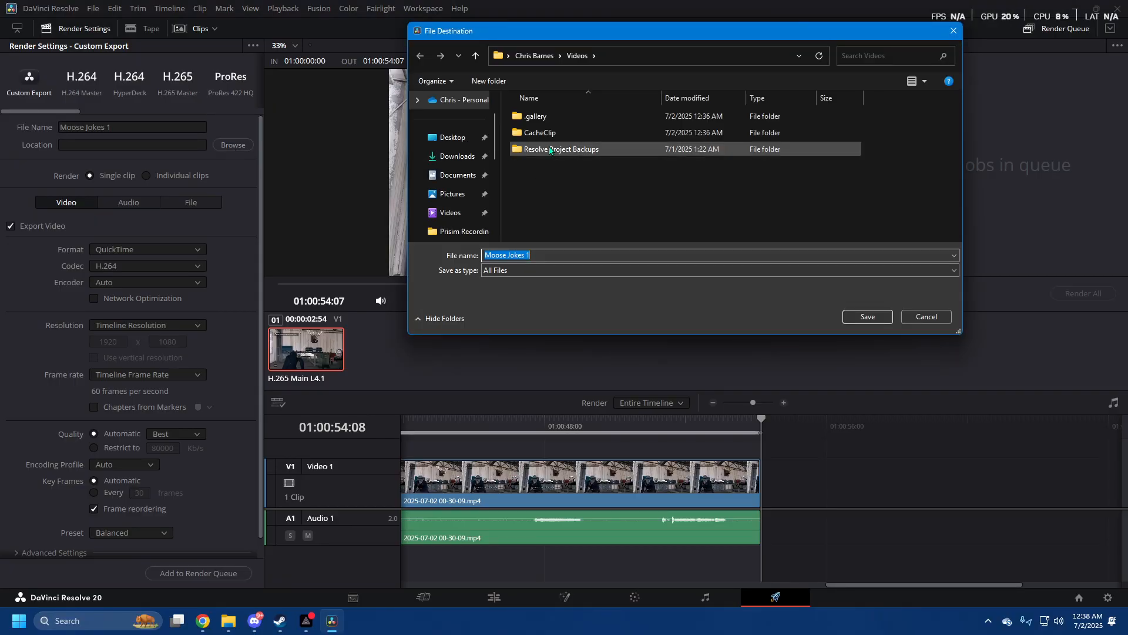
{"action": "left_click", "coordinate": [448, 212]}
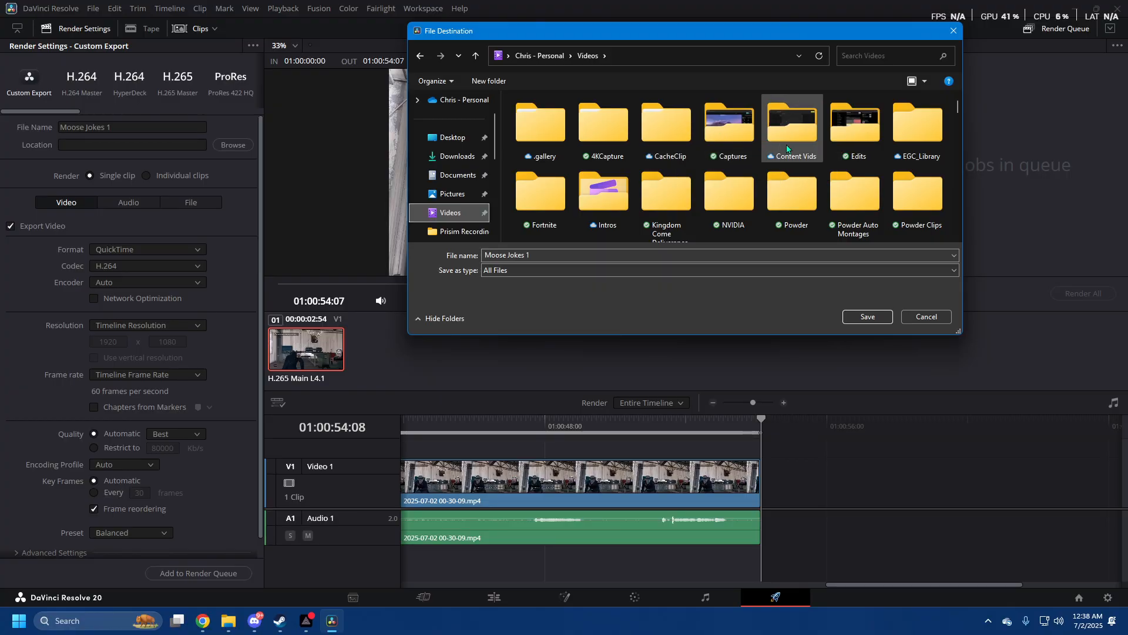
{"action": "scroll", "coordinate": [794, 149], "scroll_direction": "down", "scroll_amount": 2}
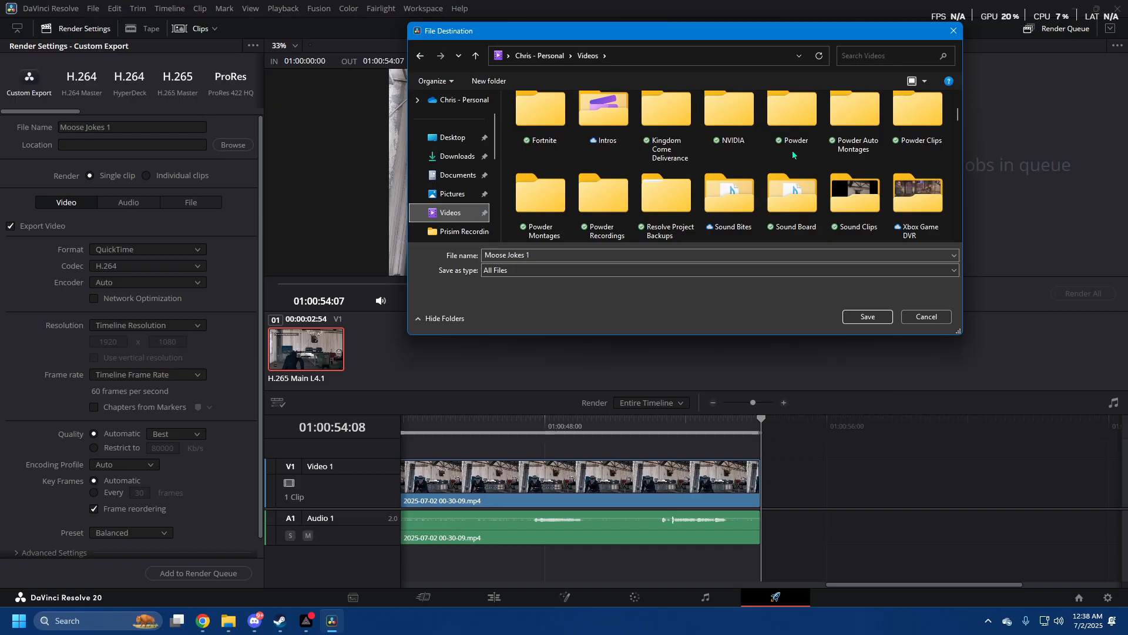
{"action": "double_click", "coordinate": [849, 199]}
{"action": "scroll", "coordinate": [575, 143], "scroll_direction": "down", "scroll_amount": 2}
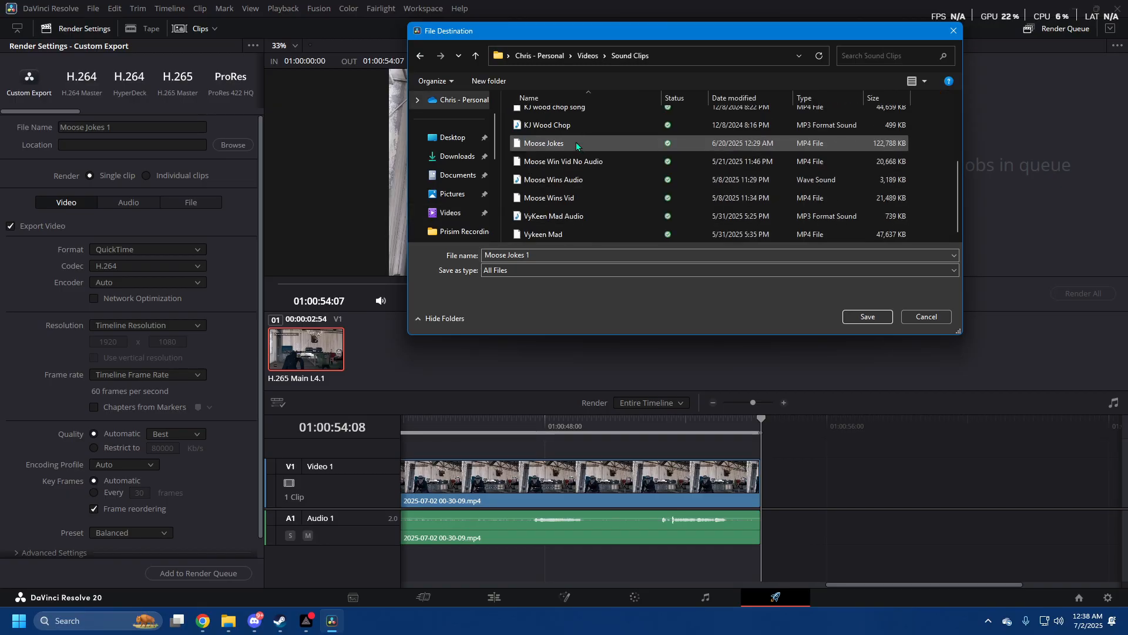
{"action": "left_click", "coordinate": [537, 255]}
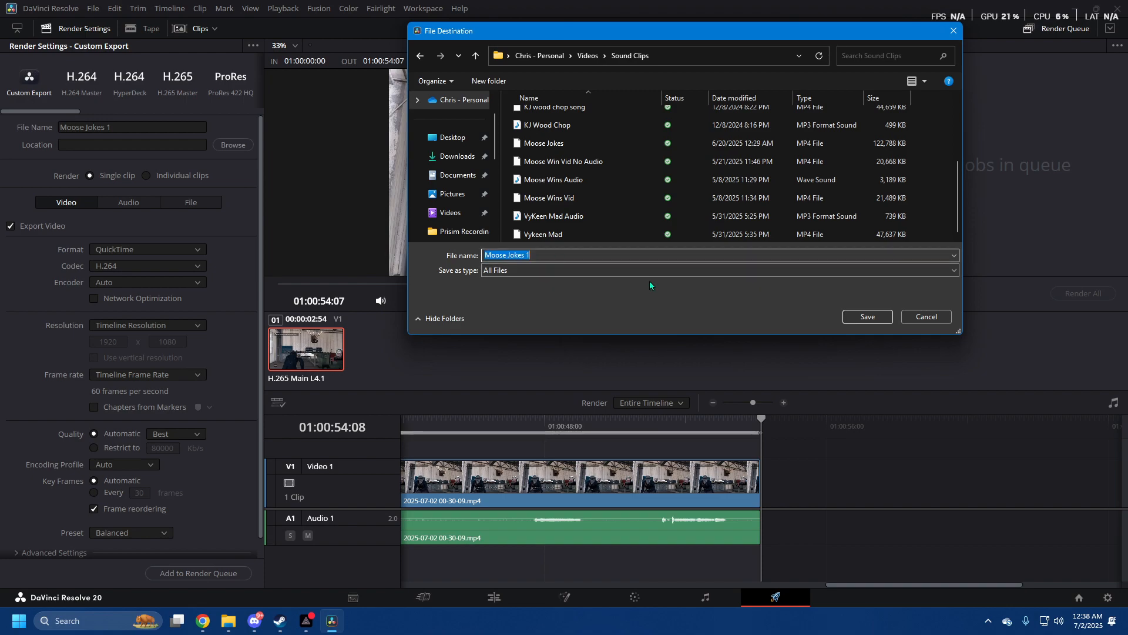
{"action": "key", "text": "Right"}
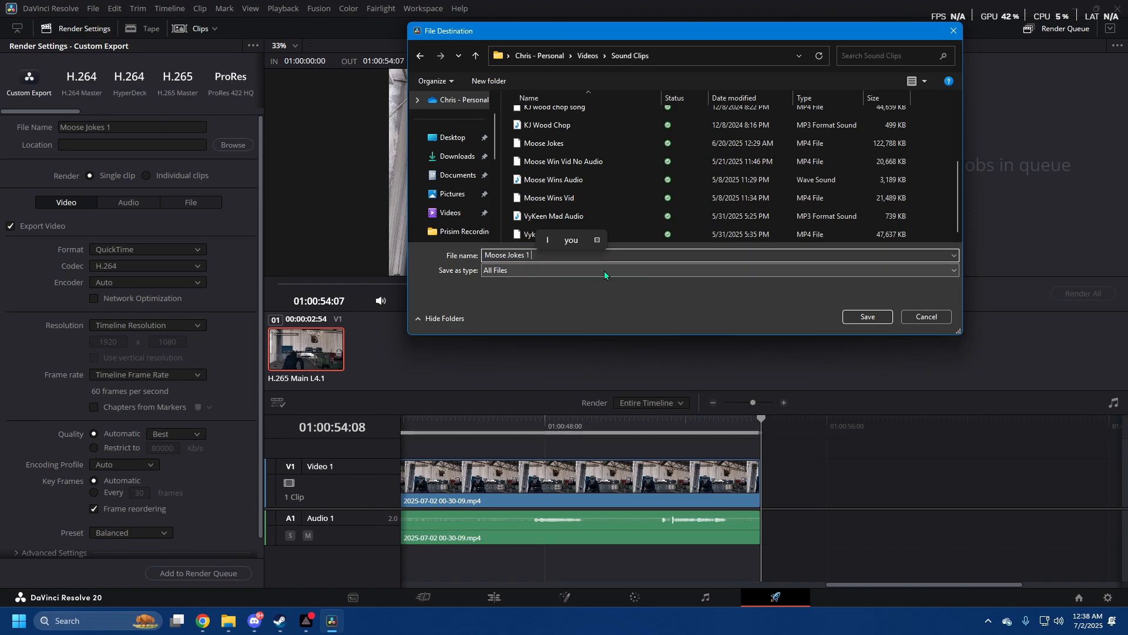
{"action": "type", "text": "Audio"}
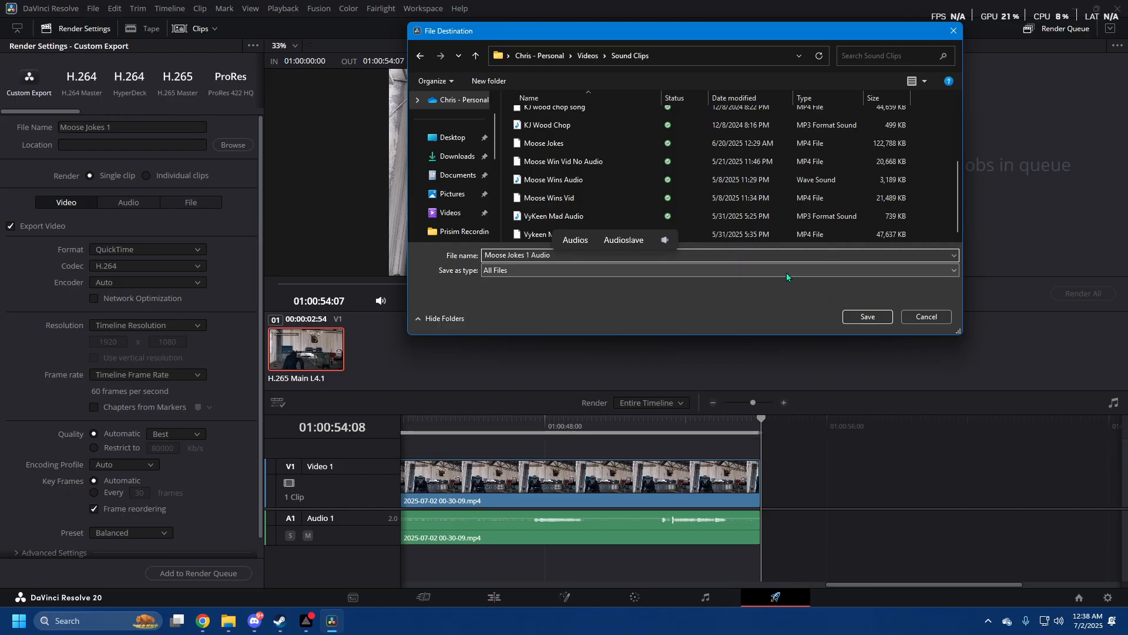
Confirm the destination, disable video export, and apply the Audio Only preset with MP3 format
{"action": "left_click", "coordinate": [868, 317]}
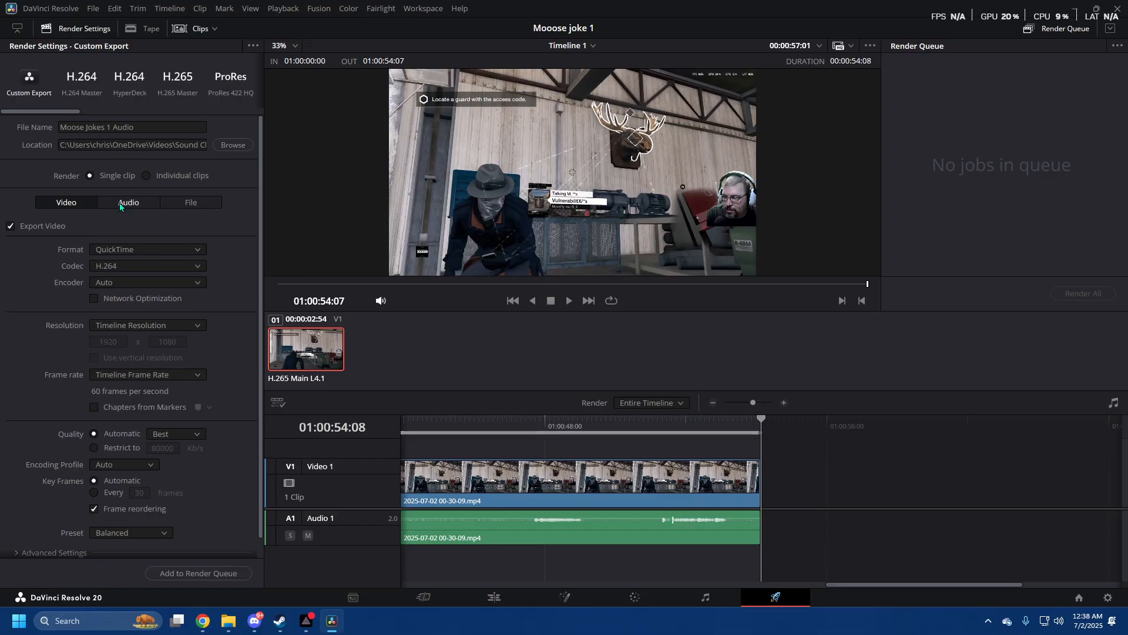
{"action": "left_click", "coordinate": [10, 227]}
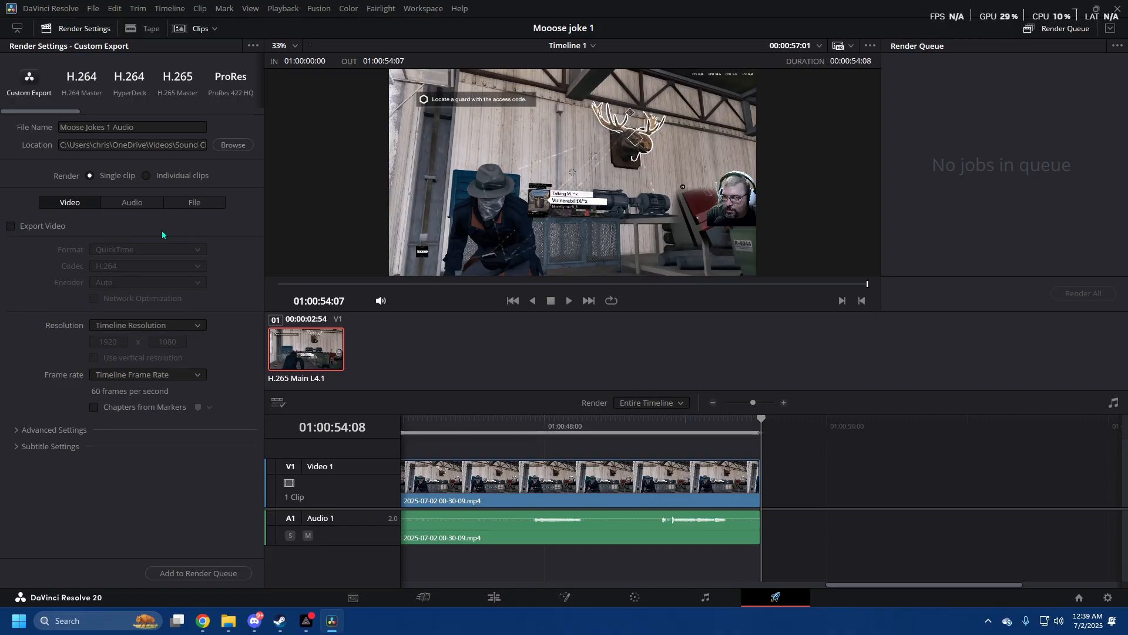
{"action": "left_click", "coordinate": [132, 202]}
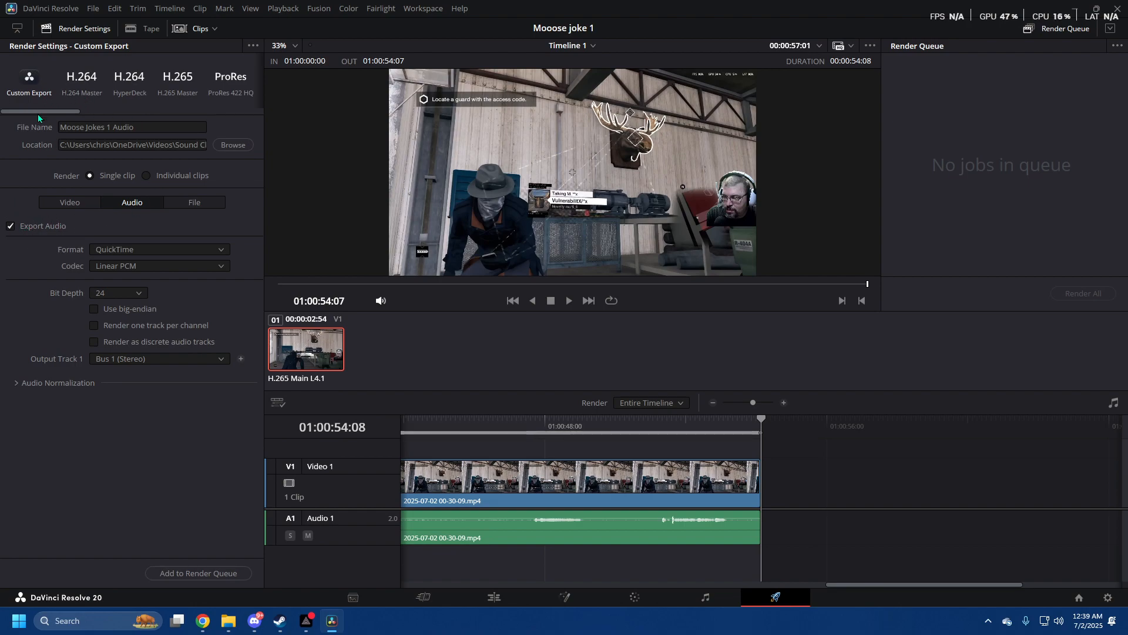
{"action": "left_click_drag", "start_coordinate": [40, 111], "coordinate": [238, 131]}
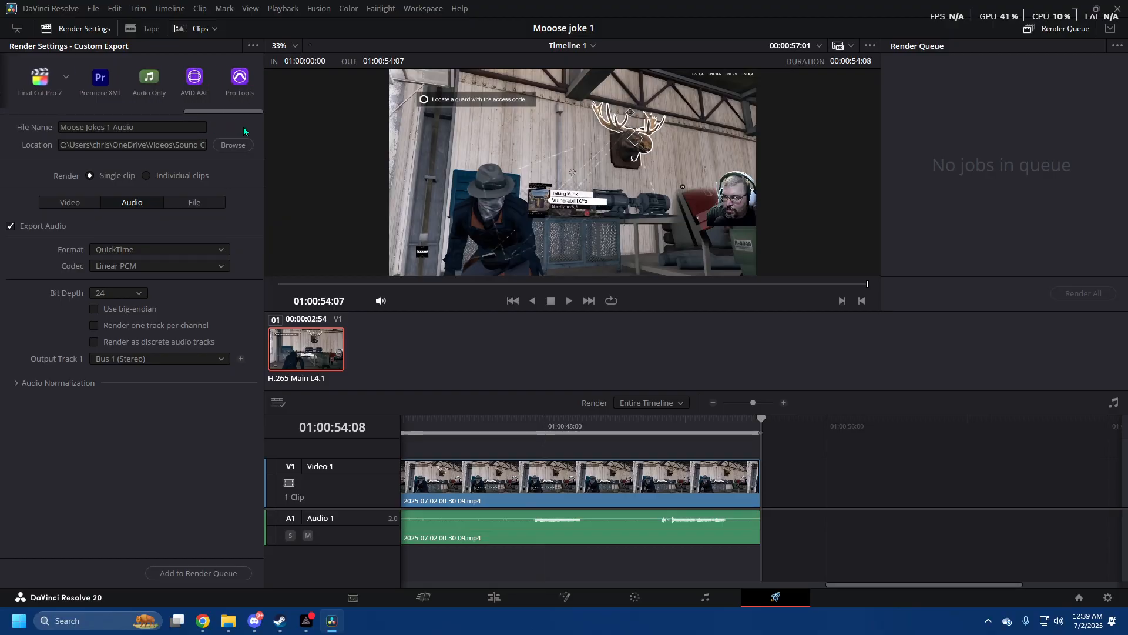
{"action": "left_click", "coordinate": [151, 80]}
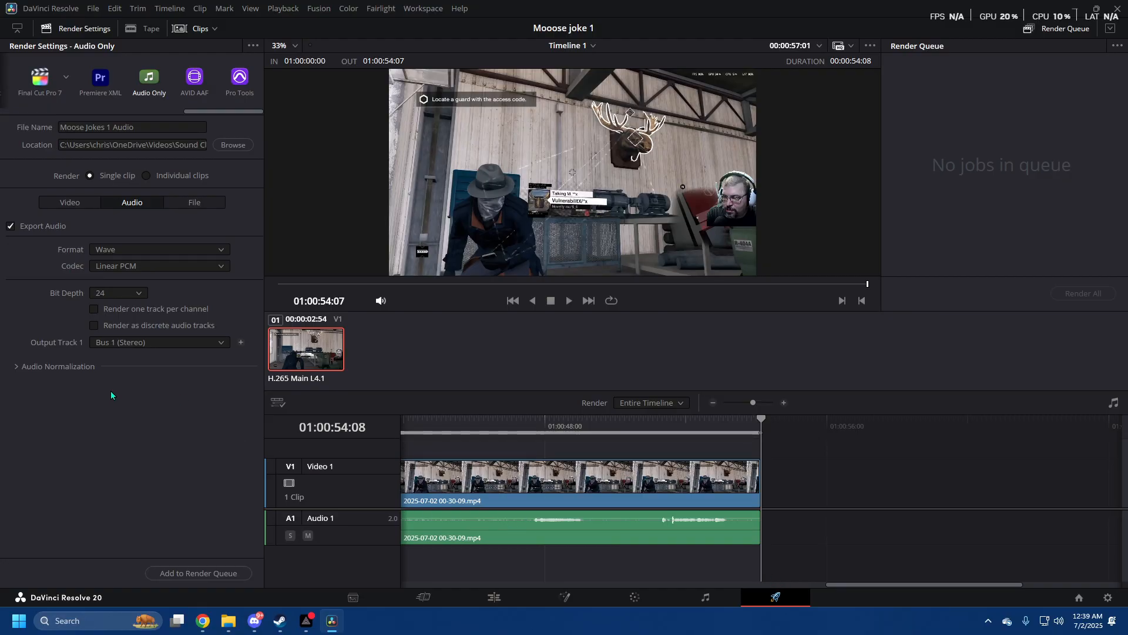
{"action": "left_click", "coordinate": [132, 250]}
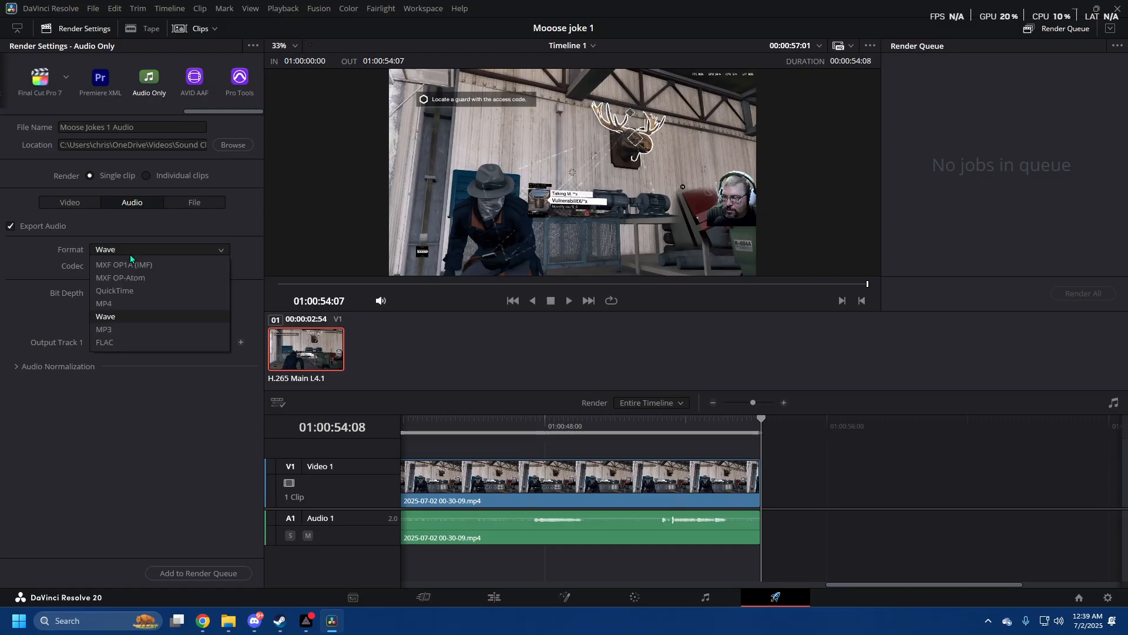
{"action": "left_click", "coordinate": [127, 330]}
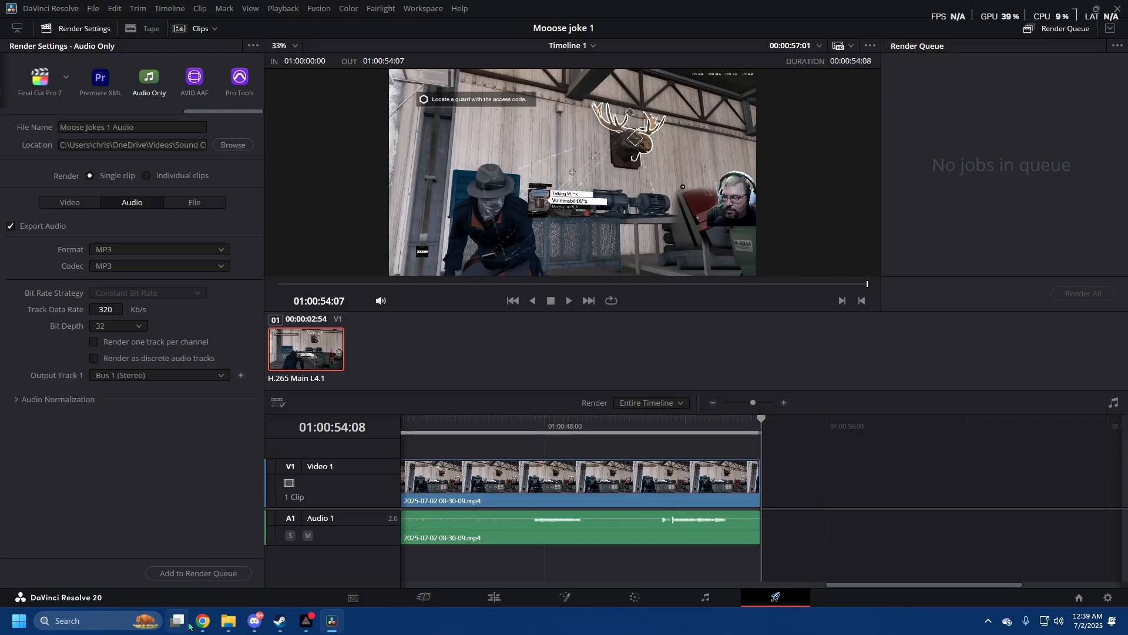
Queue and render 'Moose Jokes 1 Audio.mp3', then bring up a File Explorer window
{"action": "left_click", "coordinate": [207, 574]}
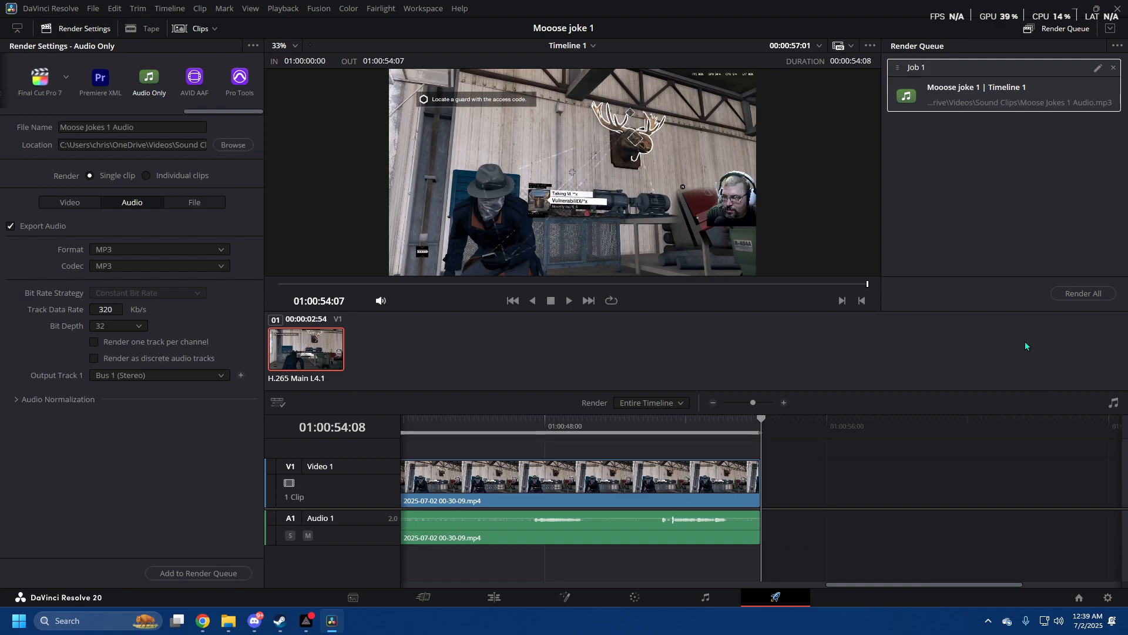
{"action": "left_click", "coordinate": [1080, 296]}
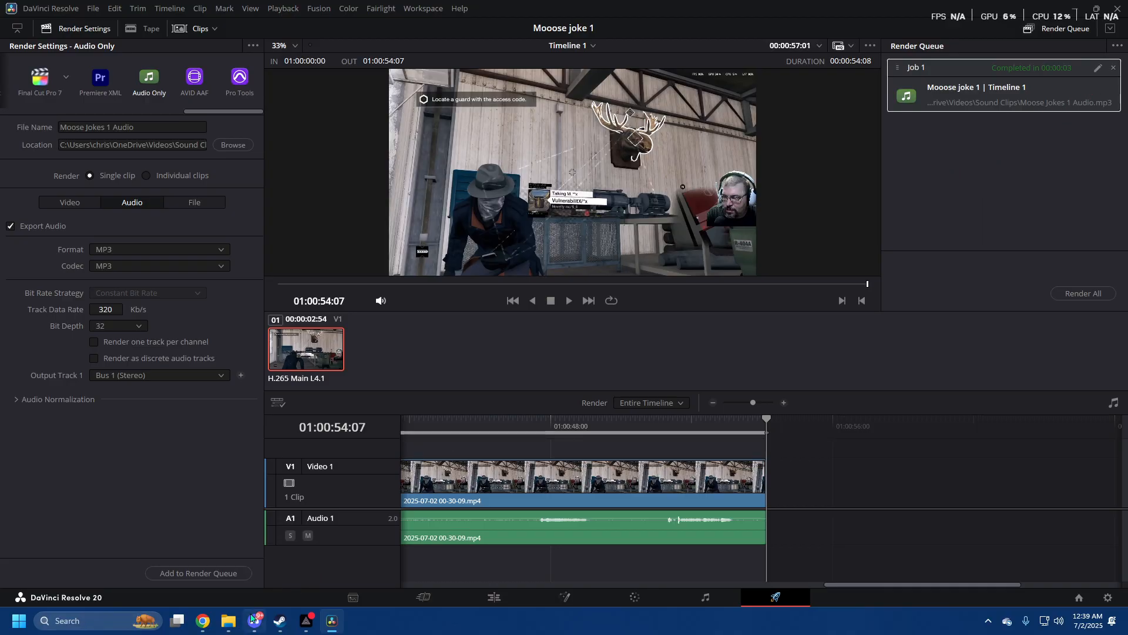
{"action": "left_click", "coordinate": [229, 621]}
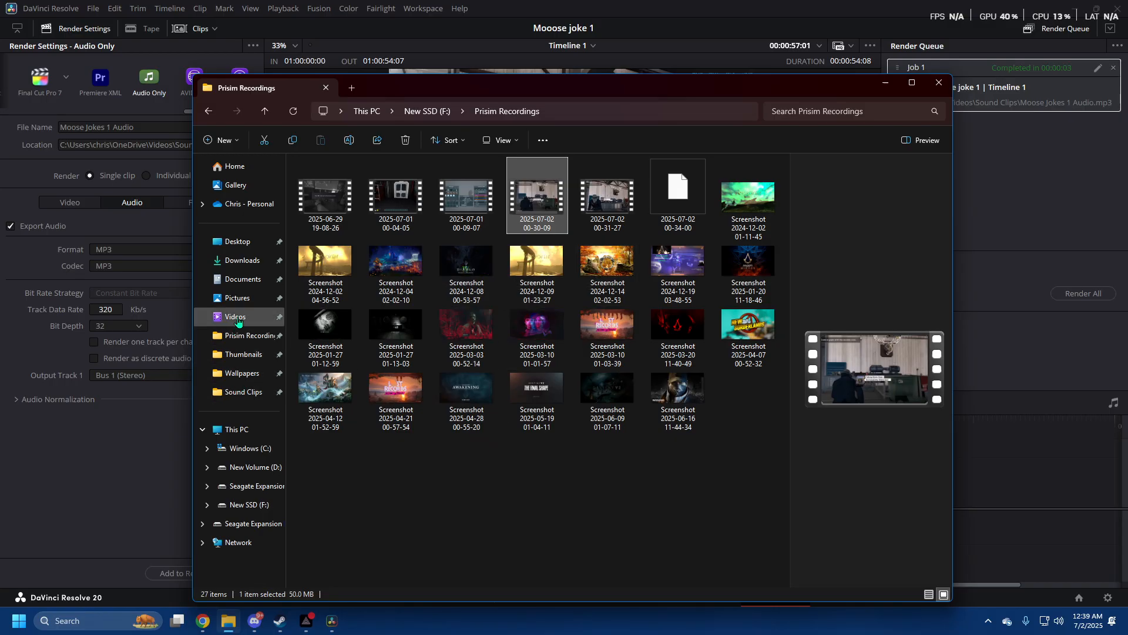
Preview the Moose Jokes 1 Audio MP3 in Videos > Sound Clips, then minimize Explorer
{"action": "left_click", "coordinate": [238, 317]}
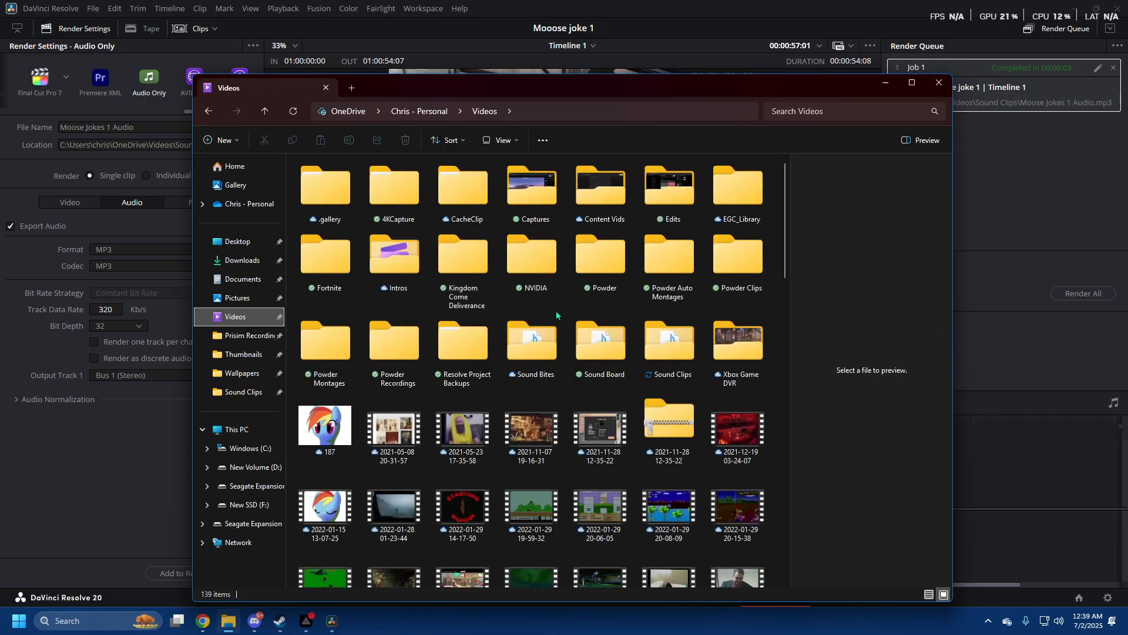
{"action": "left_click", "coordinate": [667, 357]}
{"action": "double_click", "coordinate": [667, 358]}
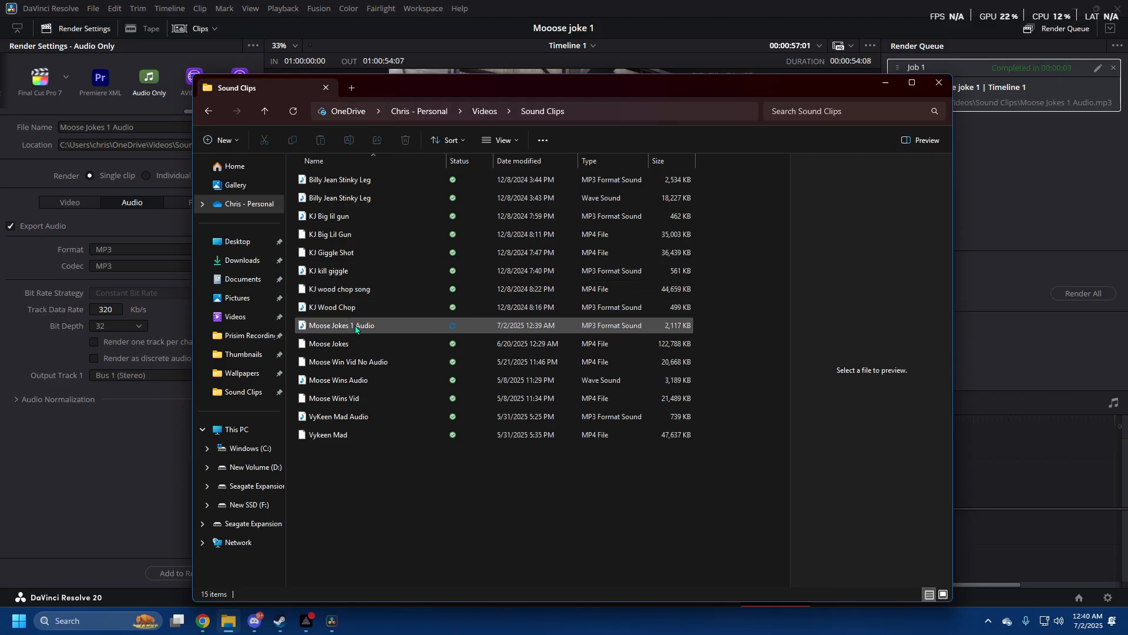
{"action": "left_click", "coordinate": [389, 324]}
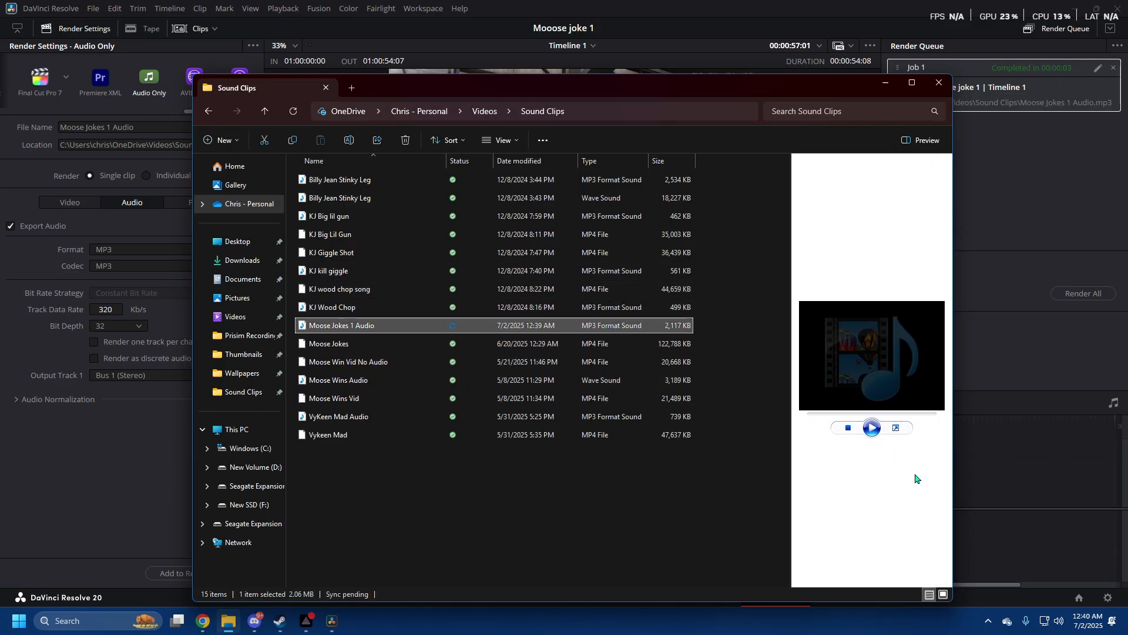
{"action": "left_click", "coordinate": [873, 428]}
{"action": "left_click", "coordinate": [872, 428]}
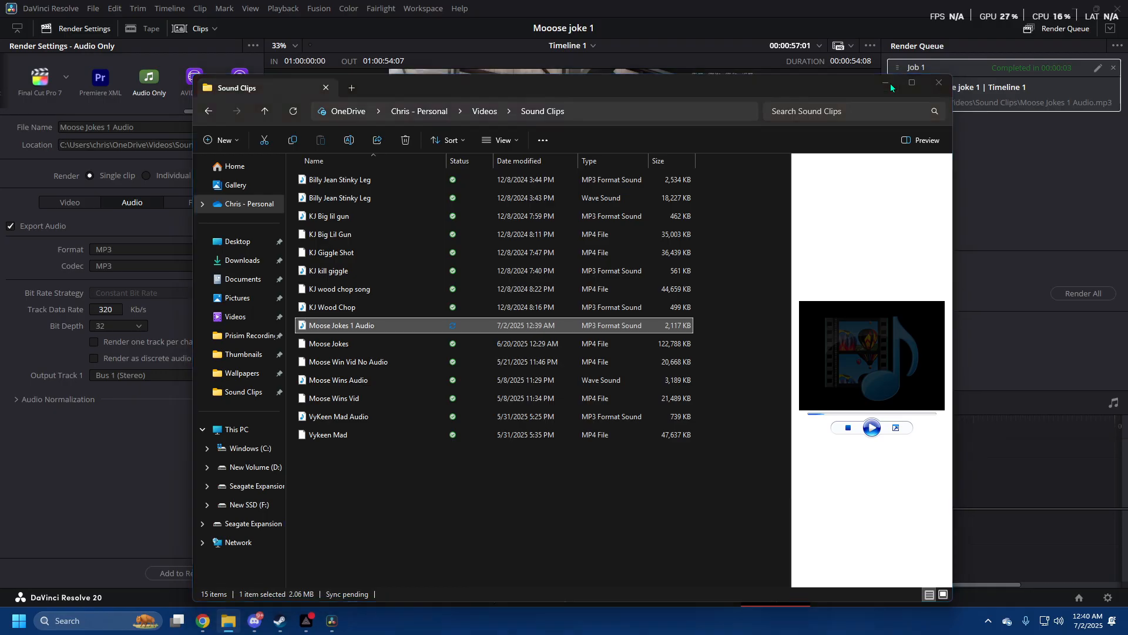
{"action": "left_click", "coordinate": [888, 85]}
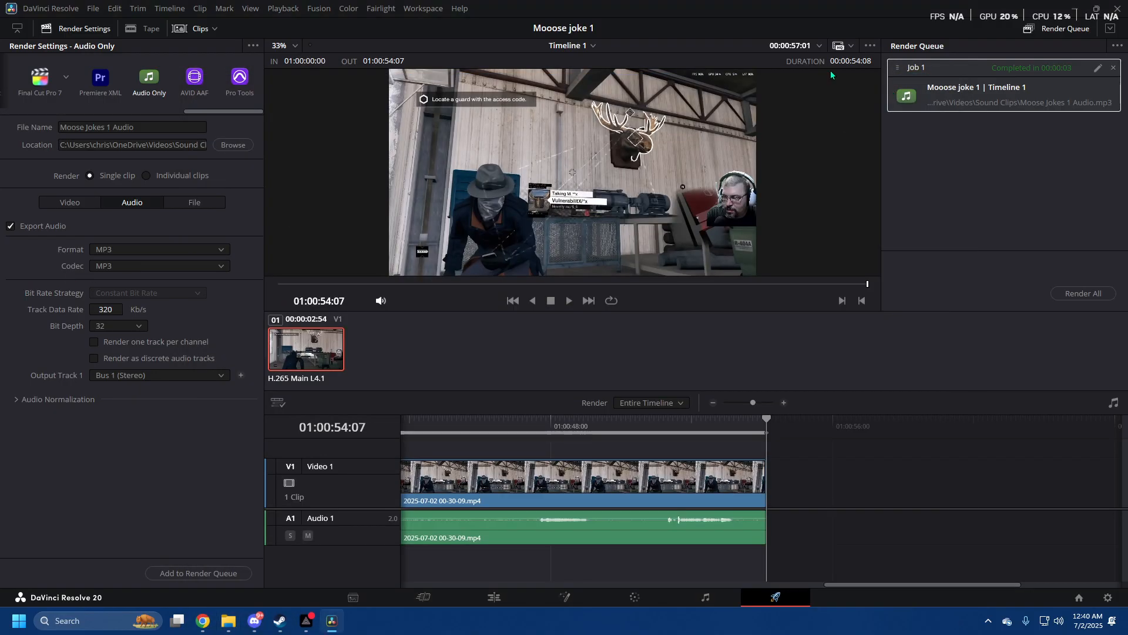
Clear Job 1 from the render queue and reselect the Custom Export preset
{"action": "left_click", "coordinate": [1114, 68]}
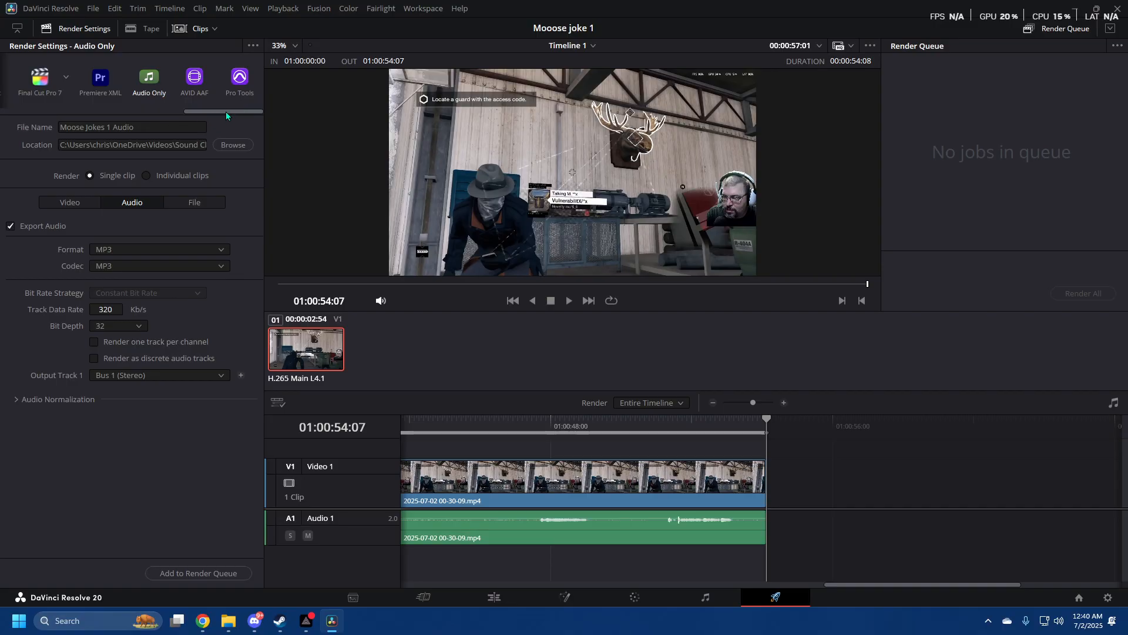
{"action": "scroll", "coordinate": [226, 112], "scroll_direction": "left", "scroll_amount": 5}
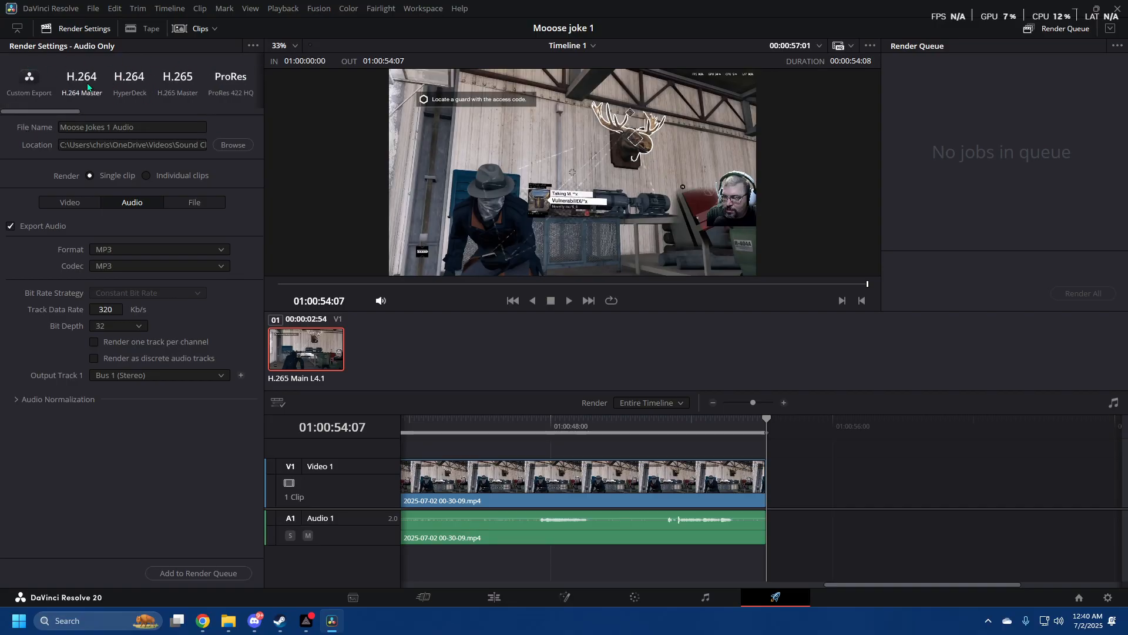
{"action": "left_click", "coordinate": [27, 78]}
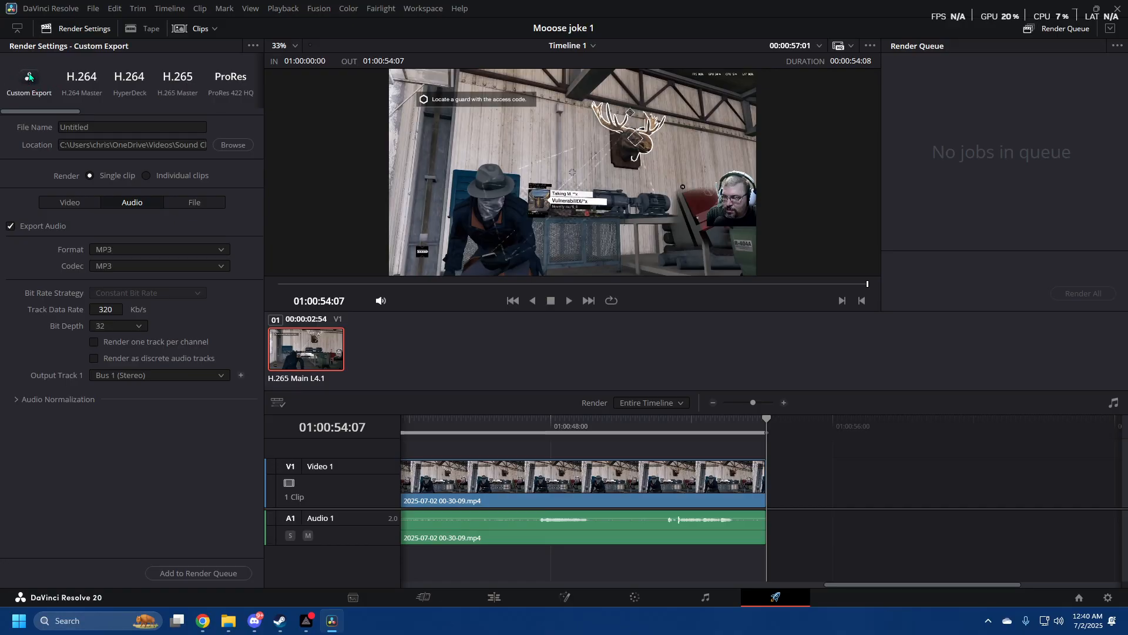
Review the Video and Audio export settings, then return to the Edit page
{"action": "left_click", "coordinate": [69, 203]}
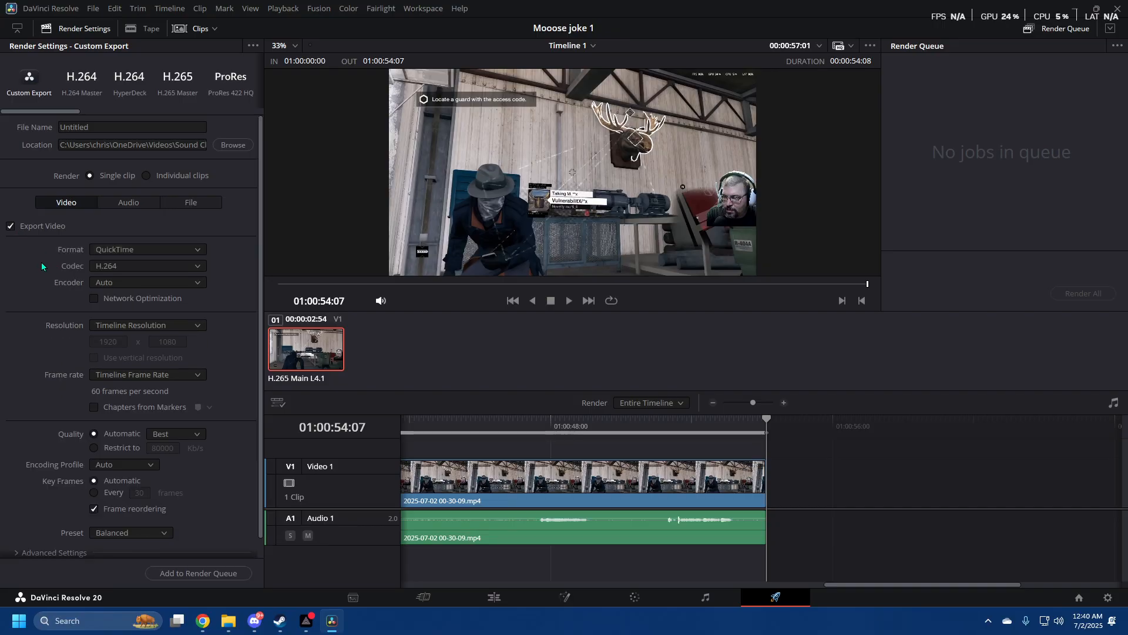
{"action": "left_click", "coordinate": [128, 207]}
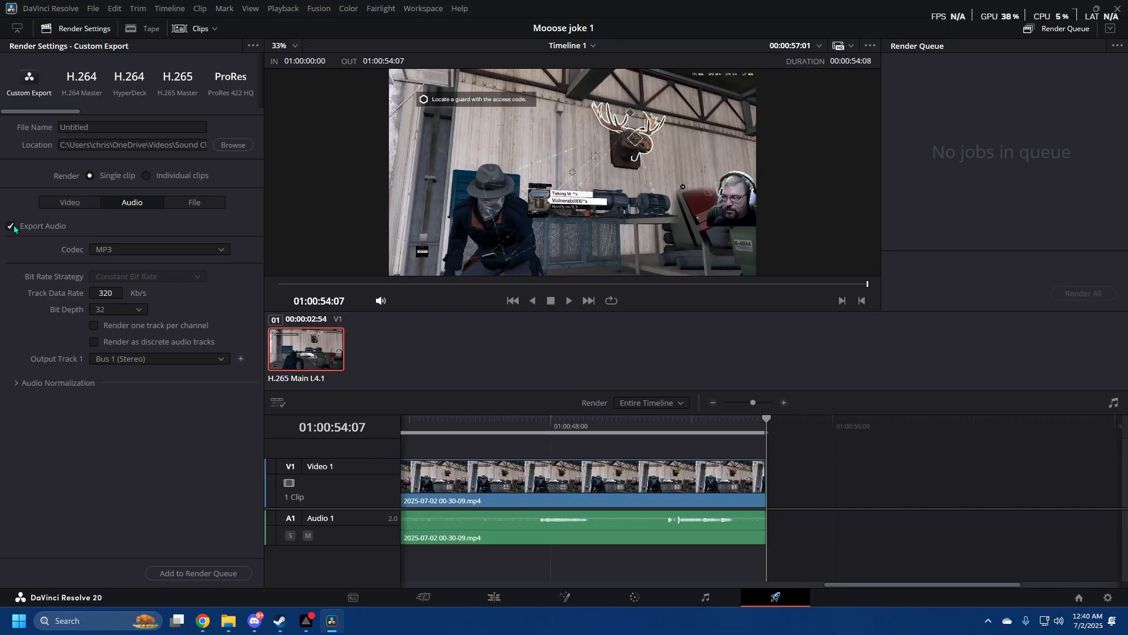
{"action": "left_click", "coordinate": [69, 203]}
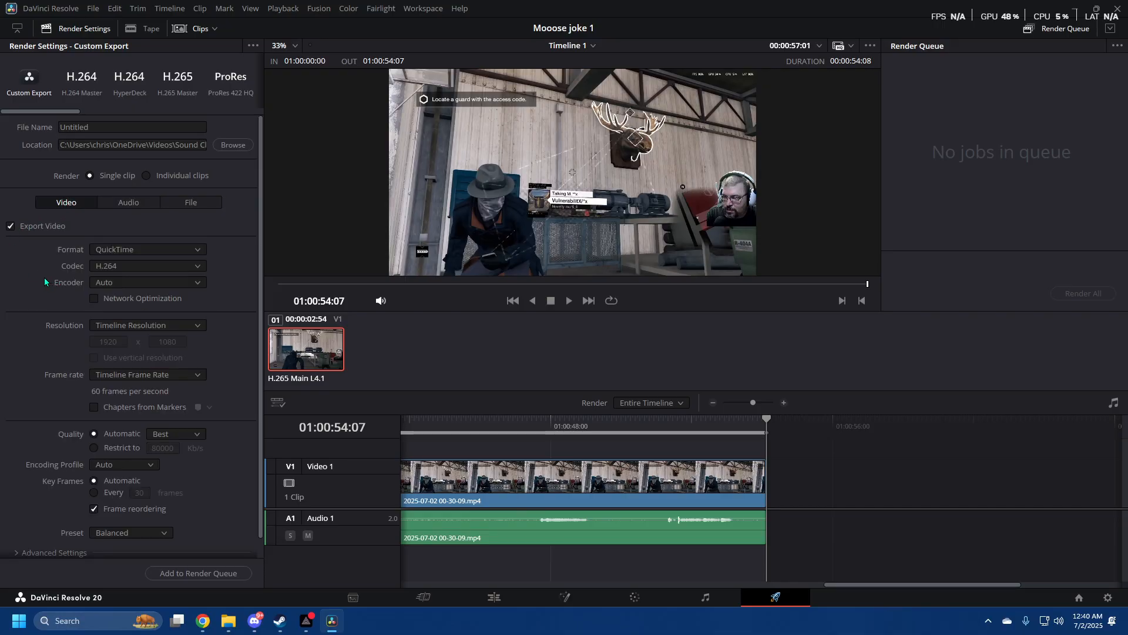
{"action": "left_click", "coordinate": [495, 597]}
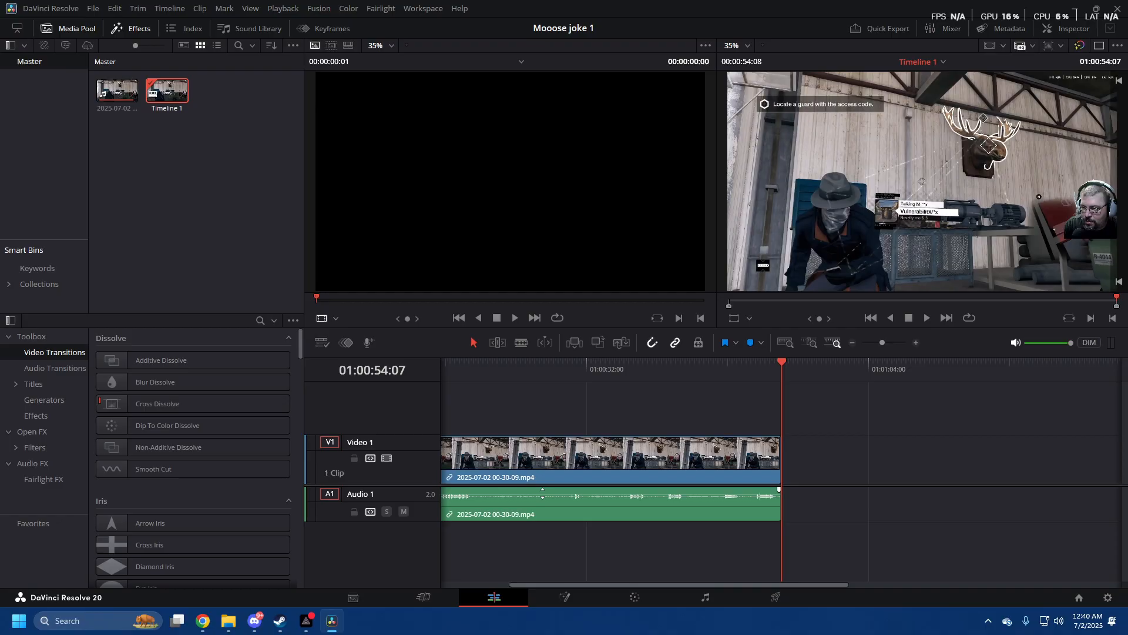
Lower the audio clip's volume on the timeline and go back to the Deliver page
{"action": "left_click_drag", "start_coordinate": [542, 492], "coordinate": [542, 529]}
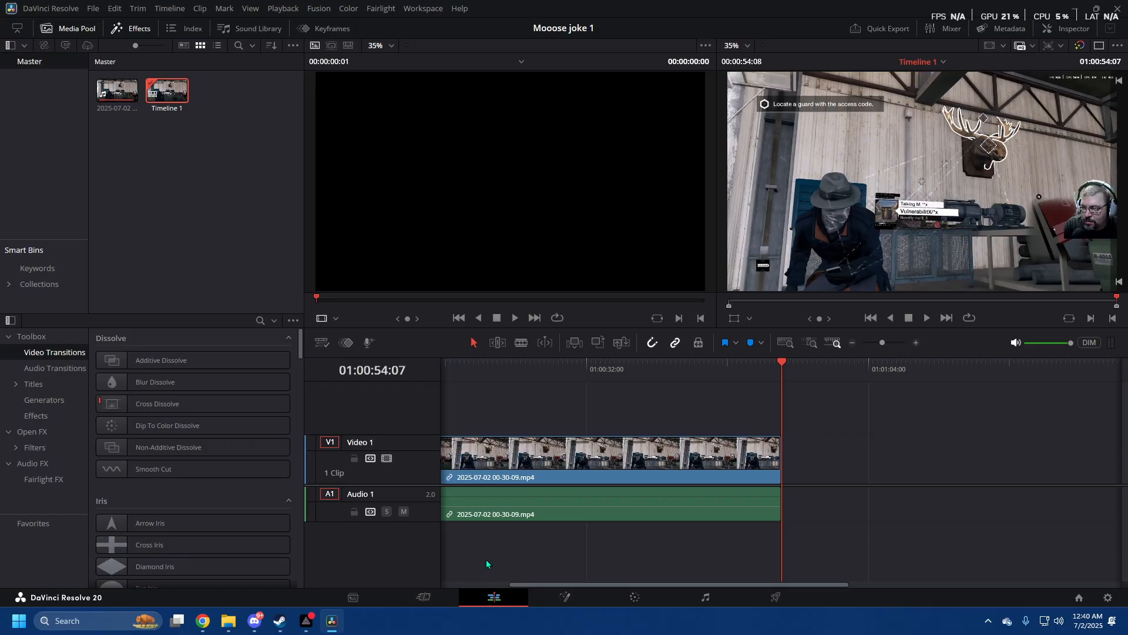
{"action": "left_click", "coordinate": [776, 597]}
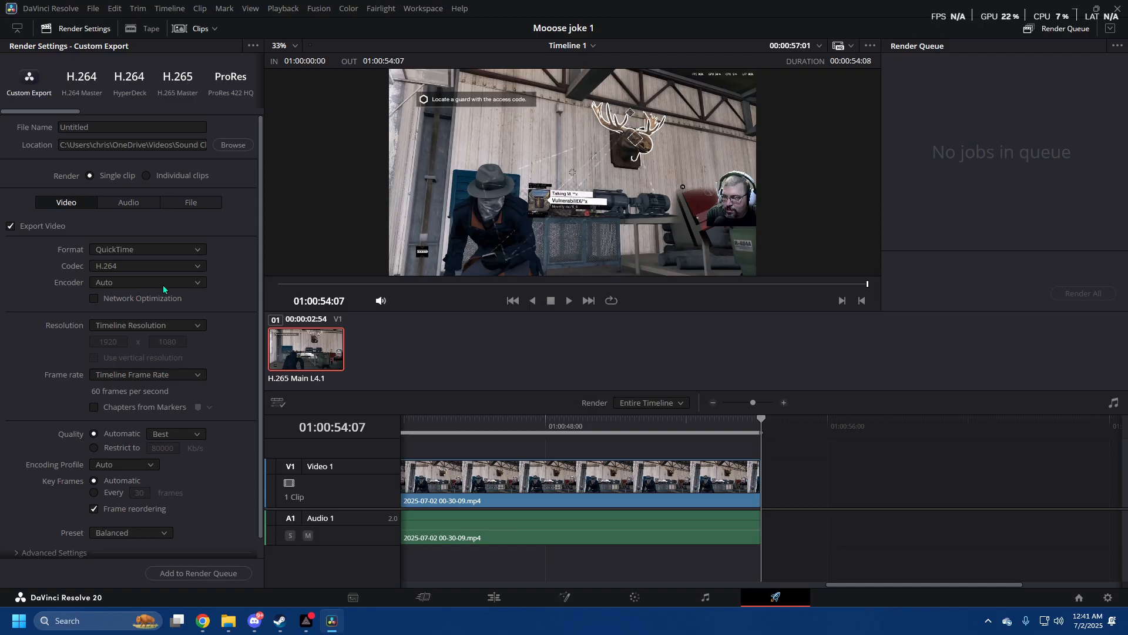
Set the output format to MP4, add Timeline 1 to the queue, and render it
{"action": "left_click", "coordinate": [199, 251]}
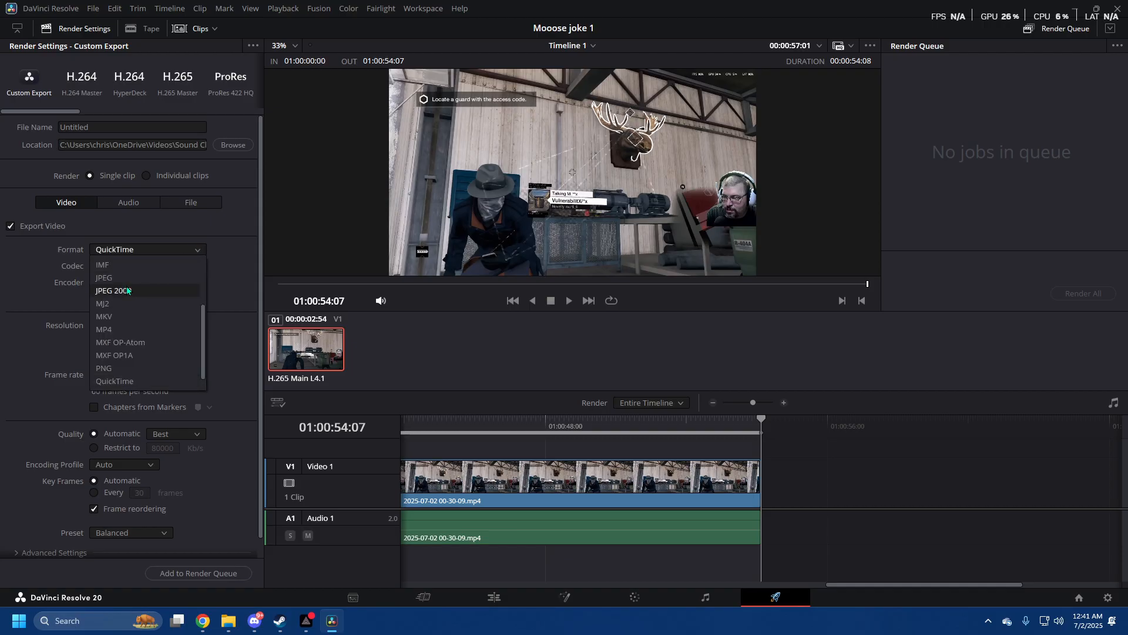
{"action": "left_click", "coordinate": [124, 329]}
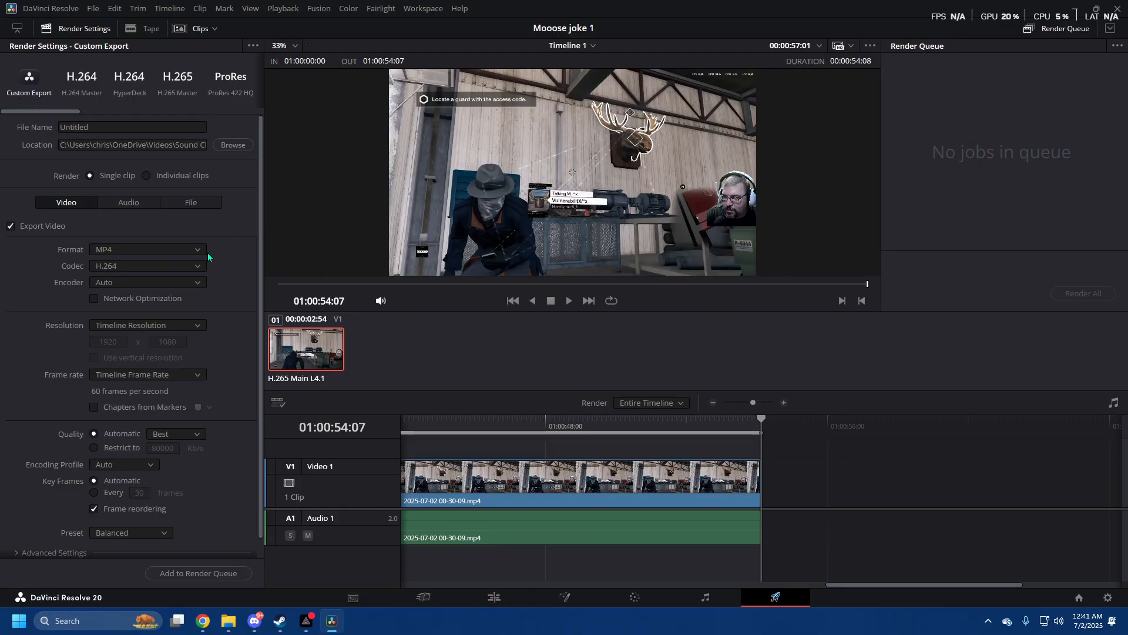
{"action": "scroll", "coordinate": [198, 287], "scroll_direction": "down", "scroll_amount": 1}
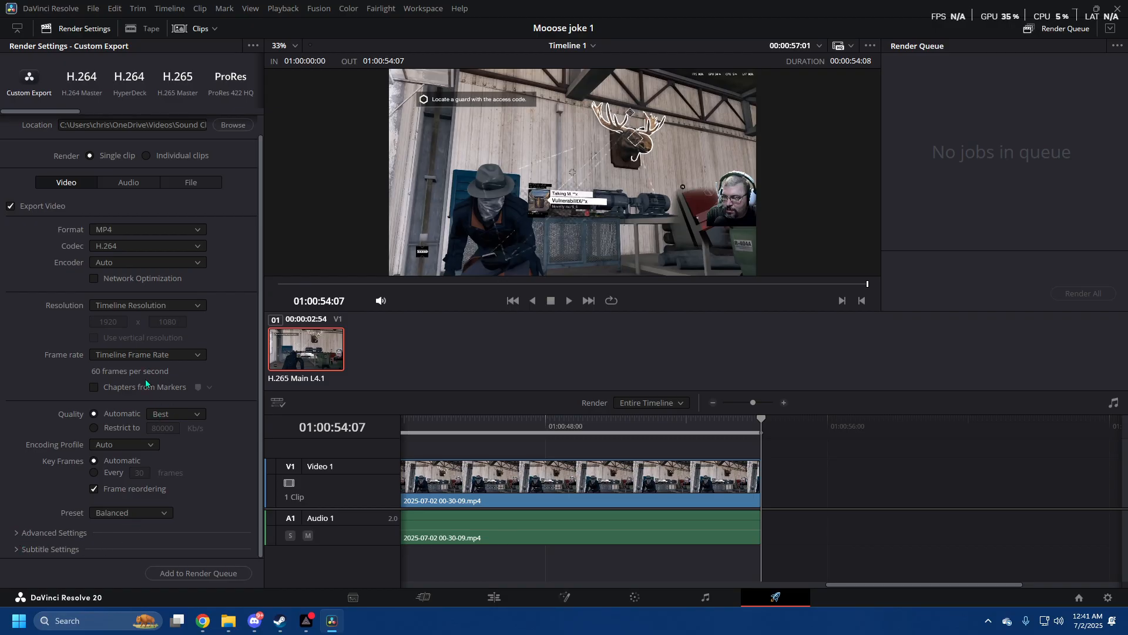
{"action": "left_click", "coordinate": [184, 579]}
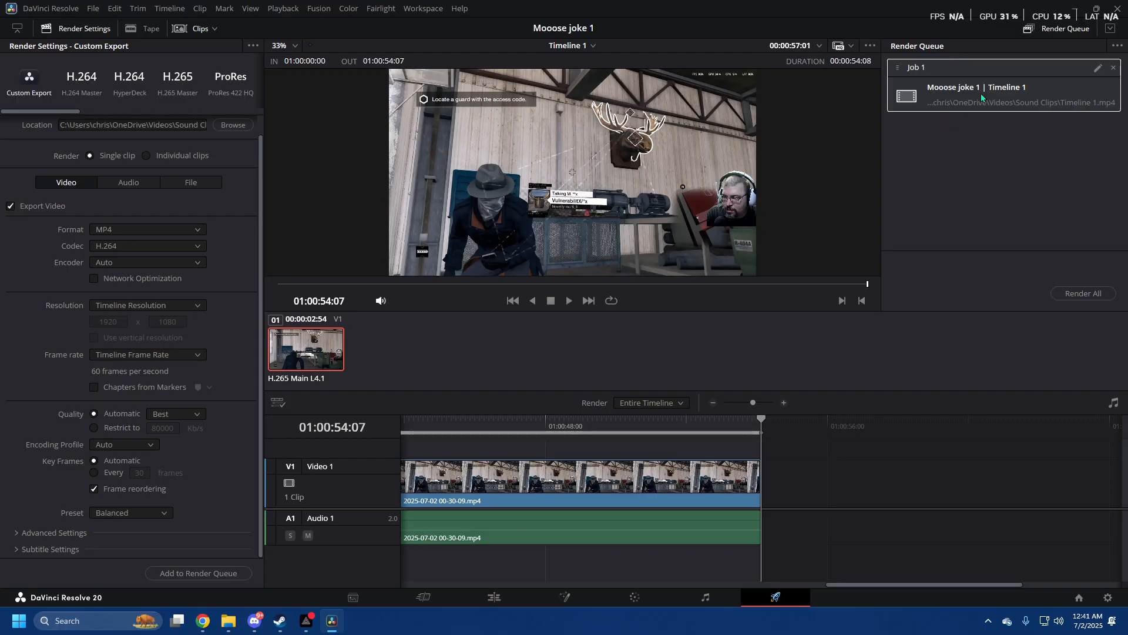
{"action": "left_click", "coordinate": [1074, 294]}
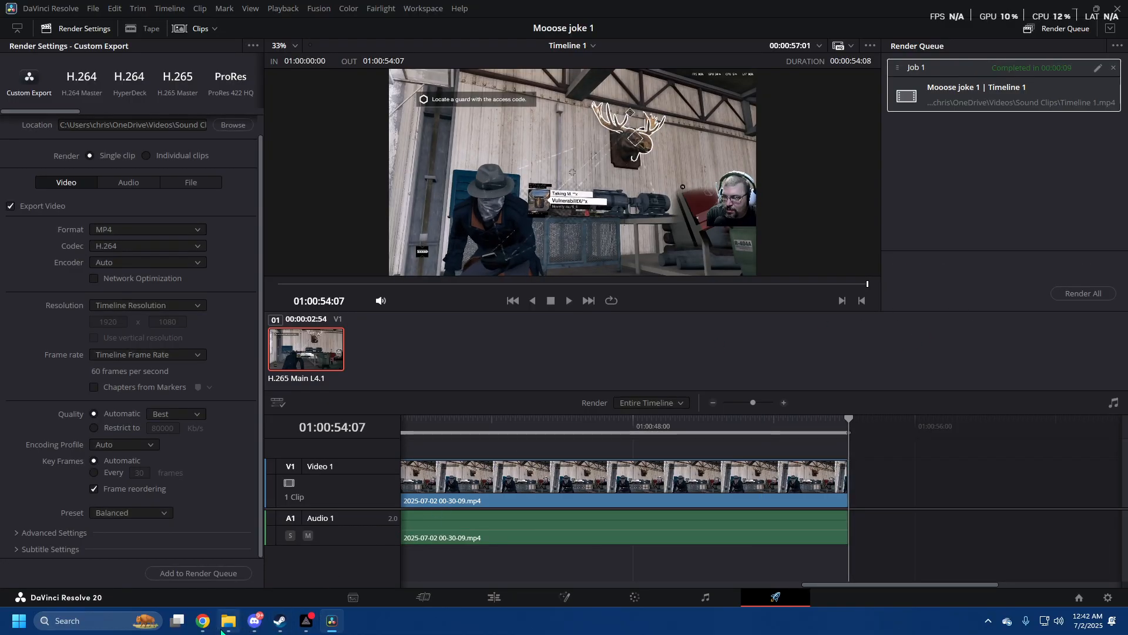
Restore the Sound Clips window, starting then cancelling a rename of Moose Win Vid No Audio
{"action": "mouse_move", "coordinate": [234, 628]}
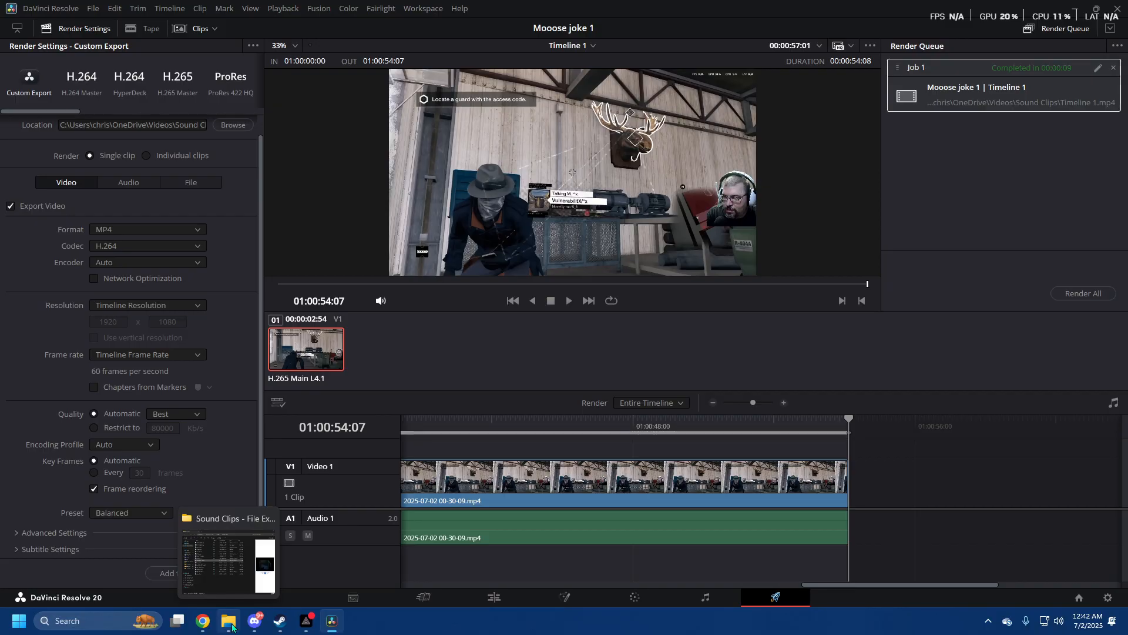
{"action": "left_click", "coordinate": [233, 627]}
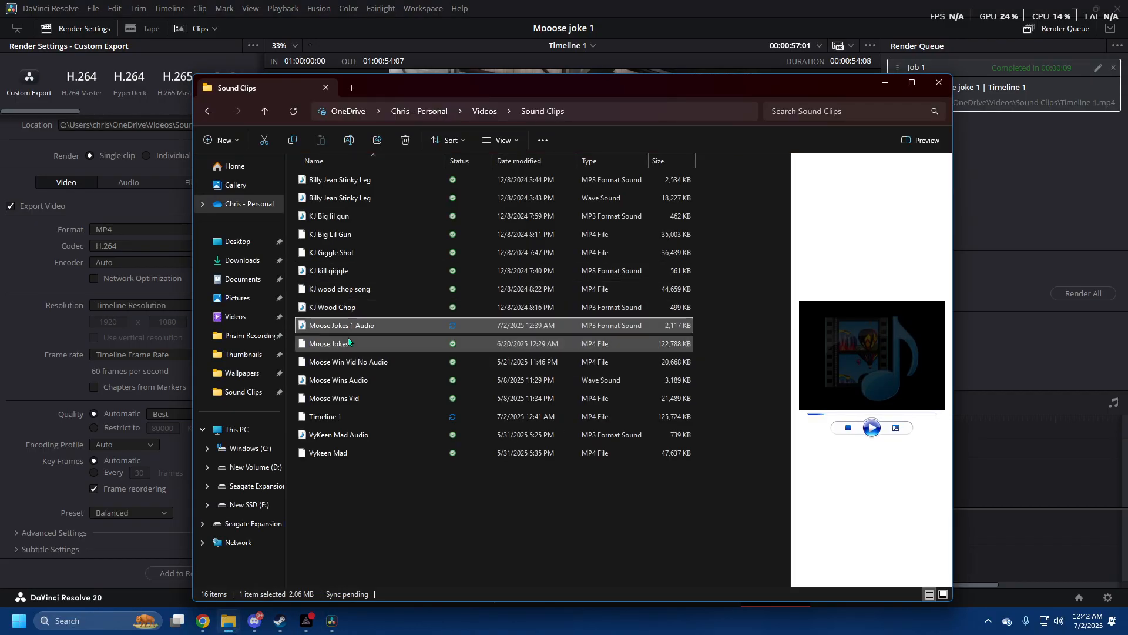
{"action": "left_click", "coordinate": [391, 365]}
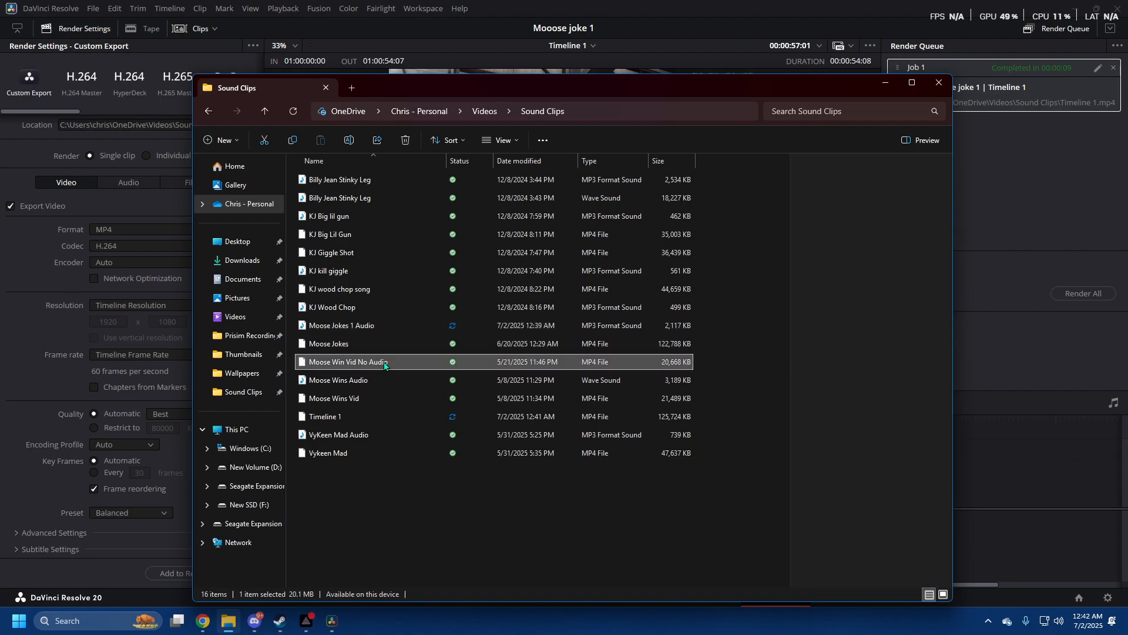
{"action": "left_click", "coordinate": [388, 362]}
{"action": "left_click", "coordinate": [392, 361]}
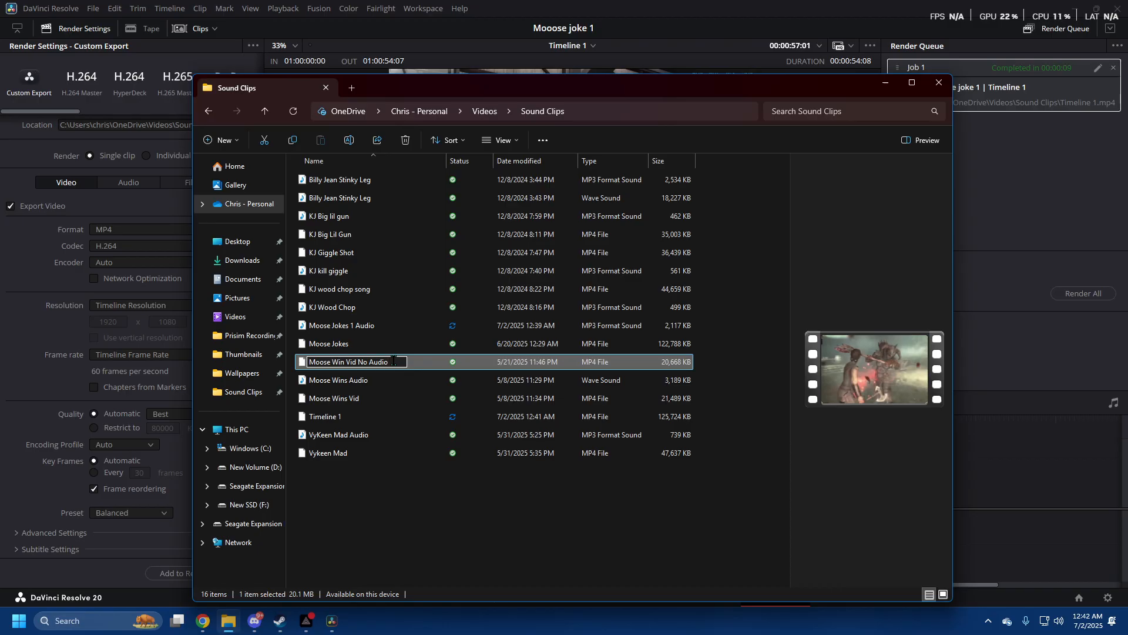
{"action": "key", "text": "ctrl+a"}
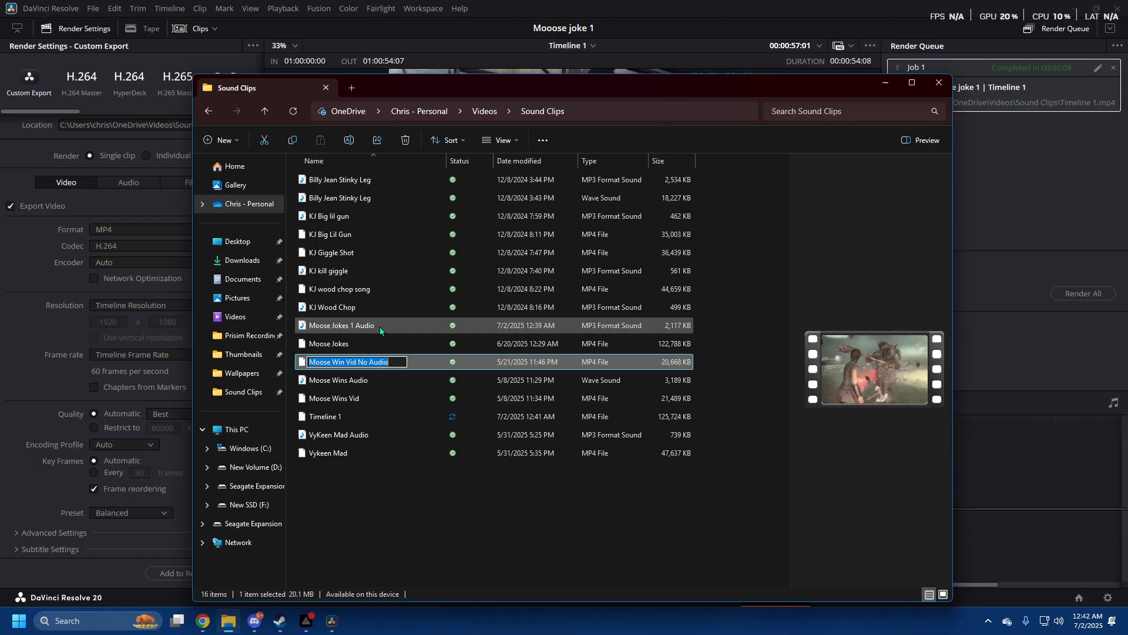
{"action": "left_click", "coordinate": [323, 347]}
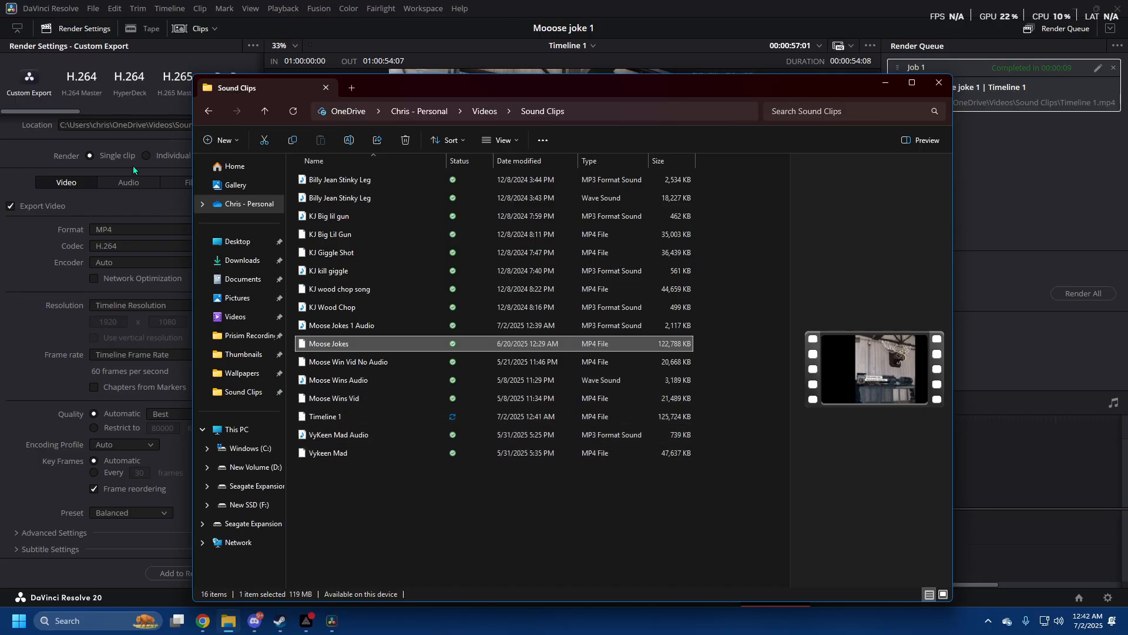
Reposition the Explorer window and refresh it so the new Timeline 1 MP4 appears
{"action": "scroll", "coordinate": [97, 192], "scroll_direction": "up", "scroll_amount": 1}
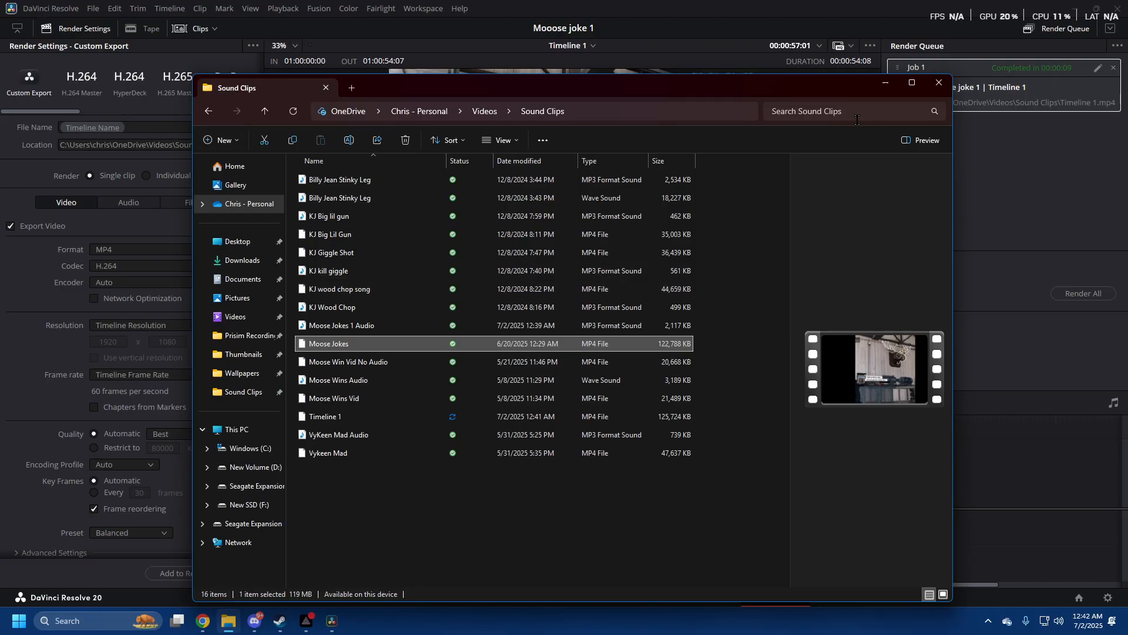
{"action": "left_click_drag", "start_coordinate": [792, 90], "coordinate": [765, 80]}
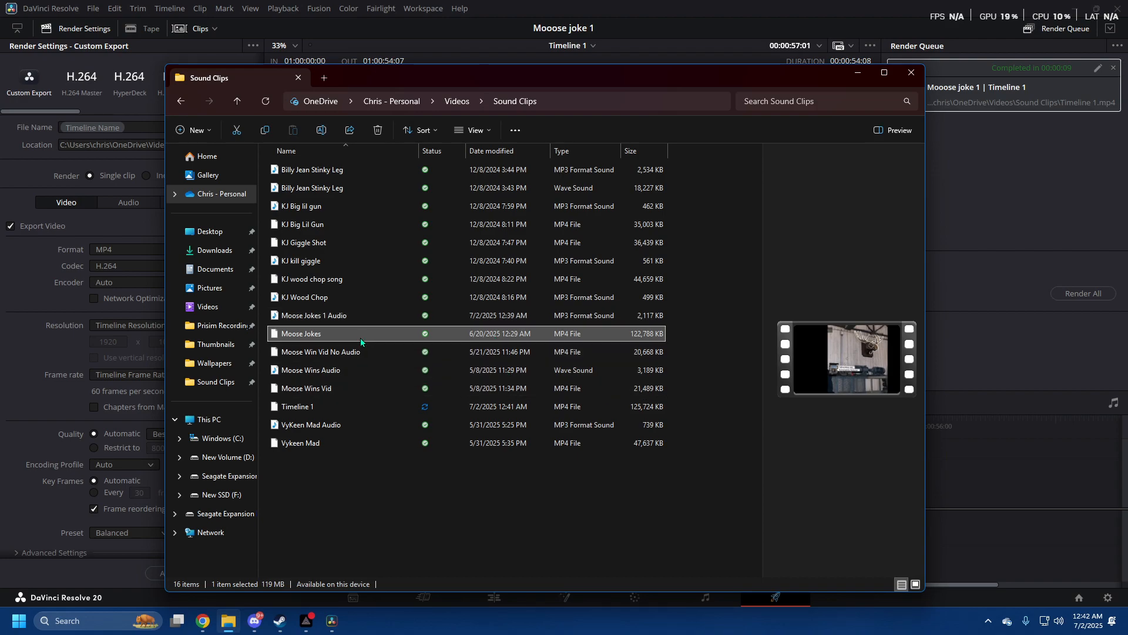
{"action": "left_click", "coordinate": [264, 102]}
Rename the Timeline 1 video to 'Moose Jokles Vid 1'
{"action": "left_click", "coordinate": [328, 409]}
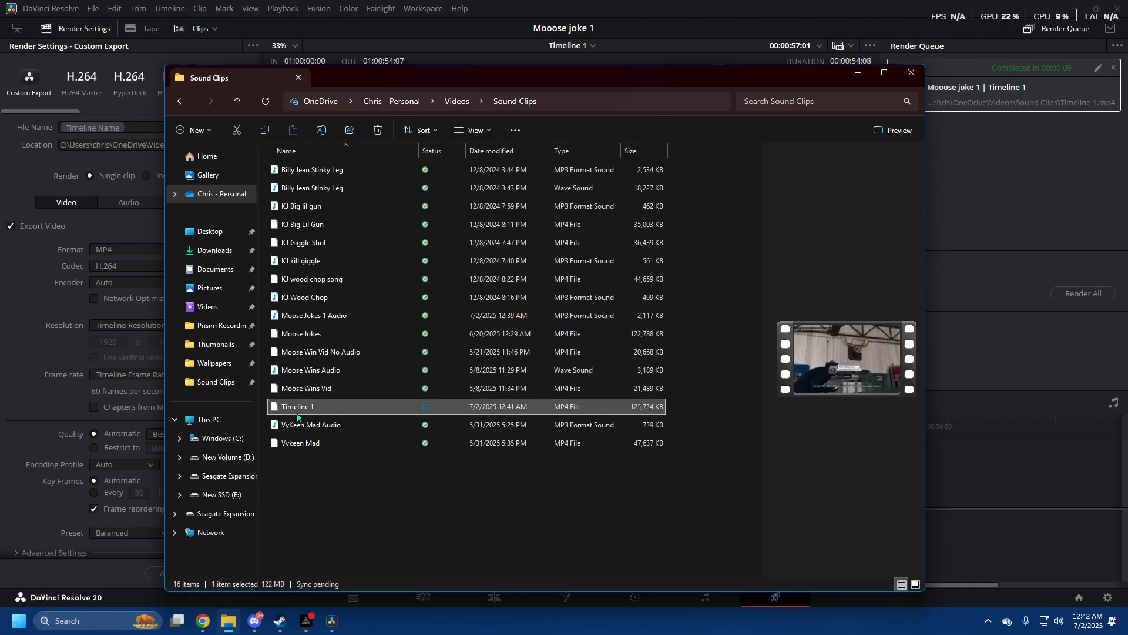
{"action": "left_click", "coordinate": [320, 410]}
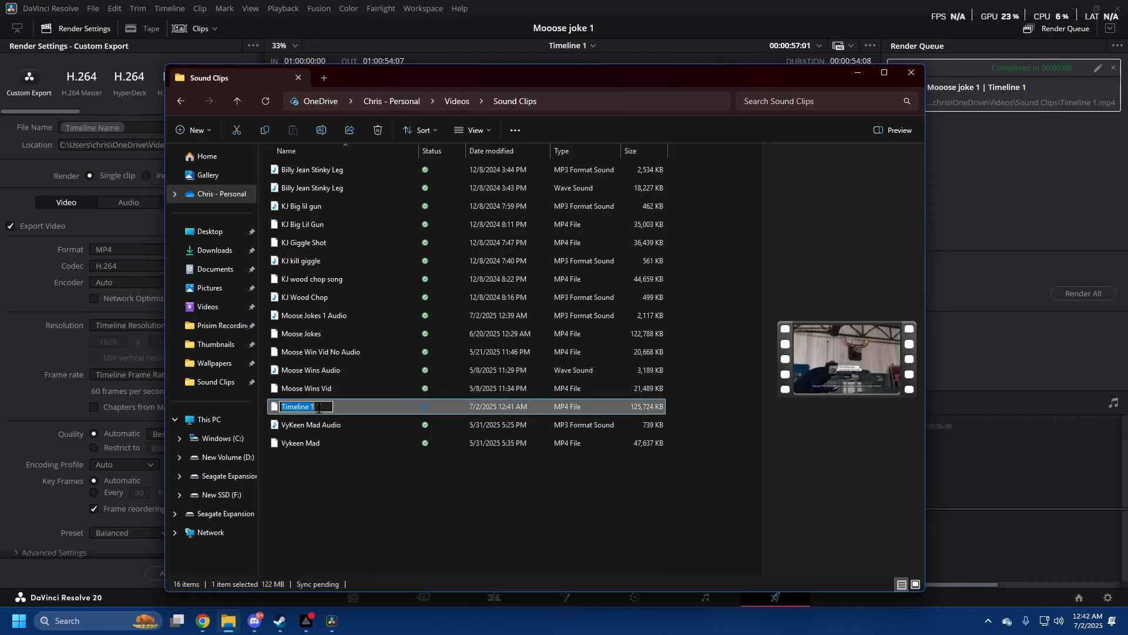
{"action": "key", "text": "BackSpace"}
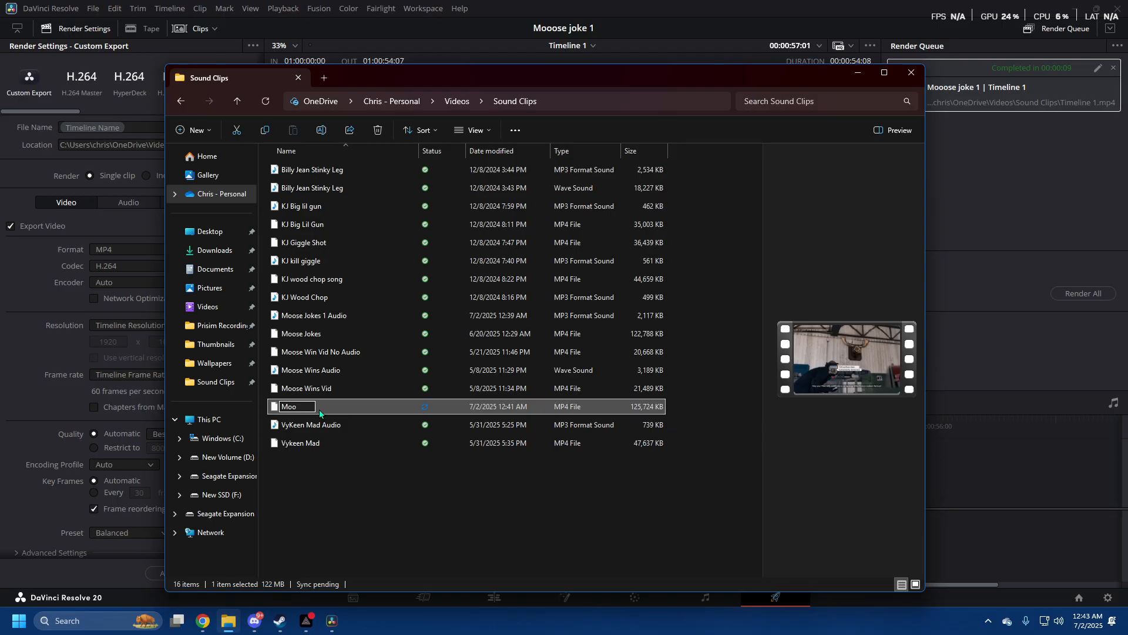
{"action": "type", "text": "Moose Jokes"}
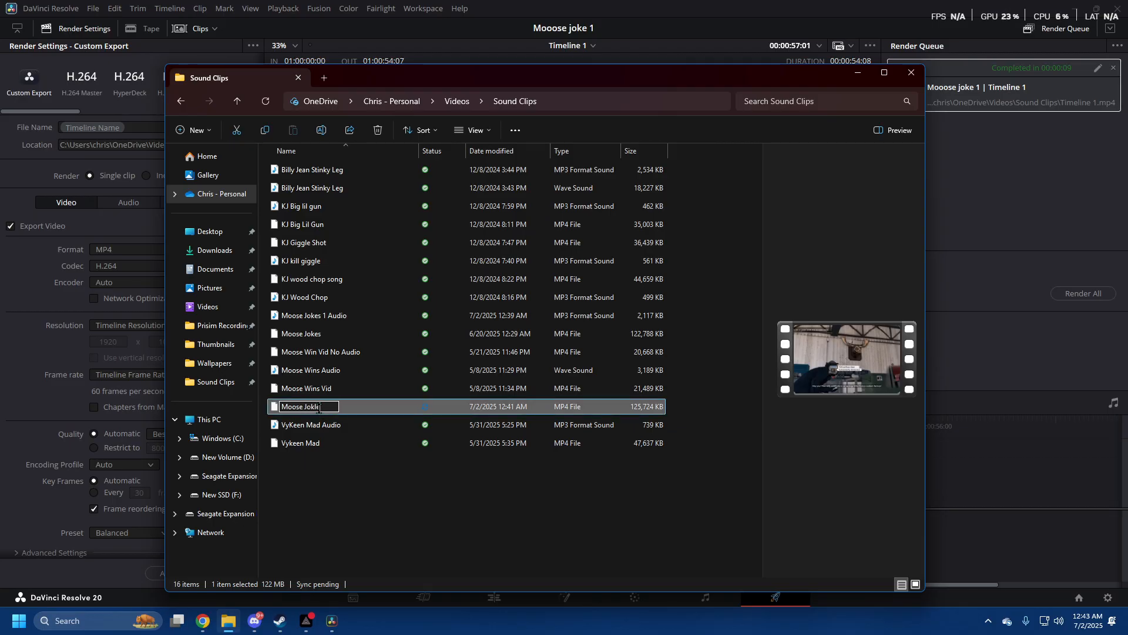
{"action": "type", "text": " Vid"}
{"action": "left_click", "coordinate": [349, 487]}
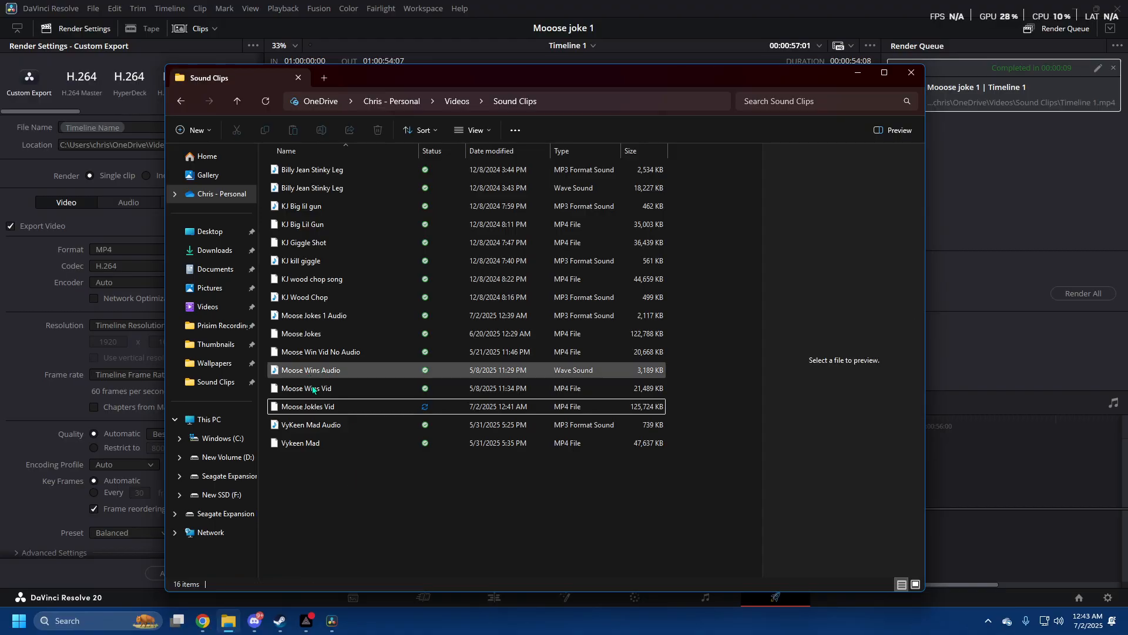
{"action": "left_click", "coordinate": [385, 406]}
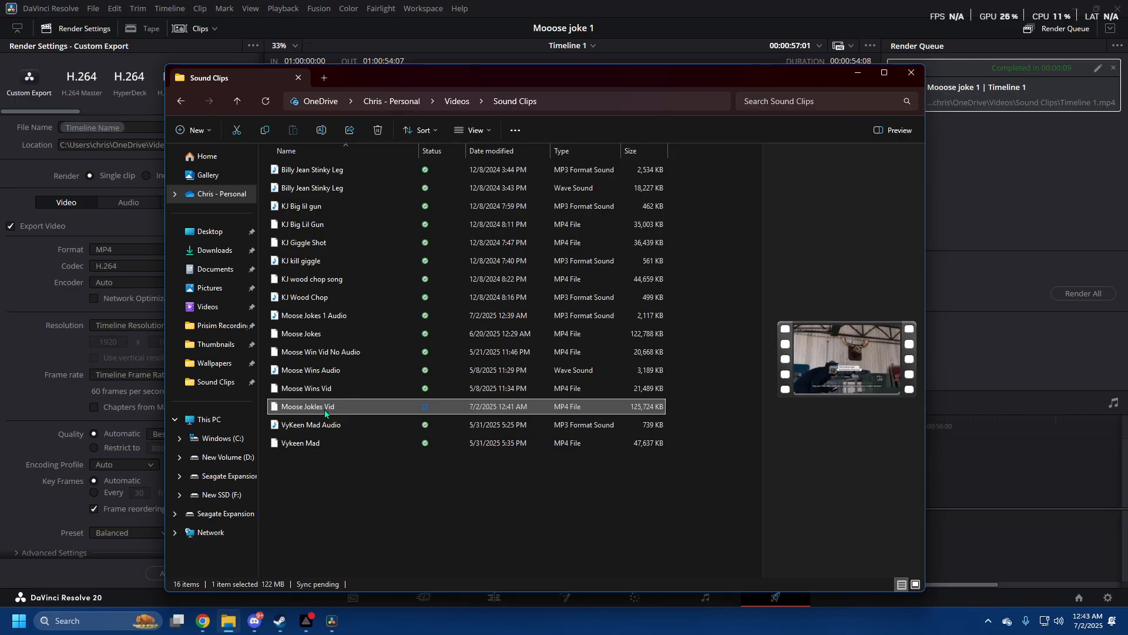
{"action": "left_click", "coordinate": [340, 408]}
{"action": "key", "text": "End"}
{"action": "type", "text": "1"}
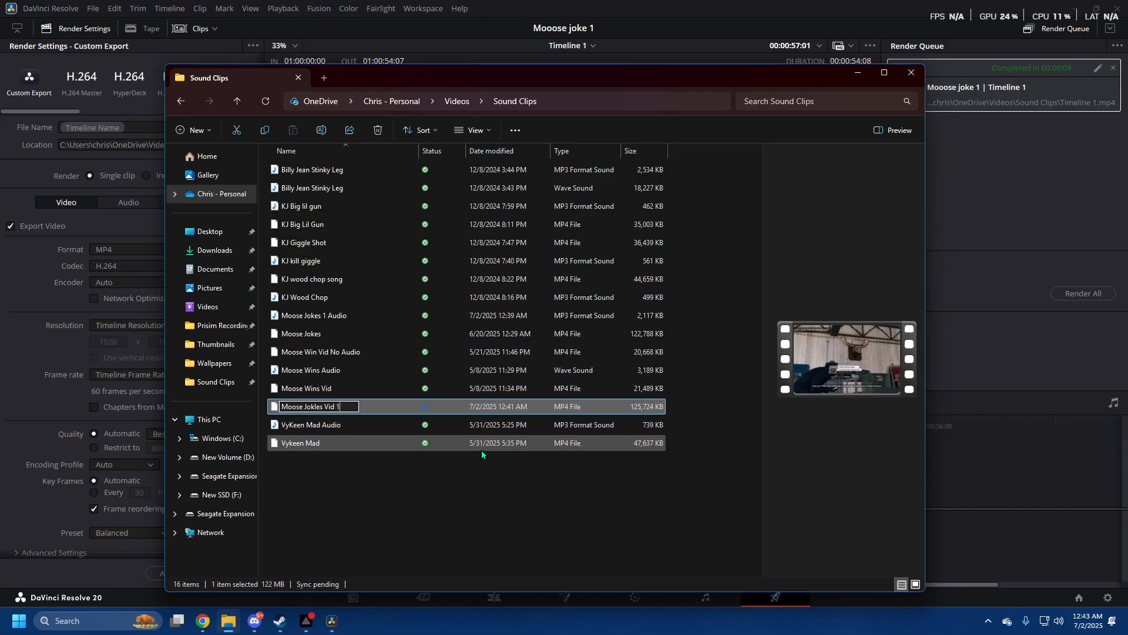
{"action": "key", "text": "Return"}
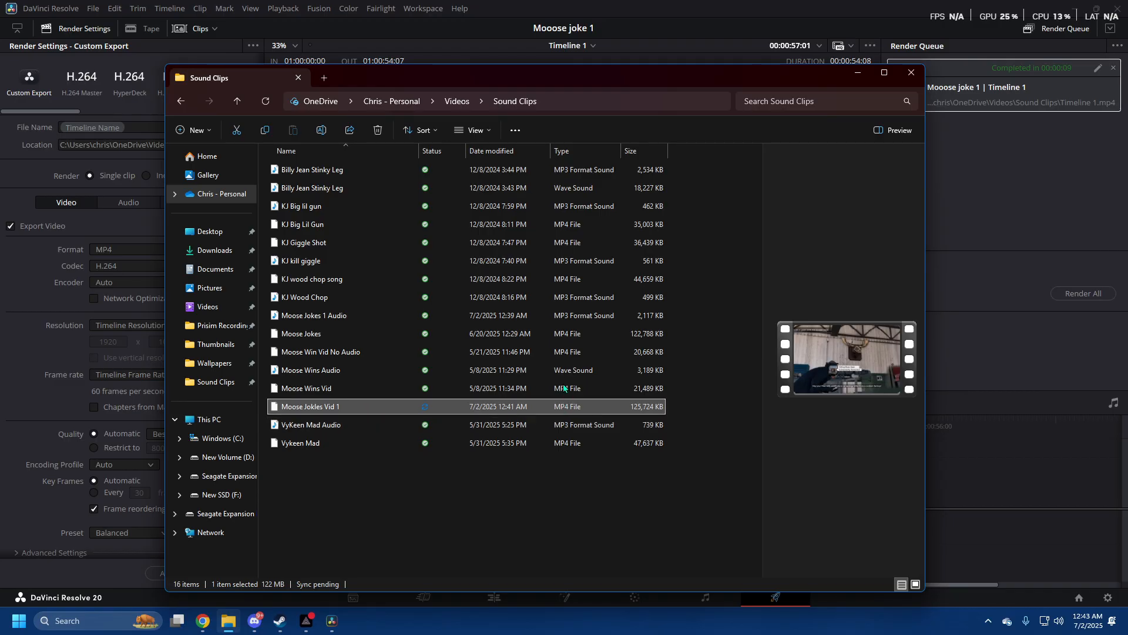
Play Moose Jokles Vid 1 to check it, close the player, and minimize Explorer
{"action": "double_click", "coordinate": [363, 411]}
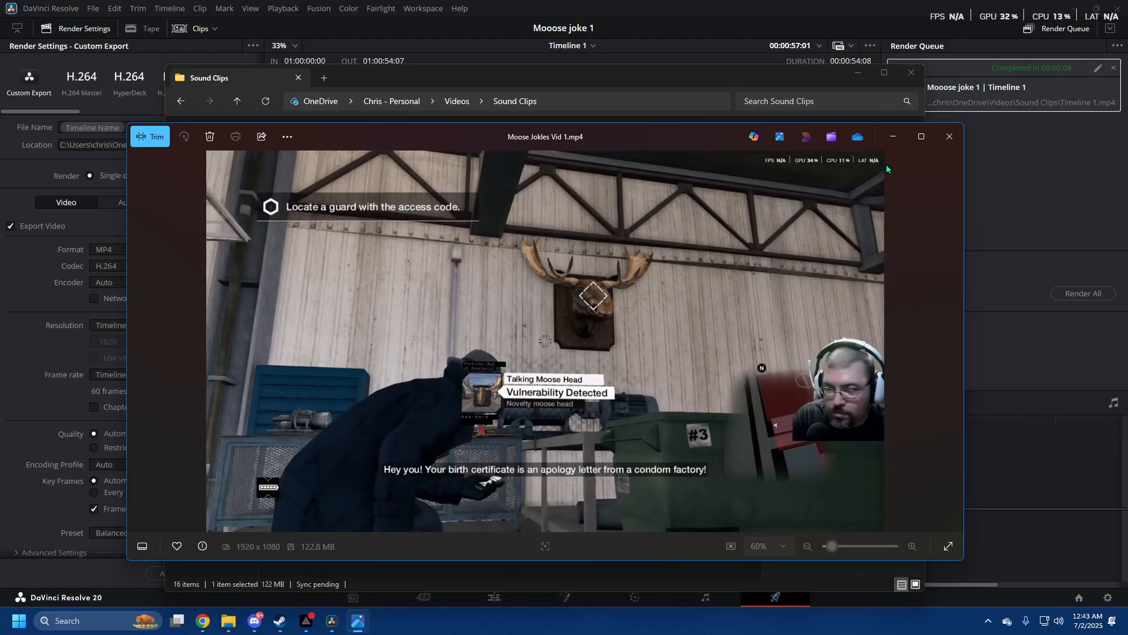
{"action": "left_click", "coordinate": [950, 136]}
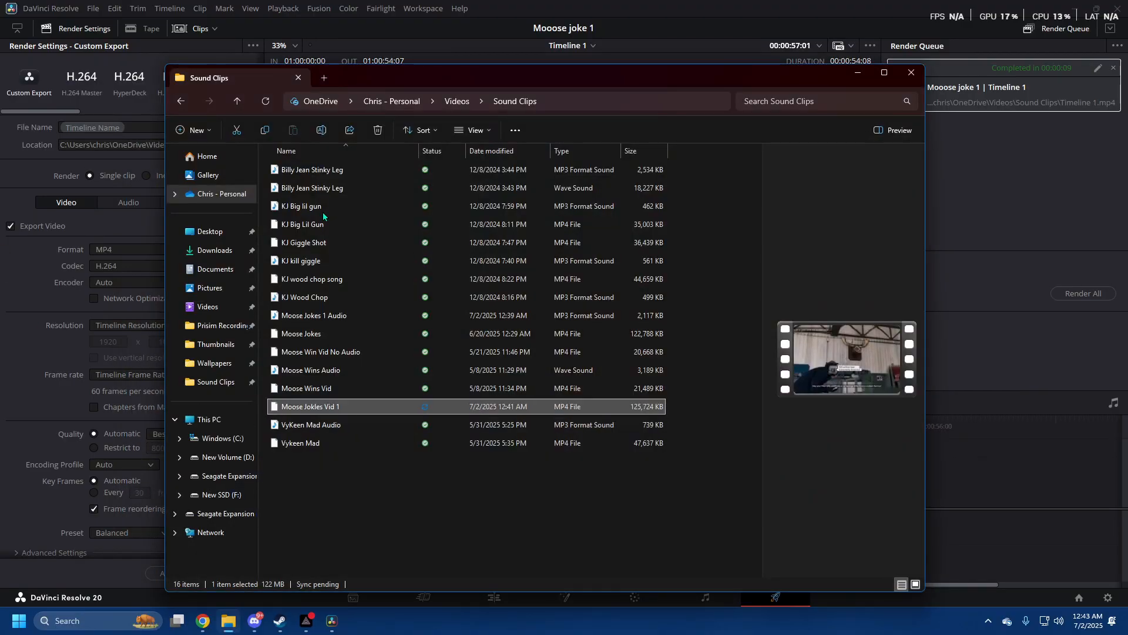
{"action": "left_click", "coordinate": [853, 71]}
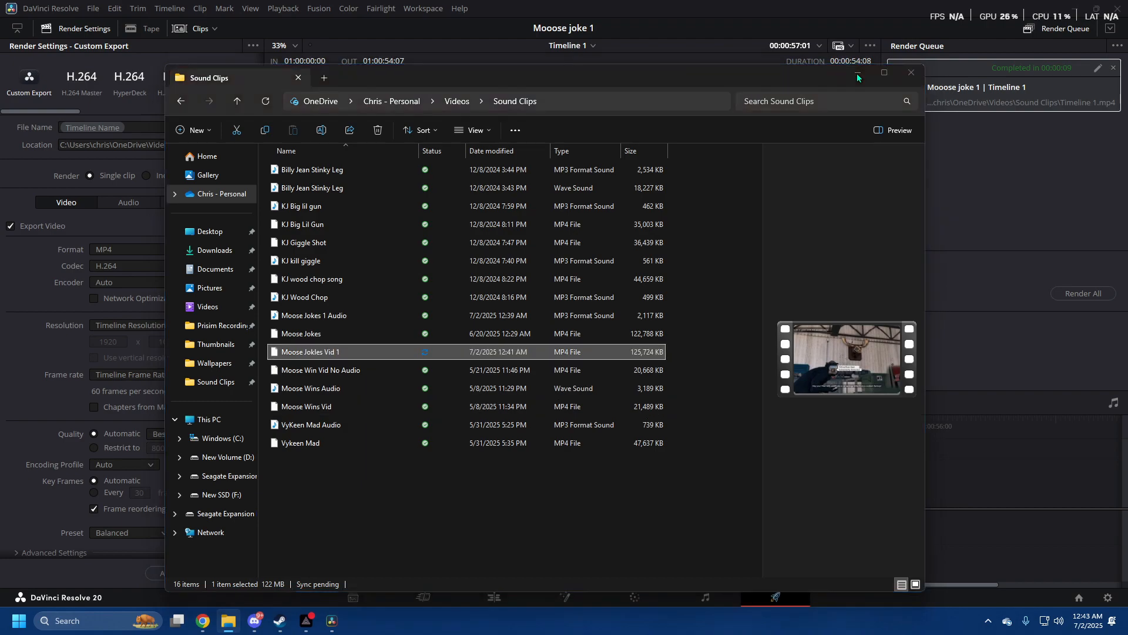
Open the Streamlabs dashboard in a new Chrome tab and go to Cloudbot
{"action": "left_click", "coordinate": [1073, 11]}
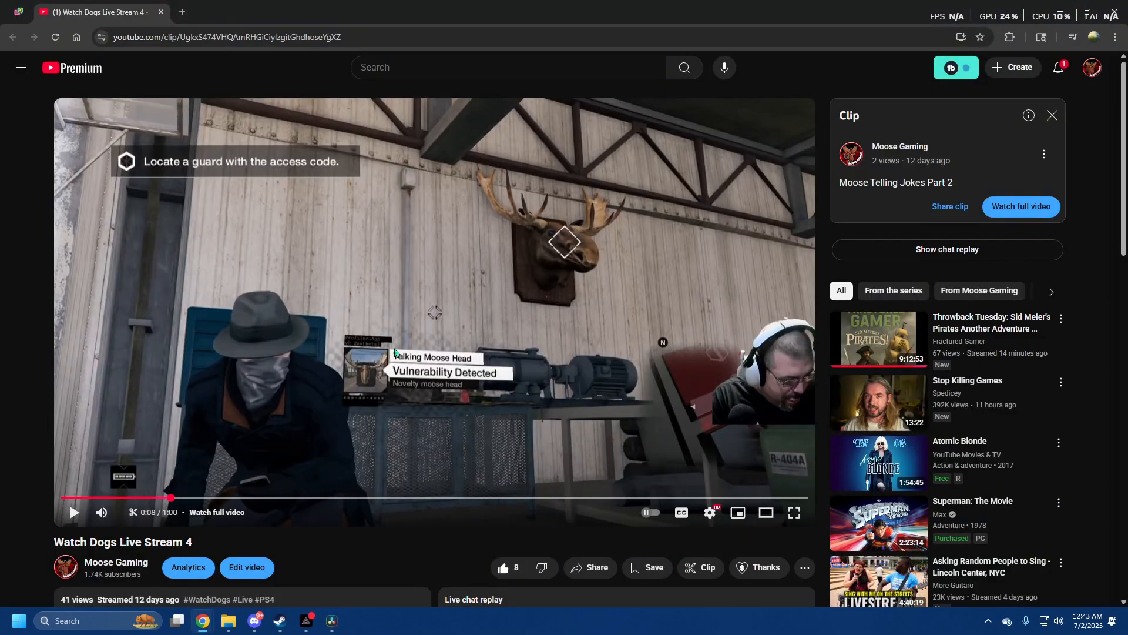
{"action": "left_click", "coordinate": [188, 12]}
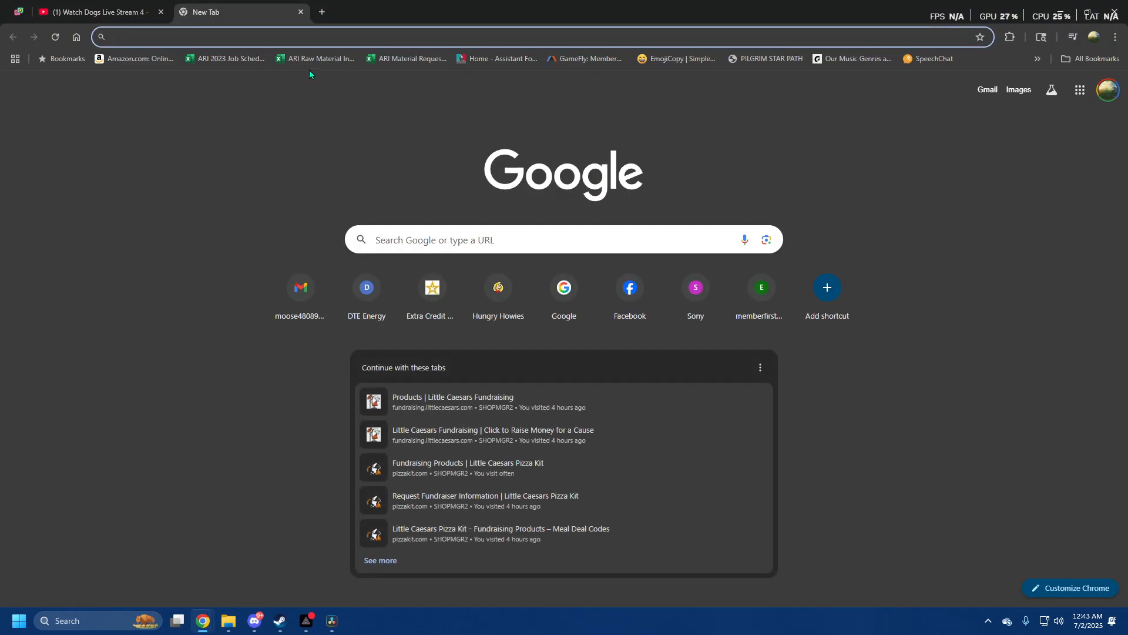
{"action": "left_click", "coordinate": [321, 33]}
{"action": "type", "text": "streamlabs.com/dashboard#/"}
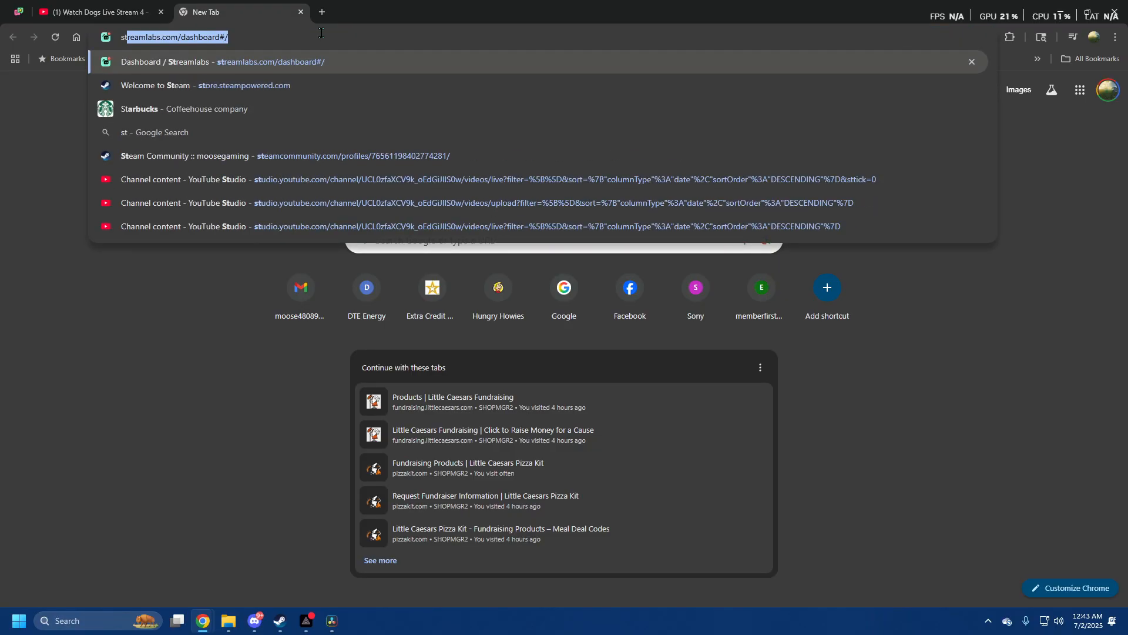
{"action": "key", "text": "Return"}
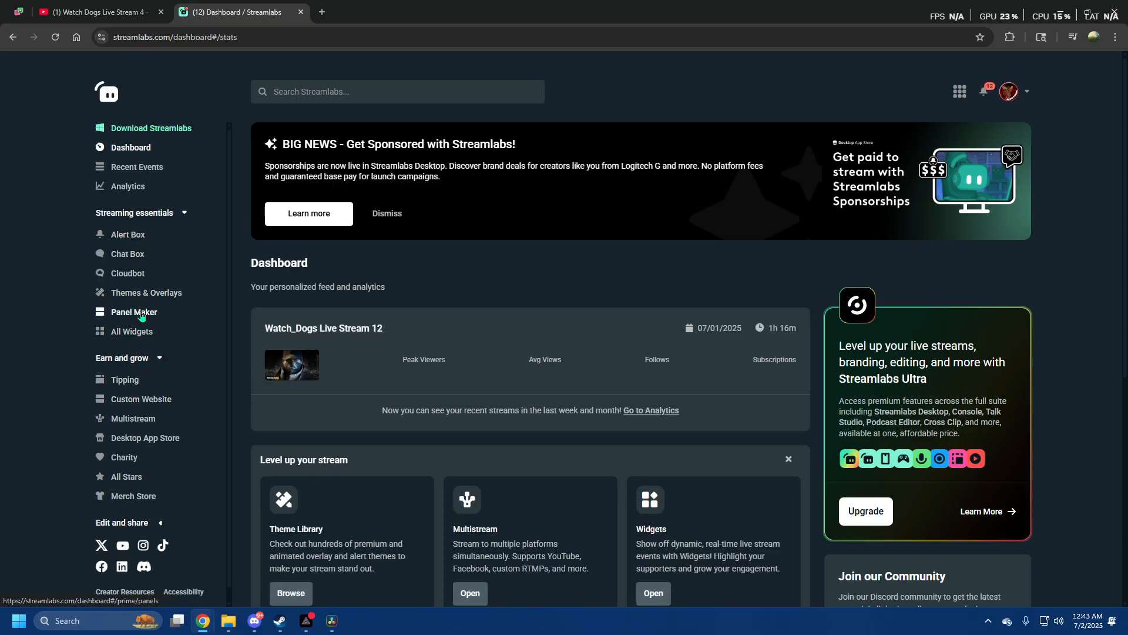
{"action": "left_click", "coordinate": [131, 275]}
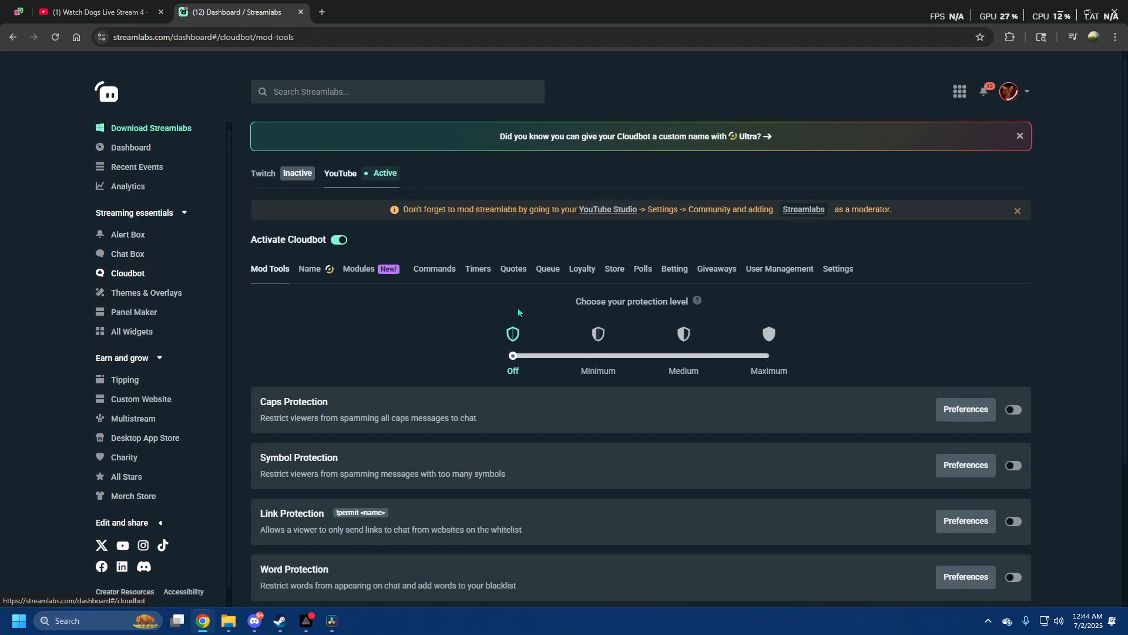
Open Cloudbot's loyalty store and start a new item named 'Moose Jokes 1'
{"action": "left_click", "coordinate": [615, 271]}
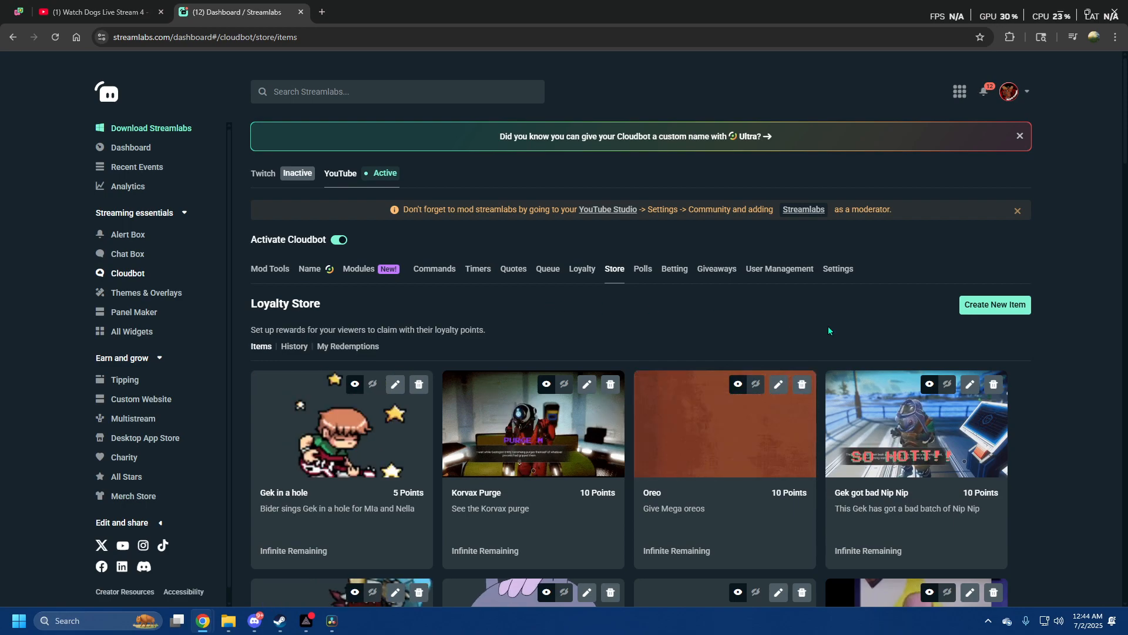
{"action": "left_click", "coordinate": [1003, 317]}
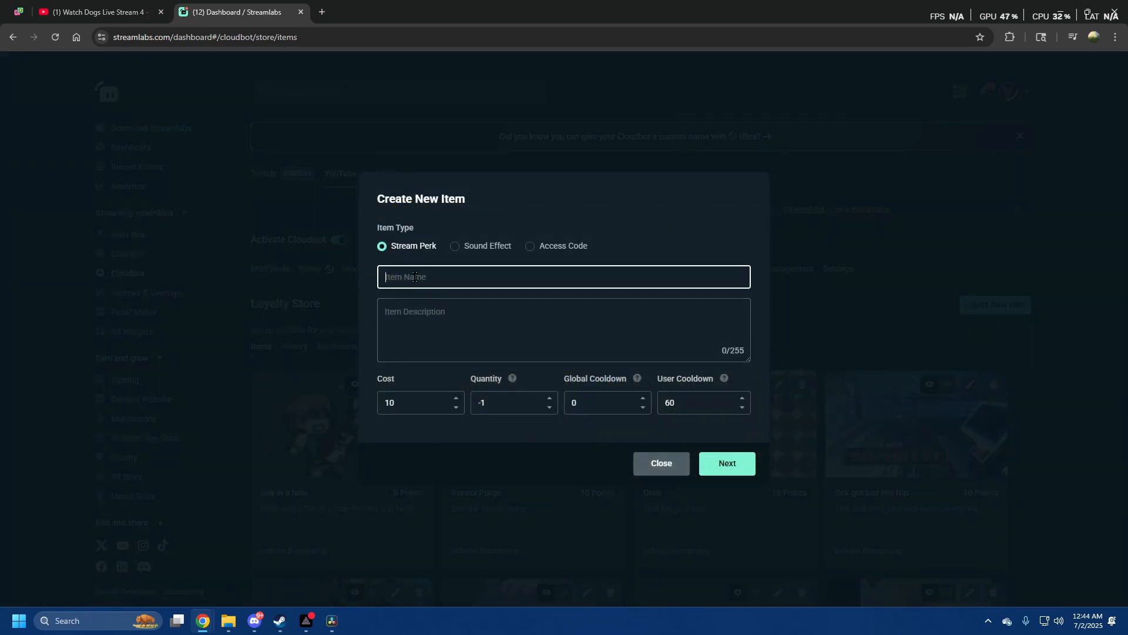
{"action": "type", "text": "Mo"}
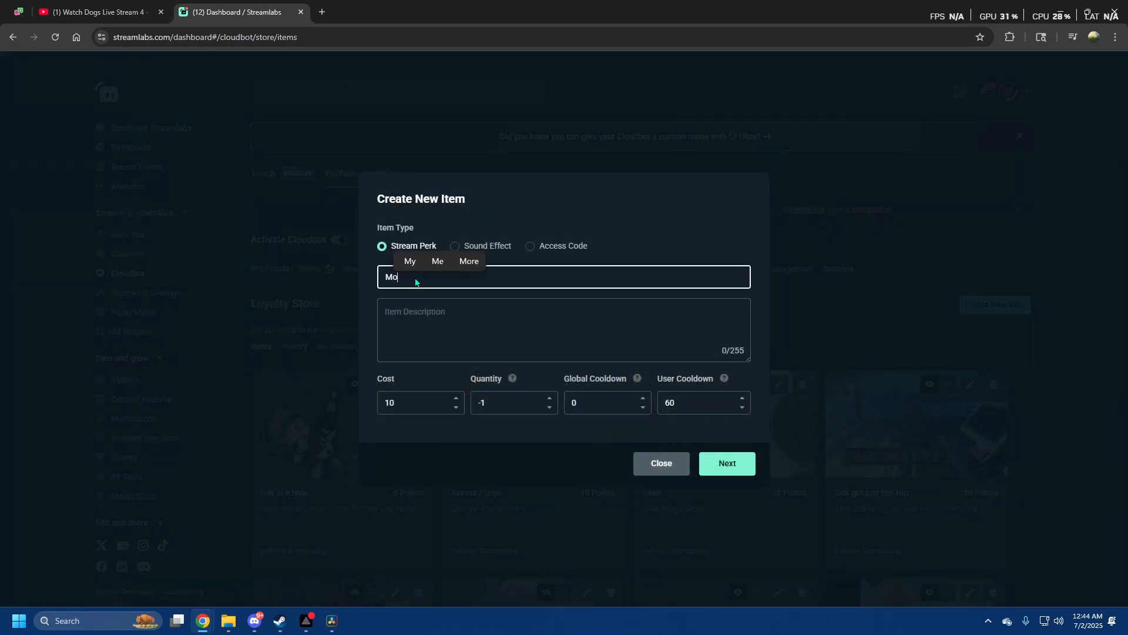
{"action": "type", "text": "ose J"}
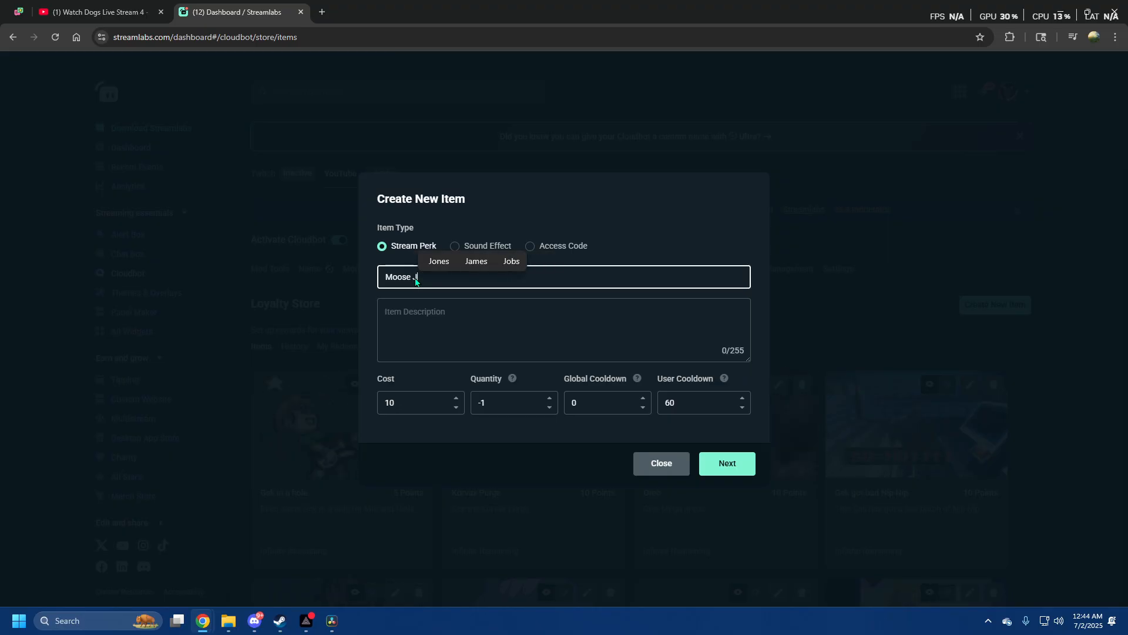
{"action": "type", "text": "okes 1"}
Enter the description 'Watch dogs Talking Moose Jokes' and continue to the Item Content step
{"action": "left_click", "coordinate": [407, 322]}
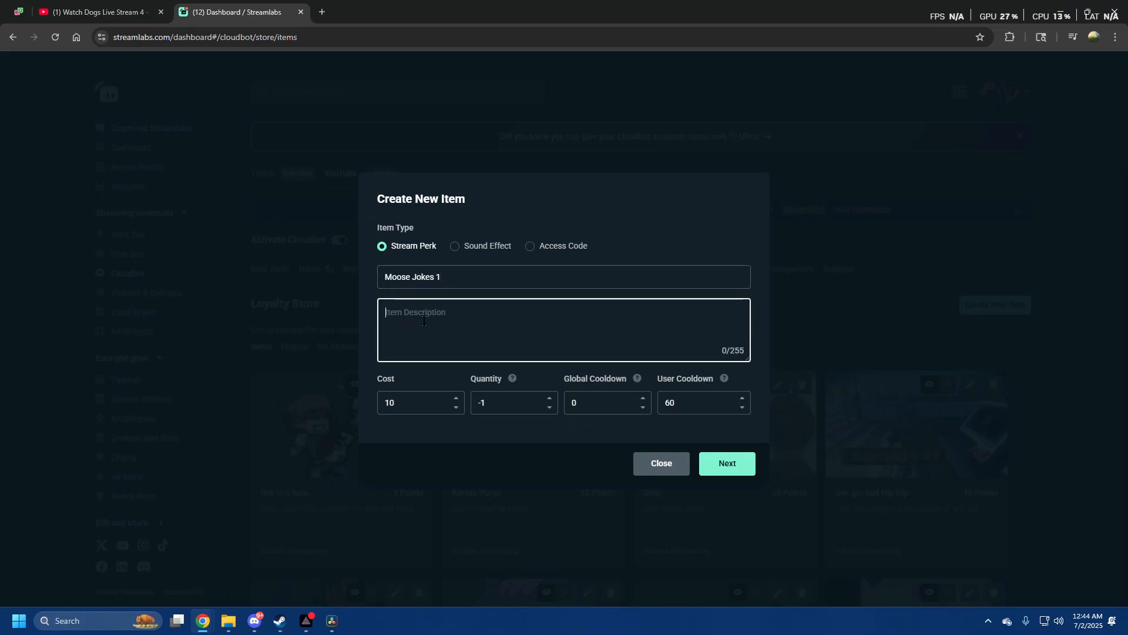
{"action": "type", "text": "Wath"}
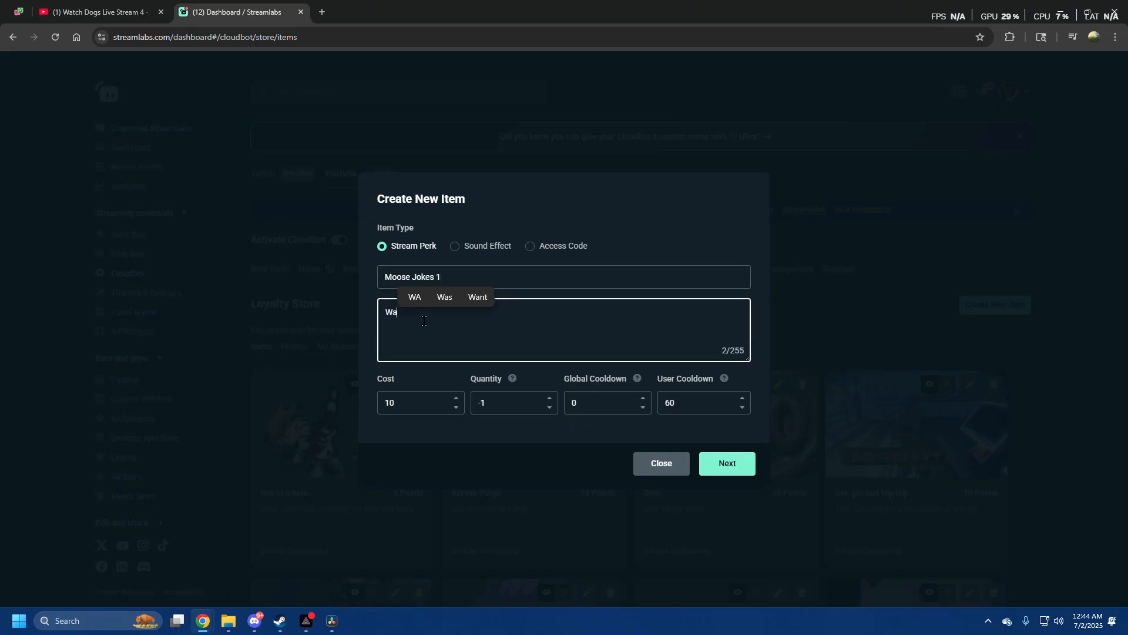
{"action": "key", "text": "BackSpace"}
{"action": "key", "text": "BackSpace"}
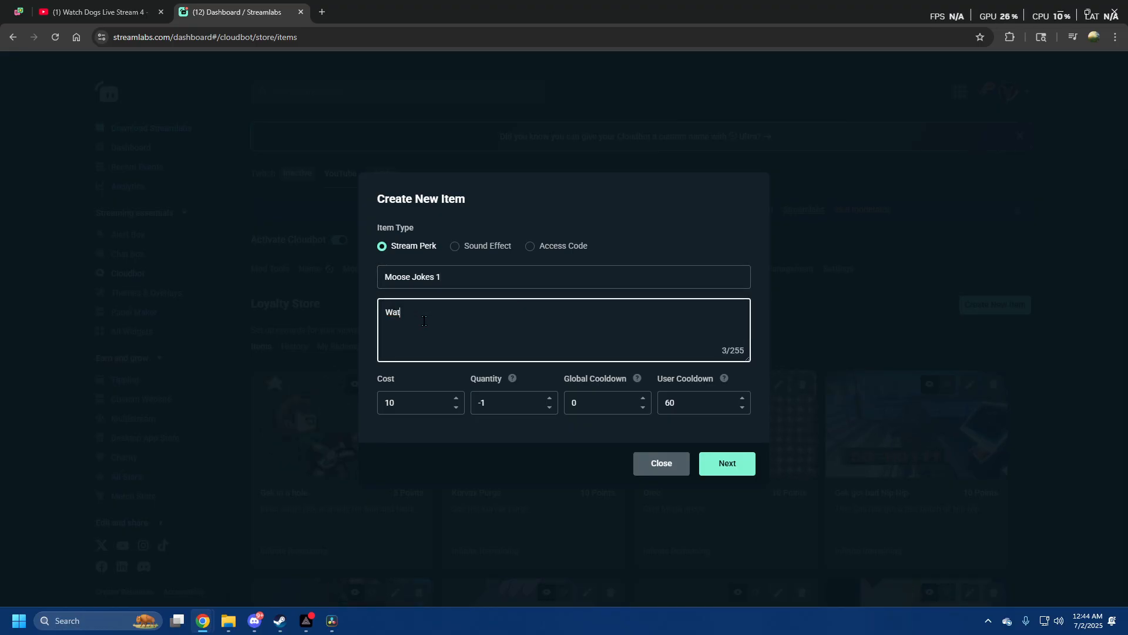
{"action": "type", "text": "tch"}
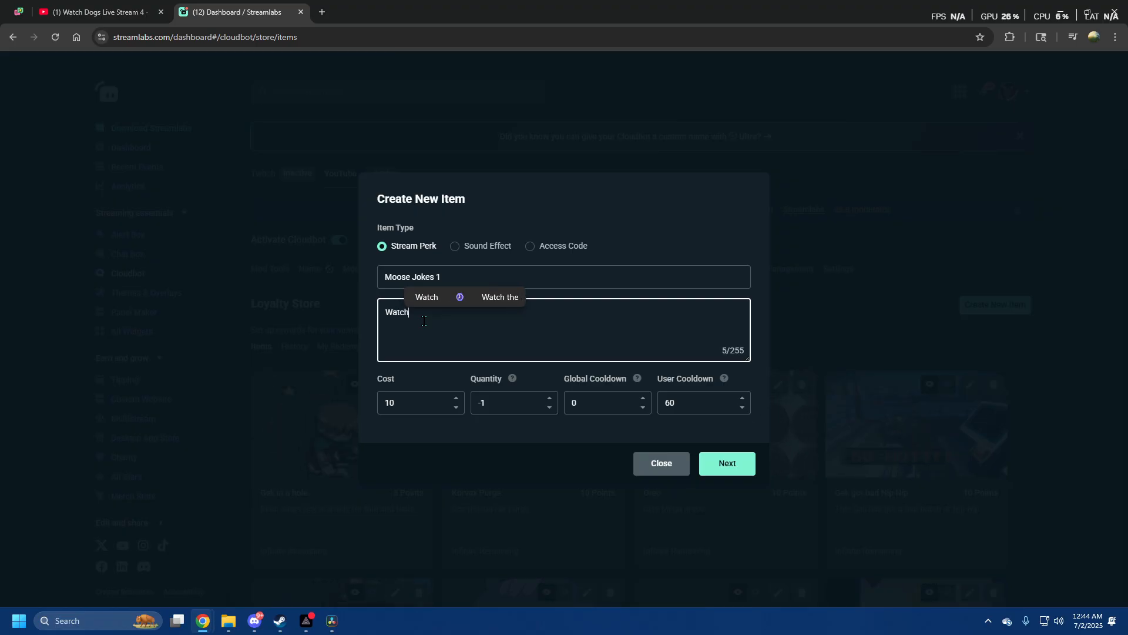
{"action": "type", "text": " do"}
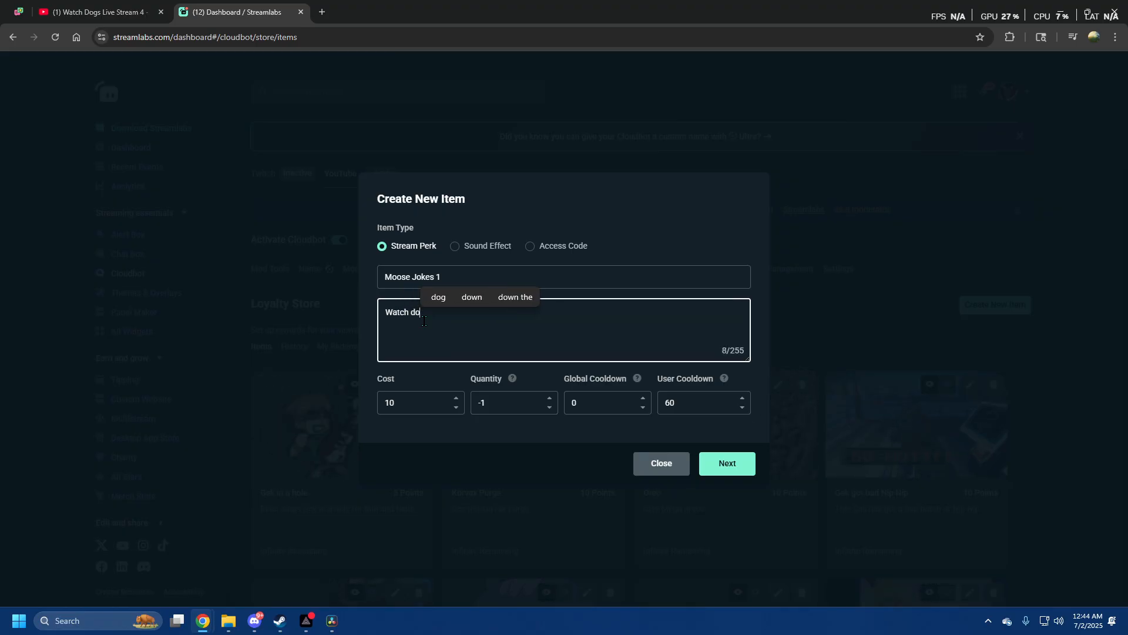
{"action": "type", "text": "gs Mo"}
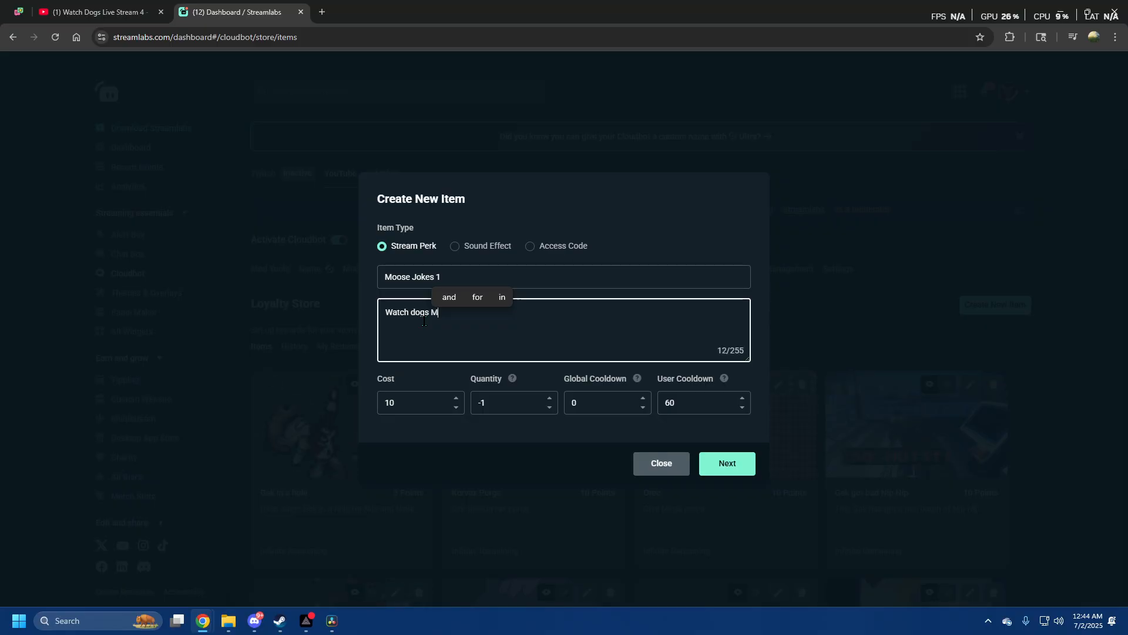
{"action": "key", "text": "BackSpace"}
{"action": "key", "text": "BackSpace"}
{"action": "type", "text": "Talkin"}
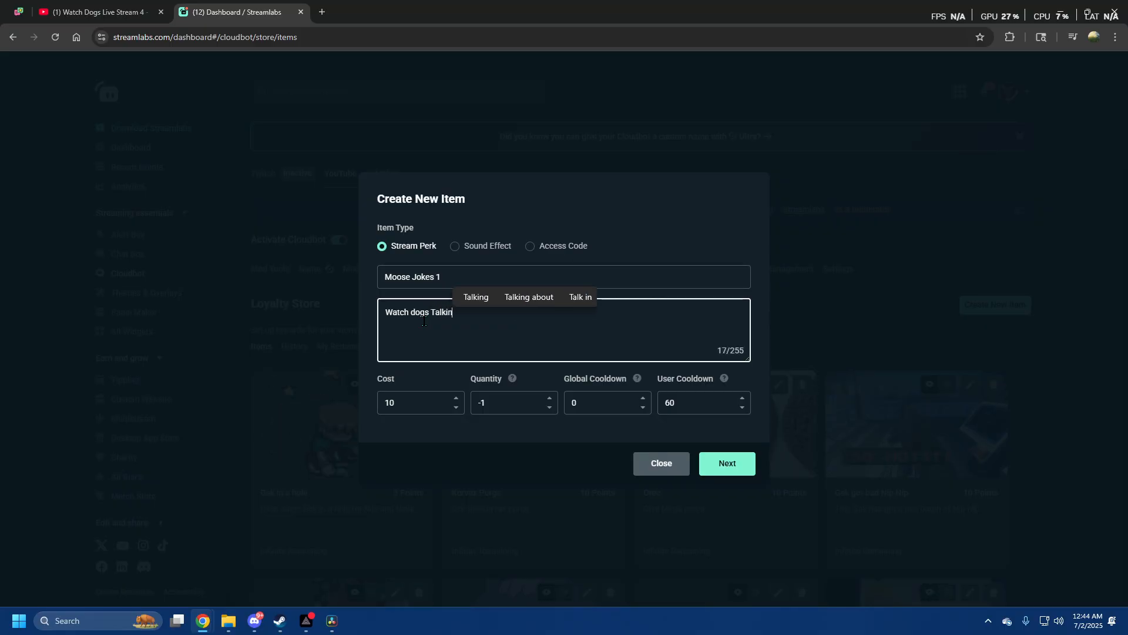
{"action": "type", "text": "g Moose"}
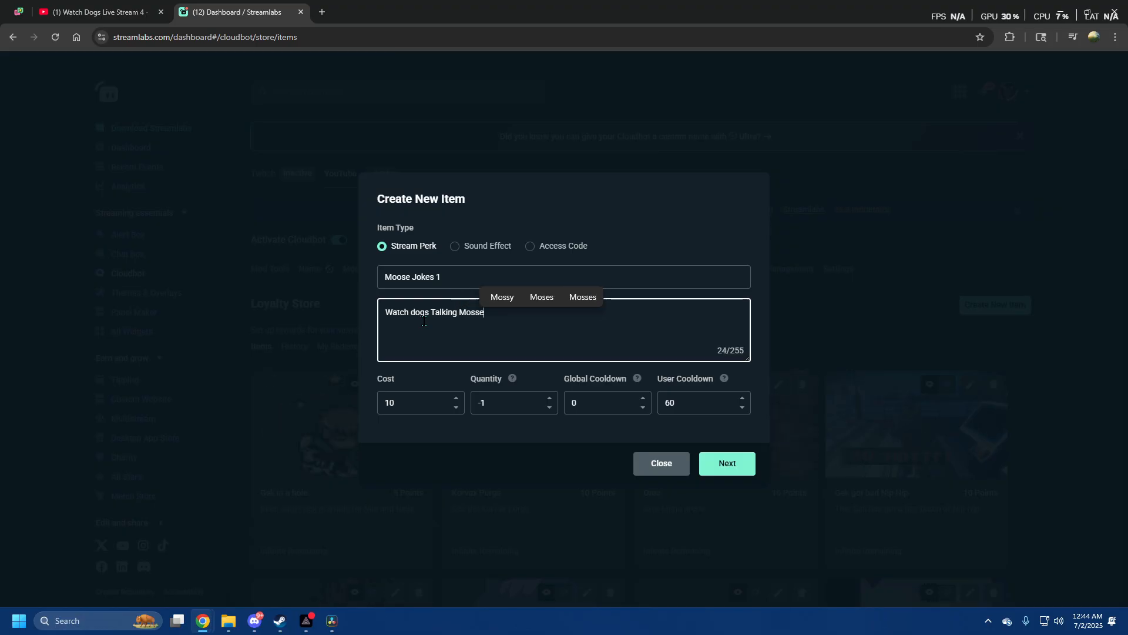
{"action": "key", "text": "BackSpace"}
{"action": "key", "text": "BackSpace"}
{"action": "key", "text": "BackSpace"}
{"action": "type", "text": "o"}
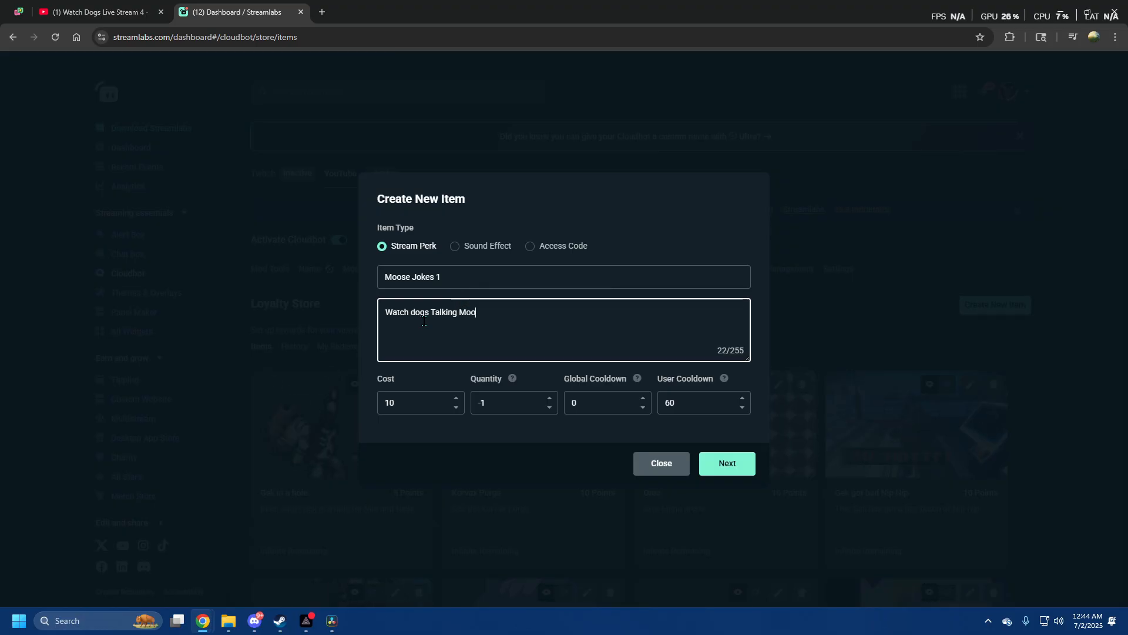
{"action": "type", "text": "se Jokes"}
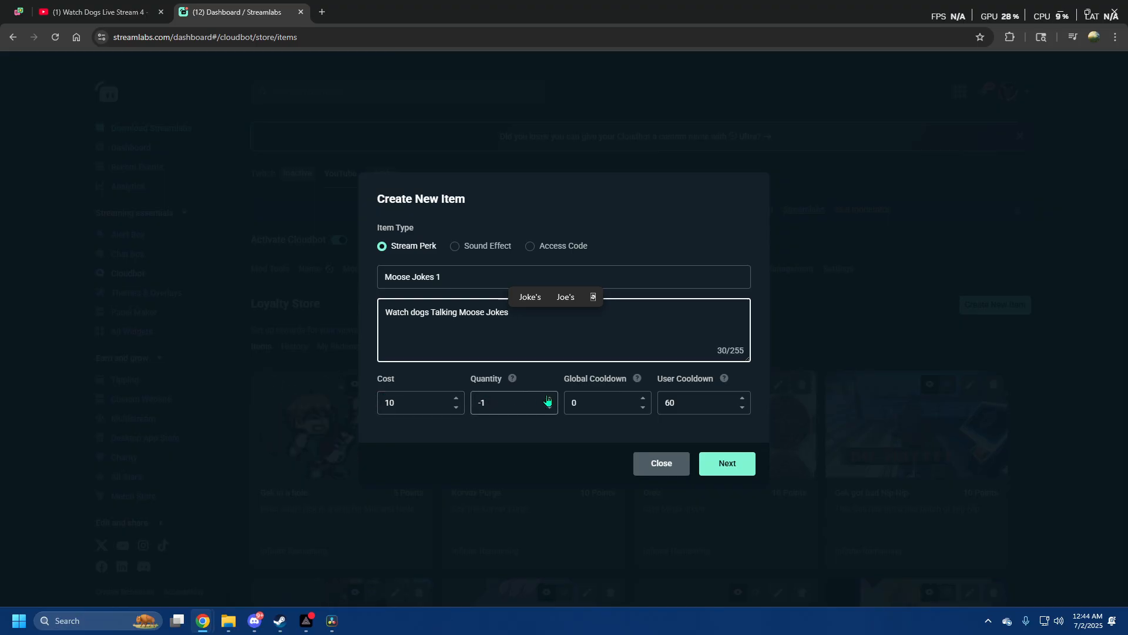
{"action": "left_click", "coordinate": [731, 464]}
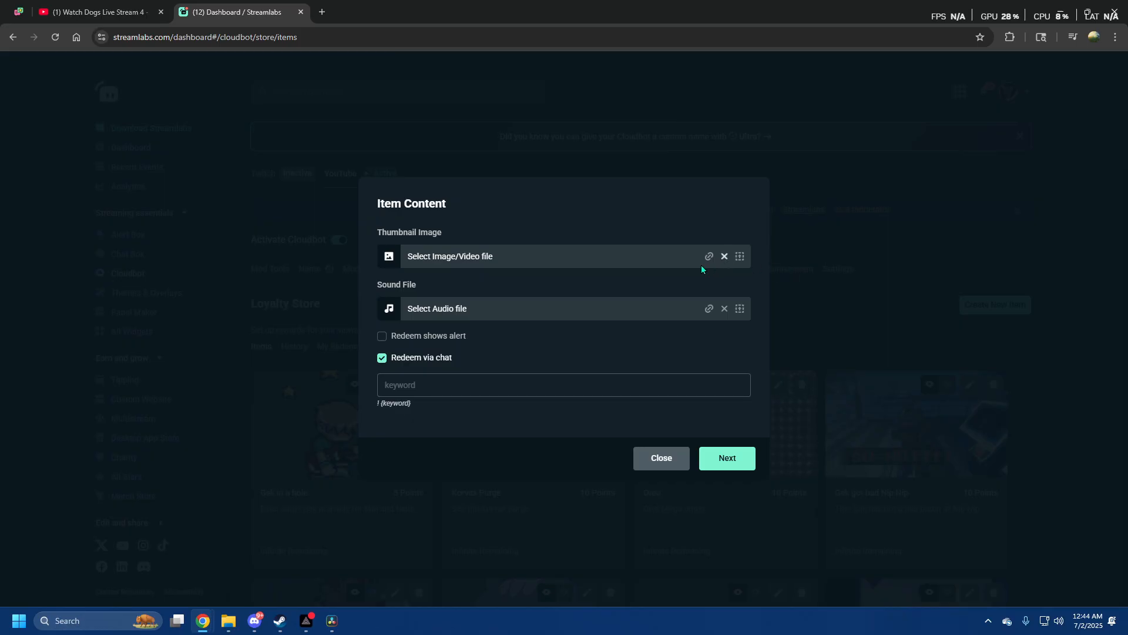
Upload Moose Jokles Vid 1 into the Media Gallery by dragging it from Sound Clips
{"action": "left_click", "coordinate": [741, 259]}
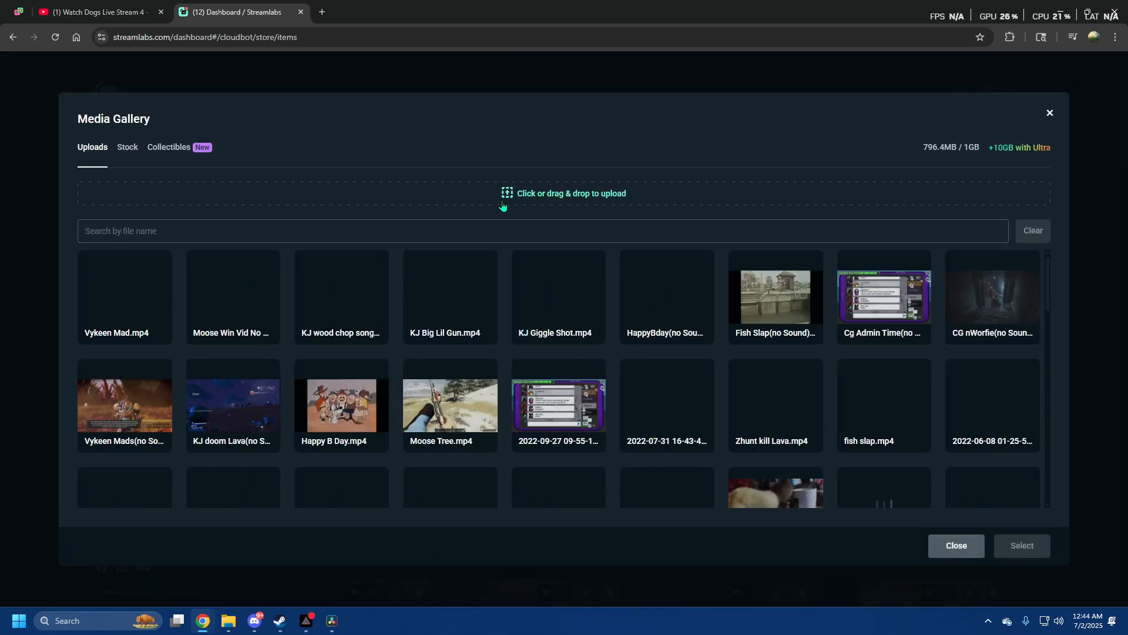
{"action": "left_click", "coordinate": [229, 621]}
{"action": "left_click_drag", "start_coordinate": [445, 74], "coordinate": [618, 59]}
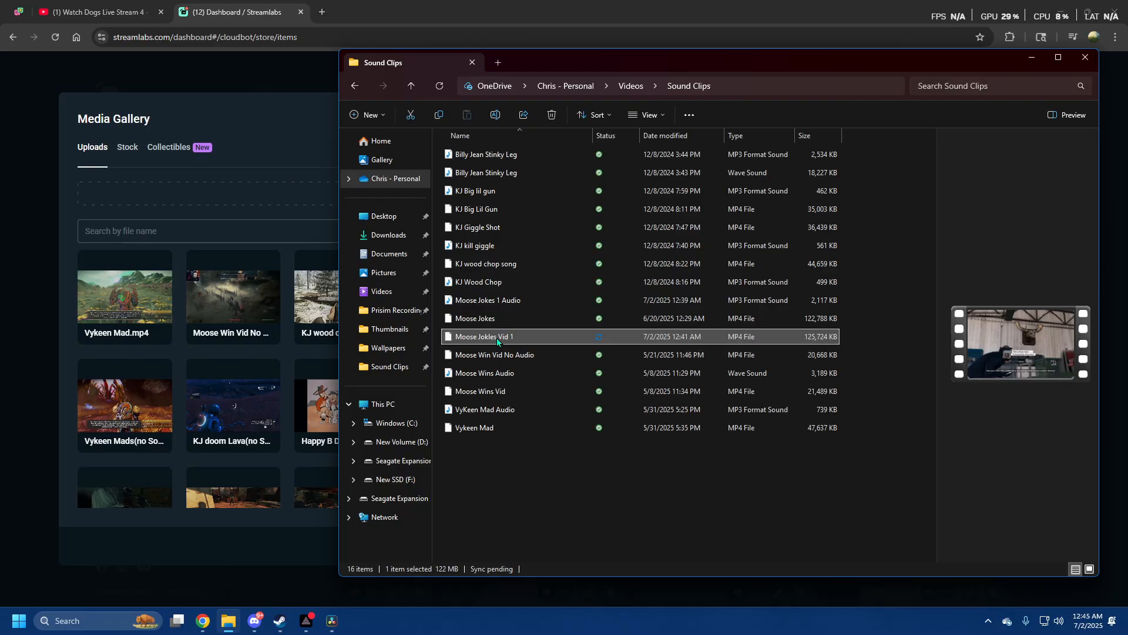
{"action": "left_click_drag", "start_coordinate": [502, 337], "coordinate": [242, 201]}
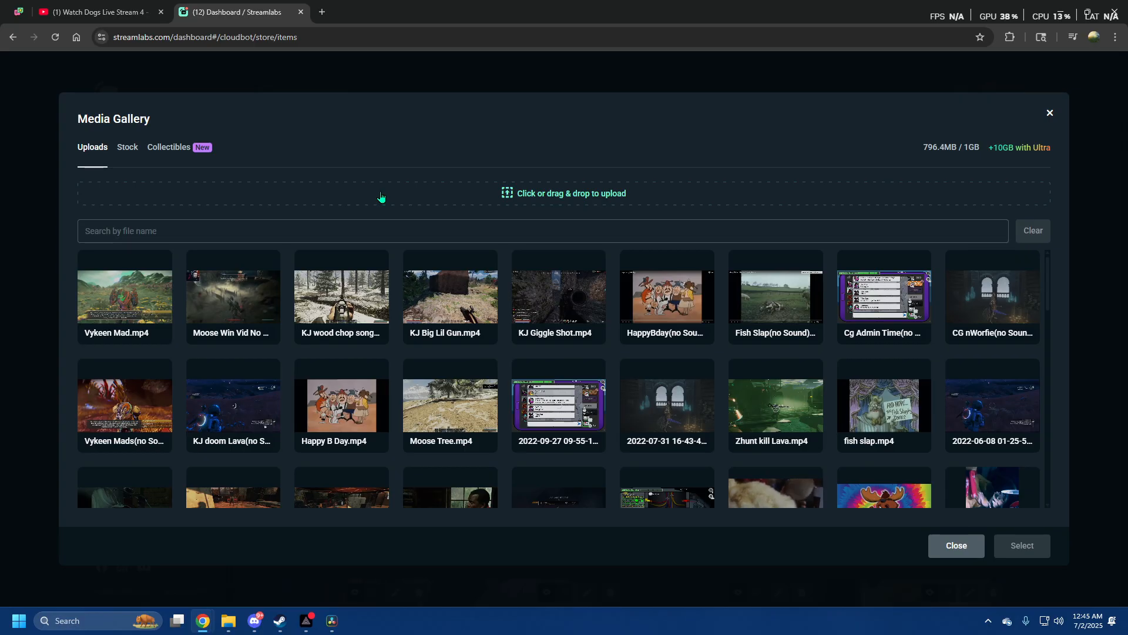
{"action": "left_click", "coordinate": [228, 620]}
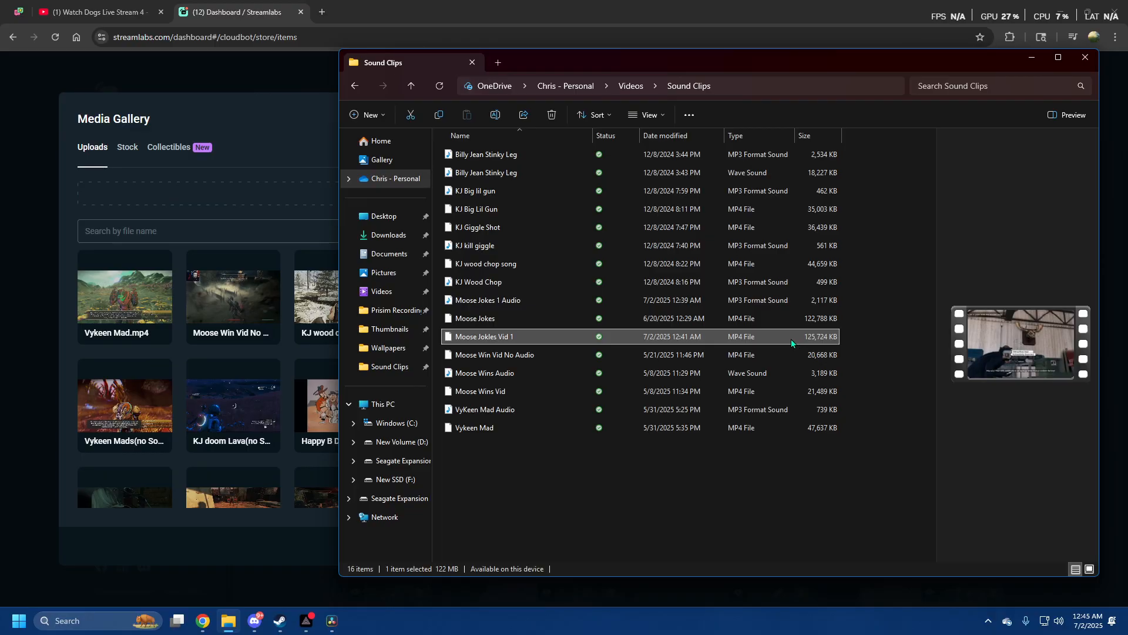
{"action": "left_click", "coordinate": [1033, 59]}
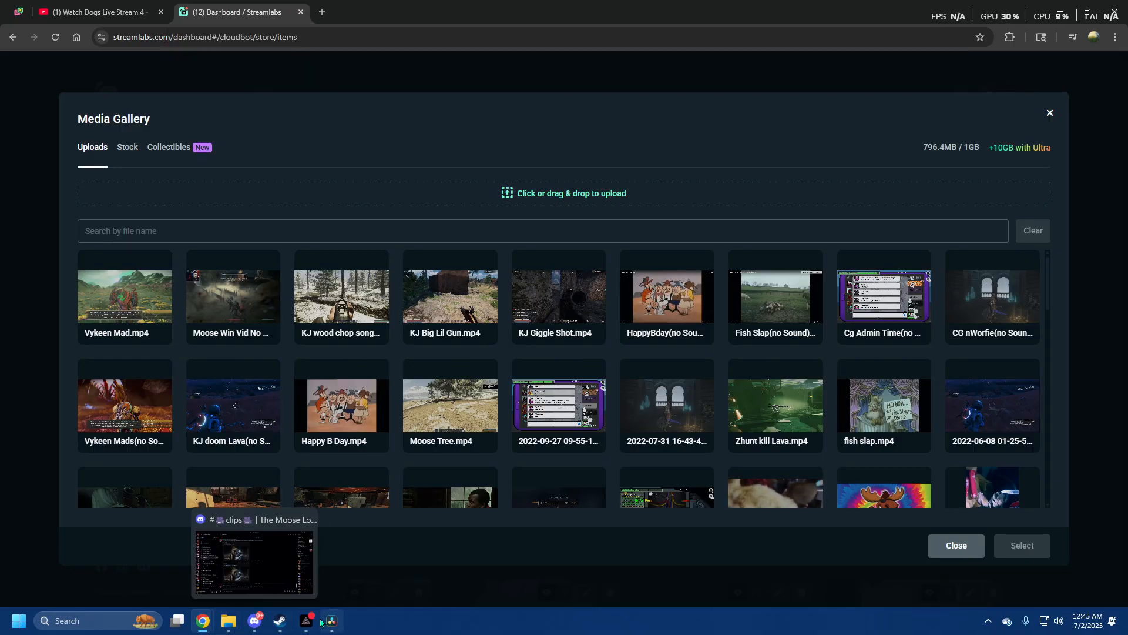
On Resolve's Deliver page, keep the timeline resolution and clear the finished Timeline 1 job
{"action": "left_click", "coordinate": [340, 622]}
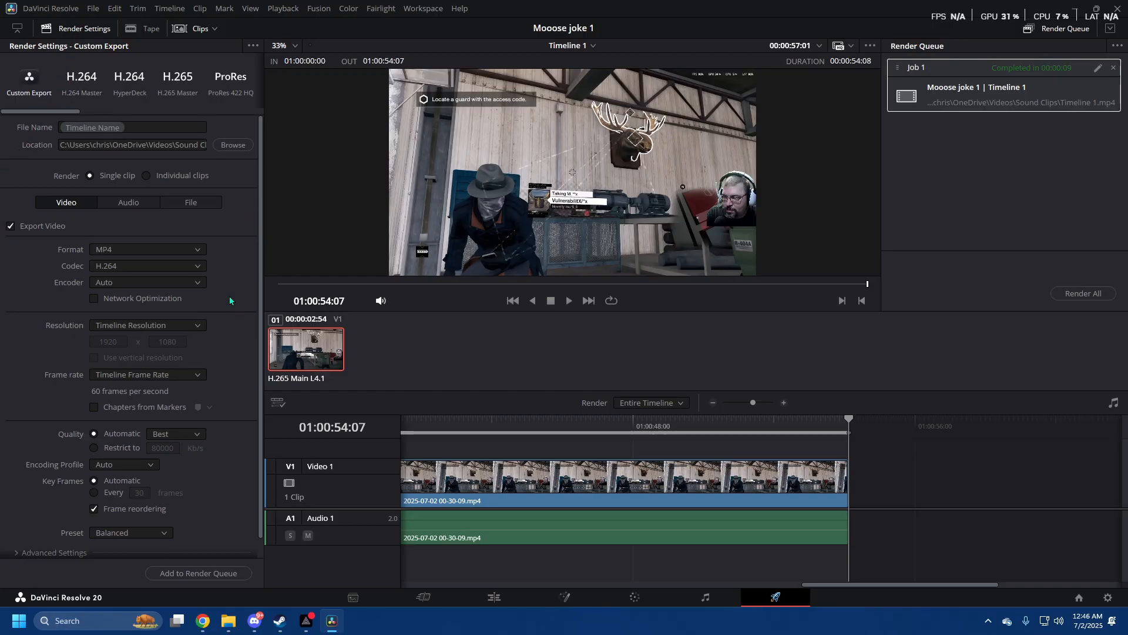
{"action": "scroll", "coordinate": [223, 294], "scroll_direction": "down", "scroll_amount": 1}
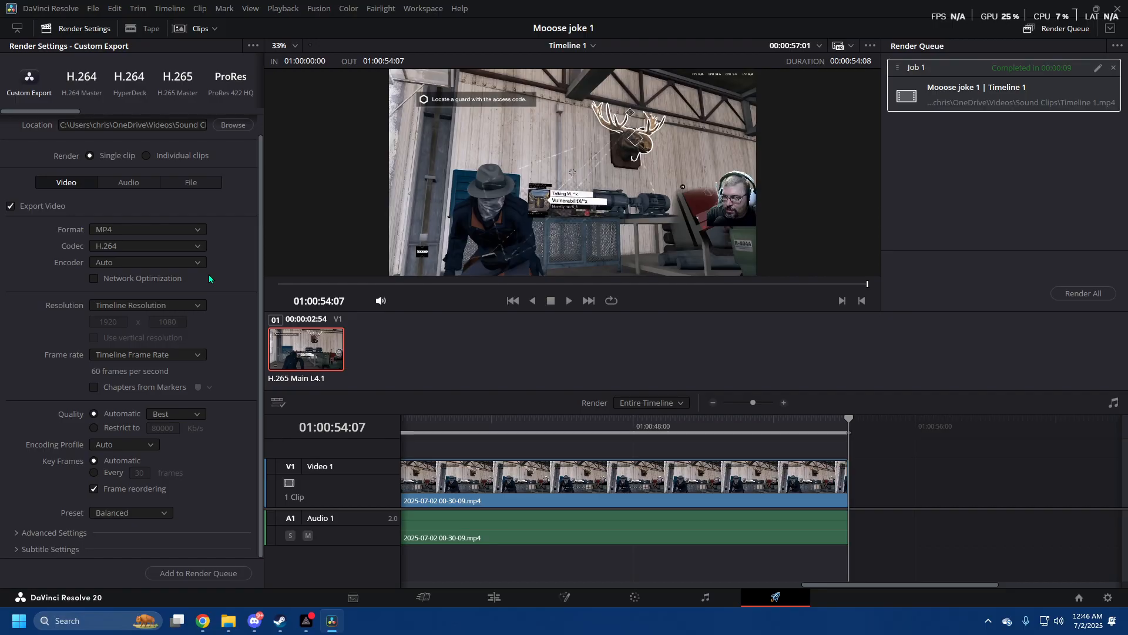
{"action": "left_click", "coordinate": [202, 304]}
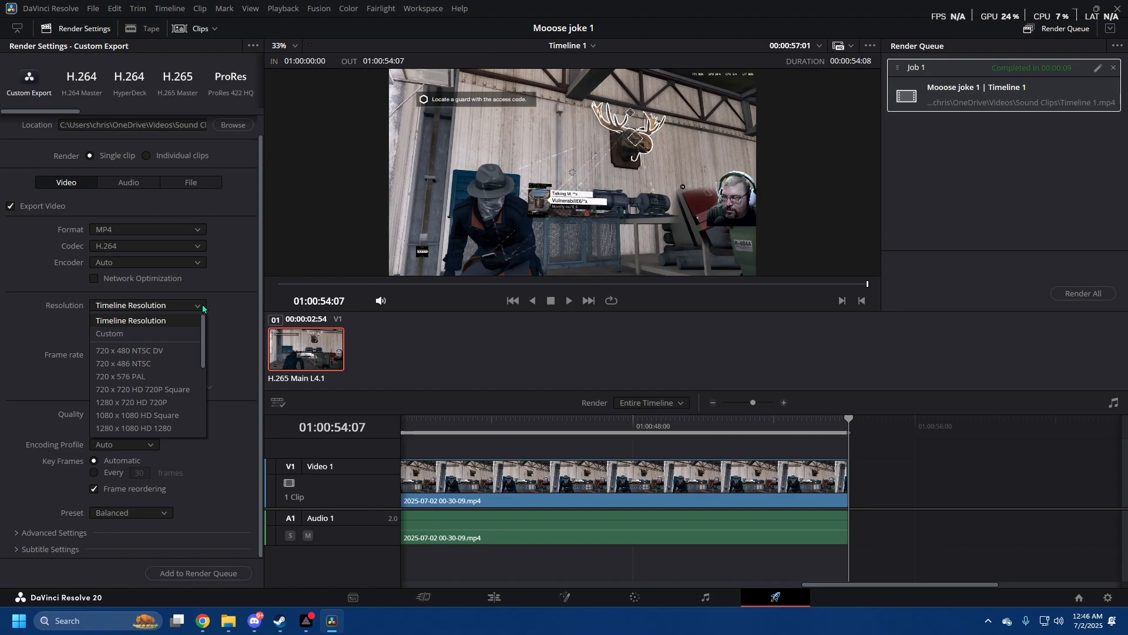
{"action": "left_click", "coordinate": [202, 305]}
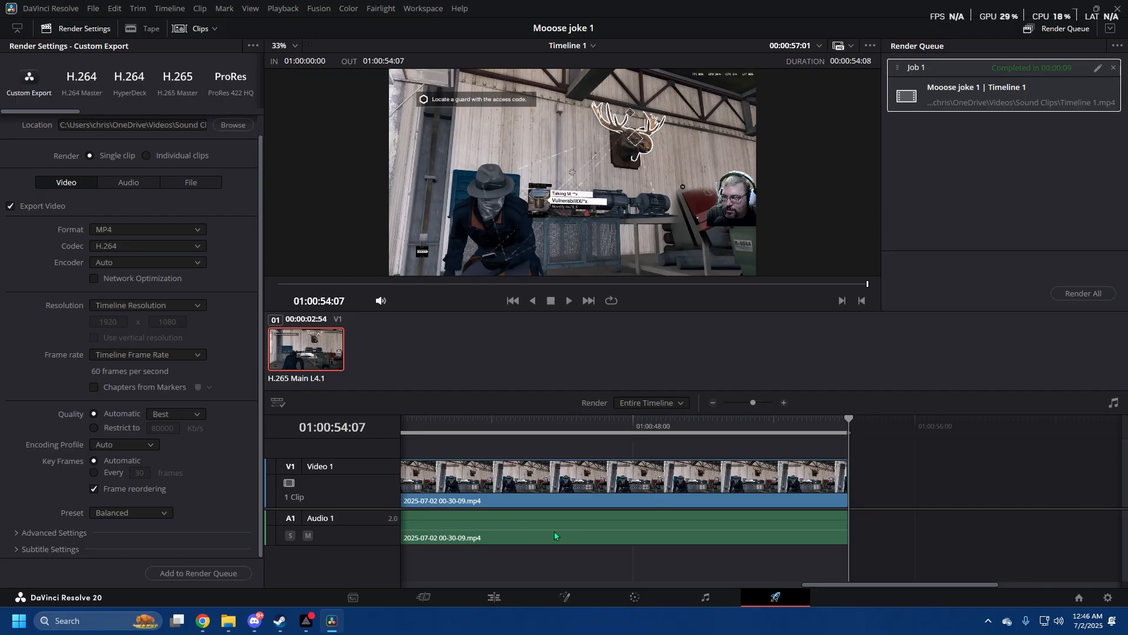
{"action": "left_click", "coordinate": [1113, 69]}
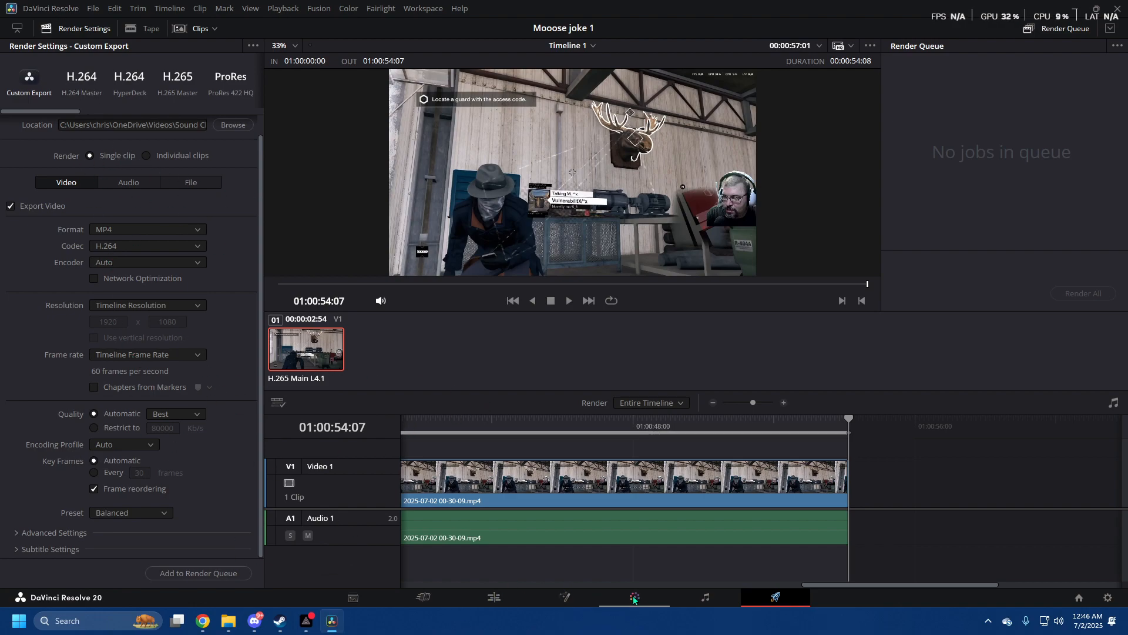
Trim the Timeline 1 clip on the Edit page to 7 seconds 12 frames, then return to Deliver
{"action": "left_click", "coordinate": [493, 598]}
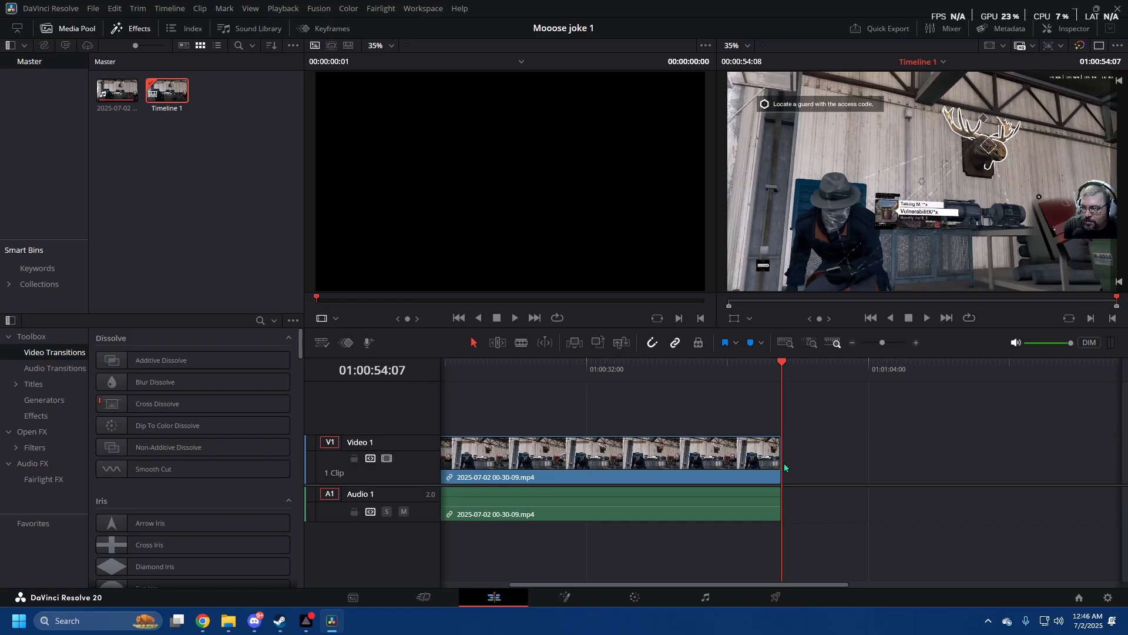
{"action": "left_click_drag", "start_coordinate": [777, 451], "coordinate": [504, 470]}
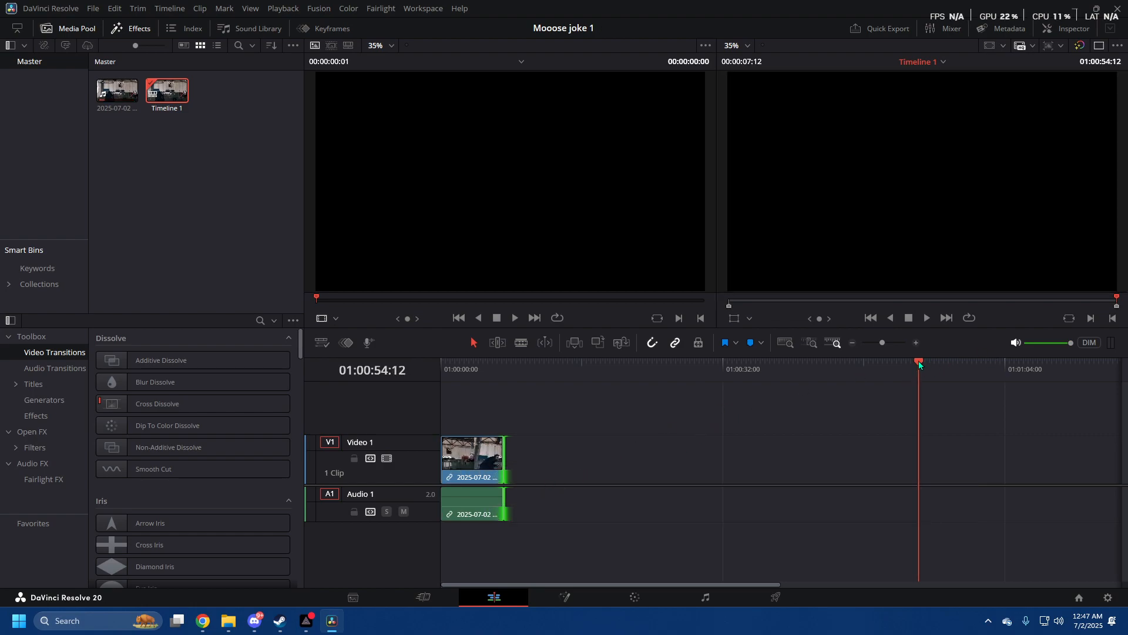
{"action": "key", "text": "Home"}
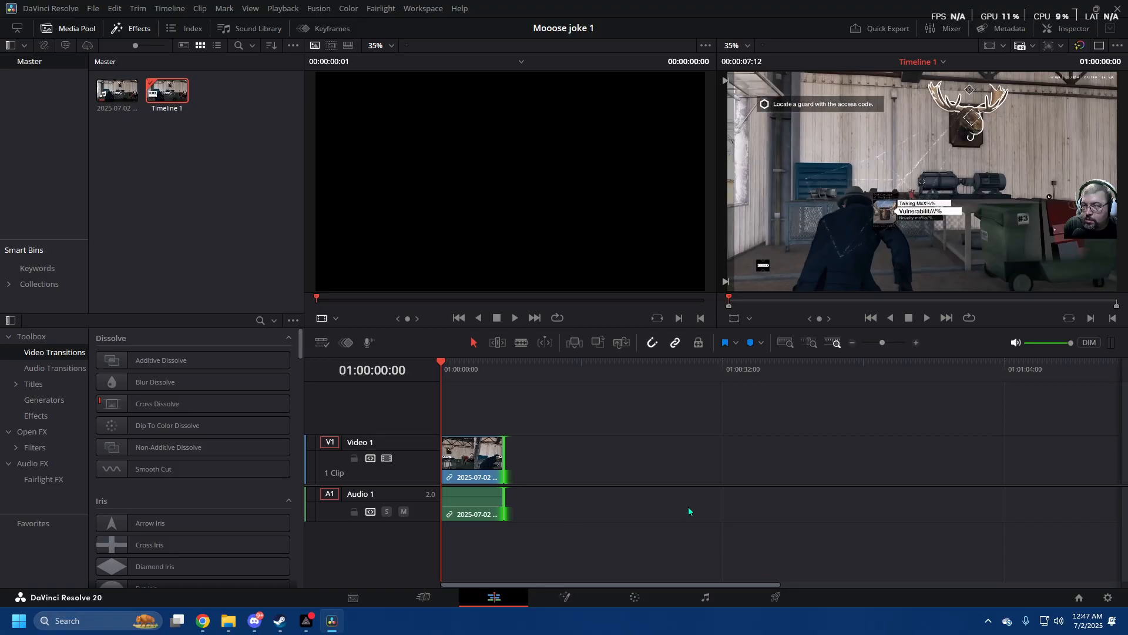
{"action": "left_click", "coordinate": [640, 461]}
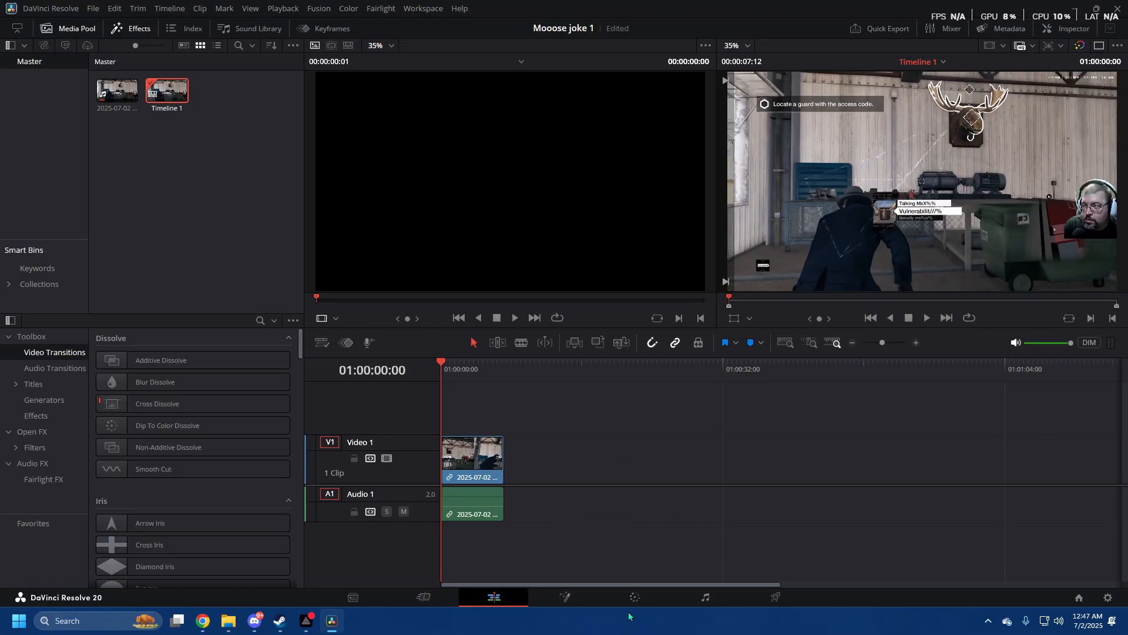
{"action": "left_click", "coordinate": [776, 597]}
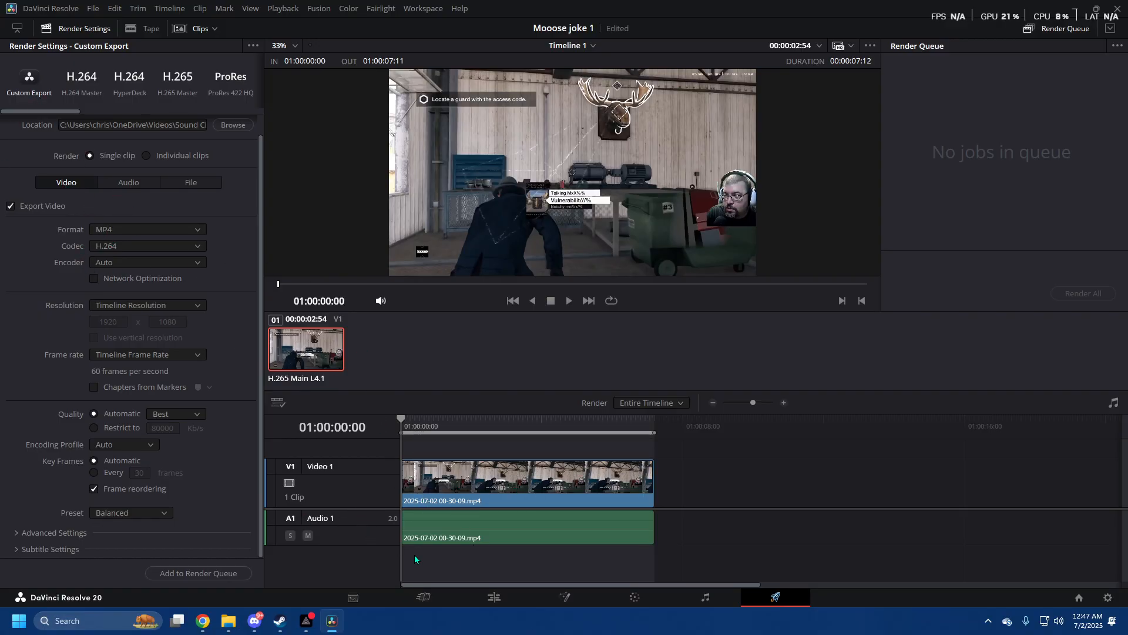
Name the render output file 'Moose Jokes 1'
{"action": "scroll", "coordinate": [219, 231], "scroll_direction": "up", "scroll_amount": 1}
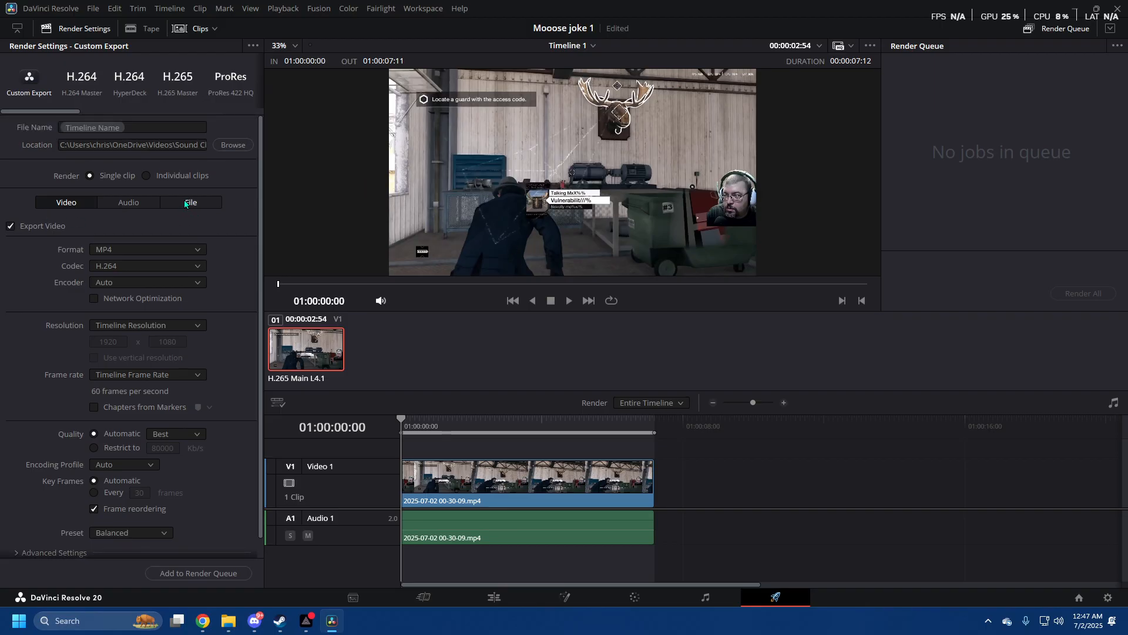
{"action": "left_click", "coordinate": [147, 124]}
{"action": "key", "text": "BackSpace"}
{"action": "type", "text": "Moose"}
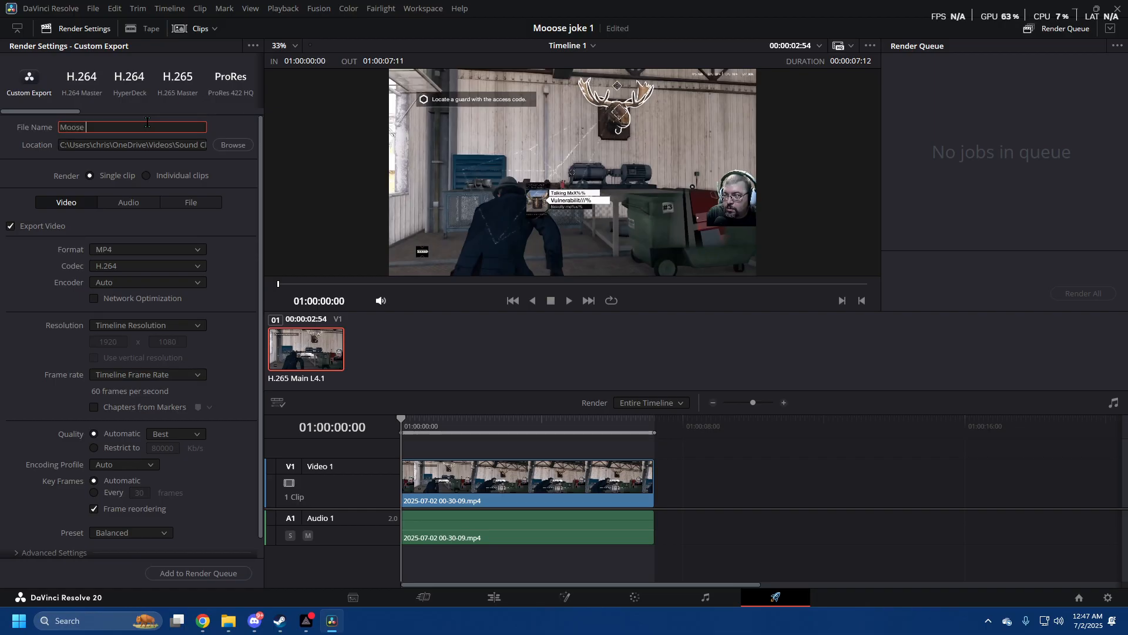
{"action": "type", "text": " Jokes 1 Shot"}
Queue and render the timeline, then locate 'Moose Jokes 1 Shot.mp4' in the Sound Clips folder
{"action": "left_click", "coordinate": [219, 574]}
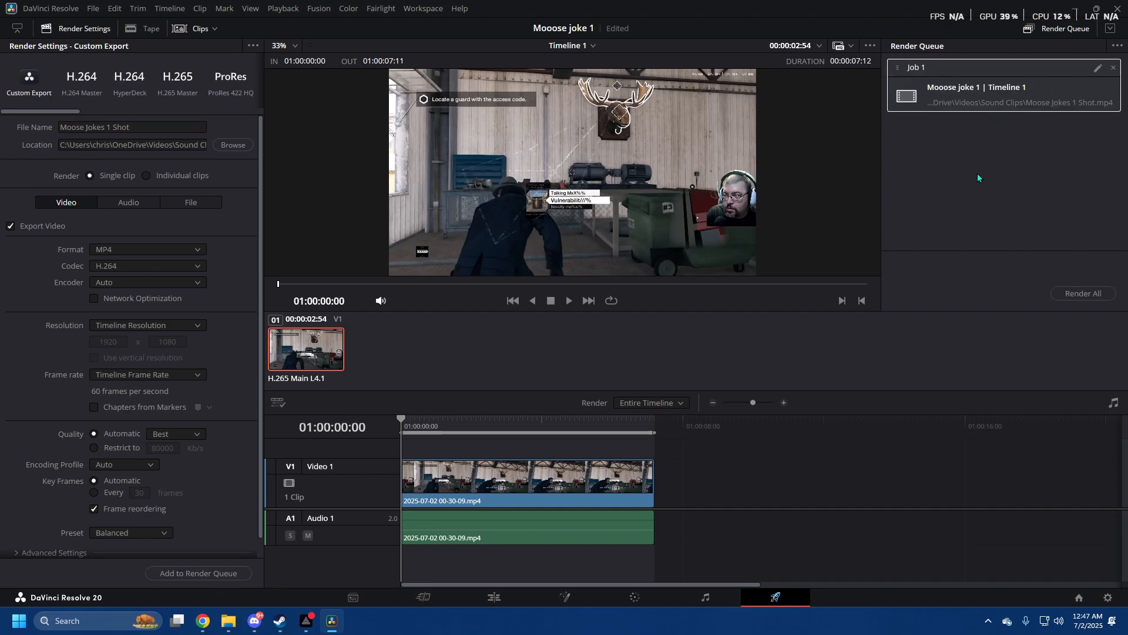
{"action": "left_click", "coordinate": [1081, 294]}
{"action": "left_click", "coordinate": [229, 621]}
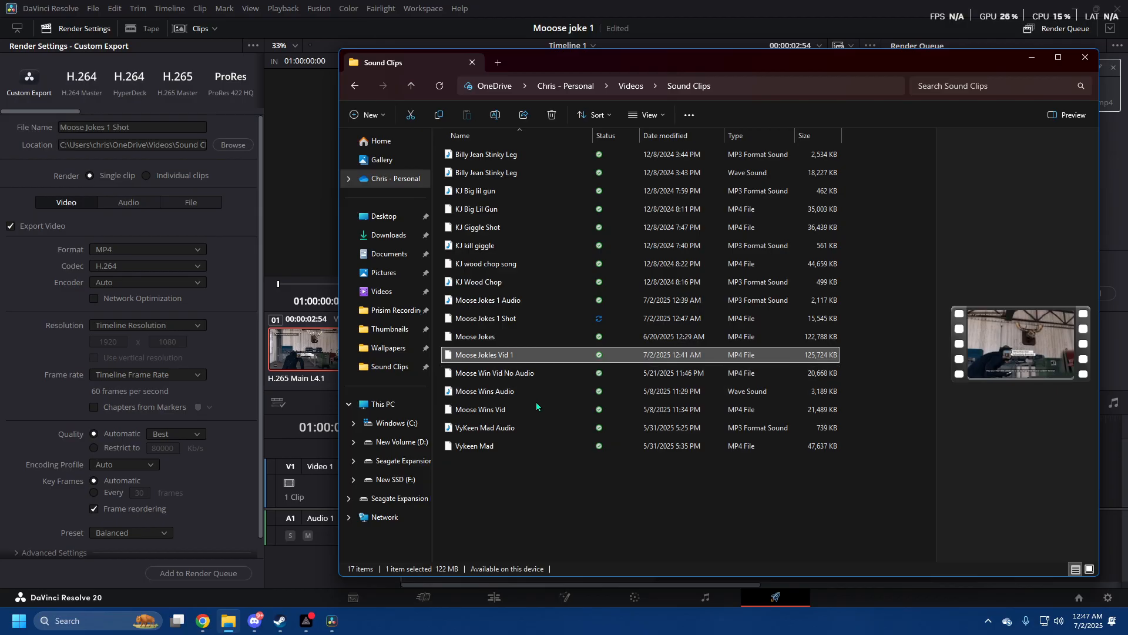
{"action": "left_click", "coordinate": [527, 319]}
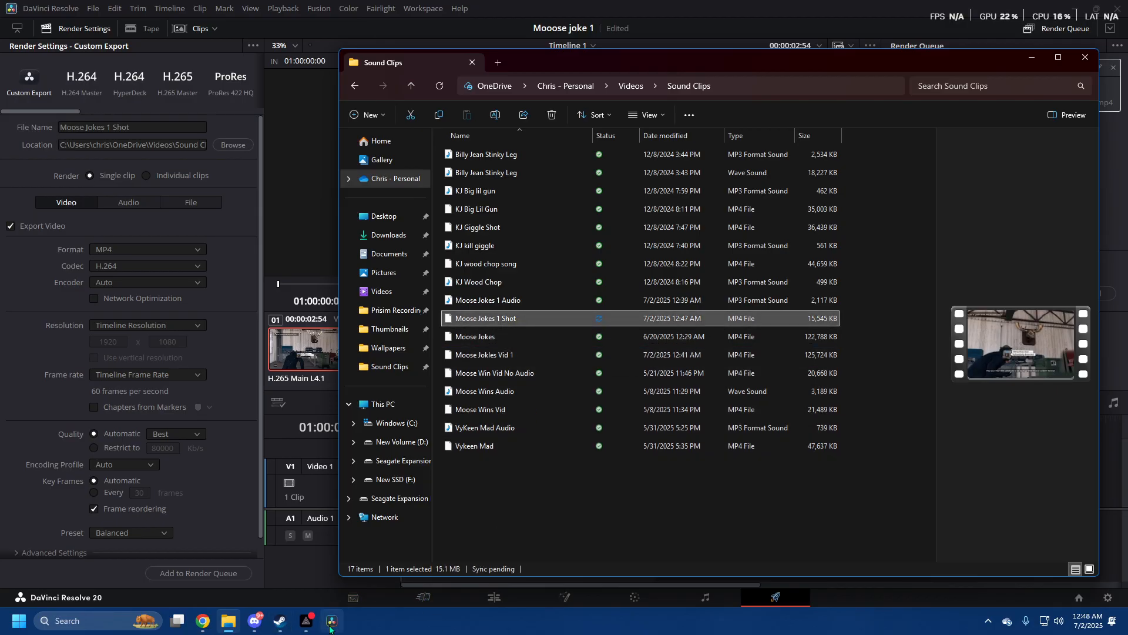
Upload 'Moose Jokes 1 Shot' into the Streamlabs Media Gallery and select it as the thumbnail
{"action": "mouse_move", "coordinate": [203, 624]}
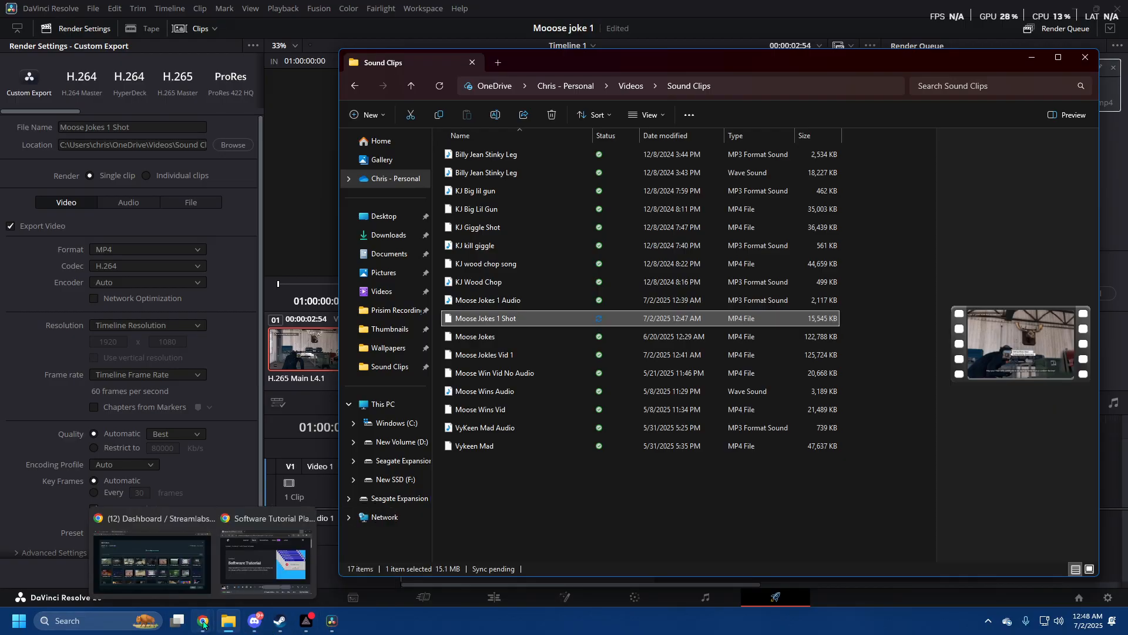
{"action": "left_click", "coordinate": [130, 575]}
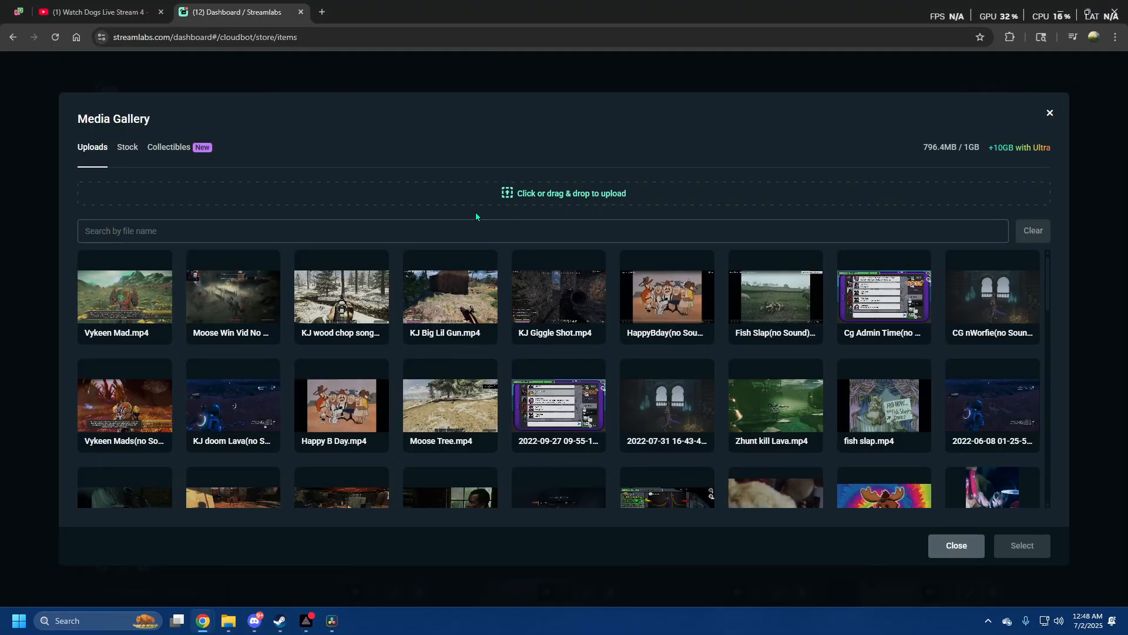
{"action": "left_click", "coordinate": [228, 620]}
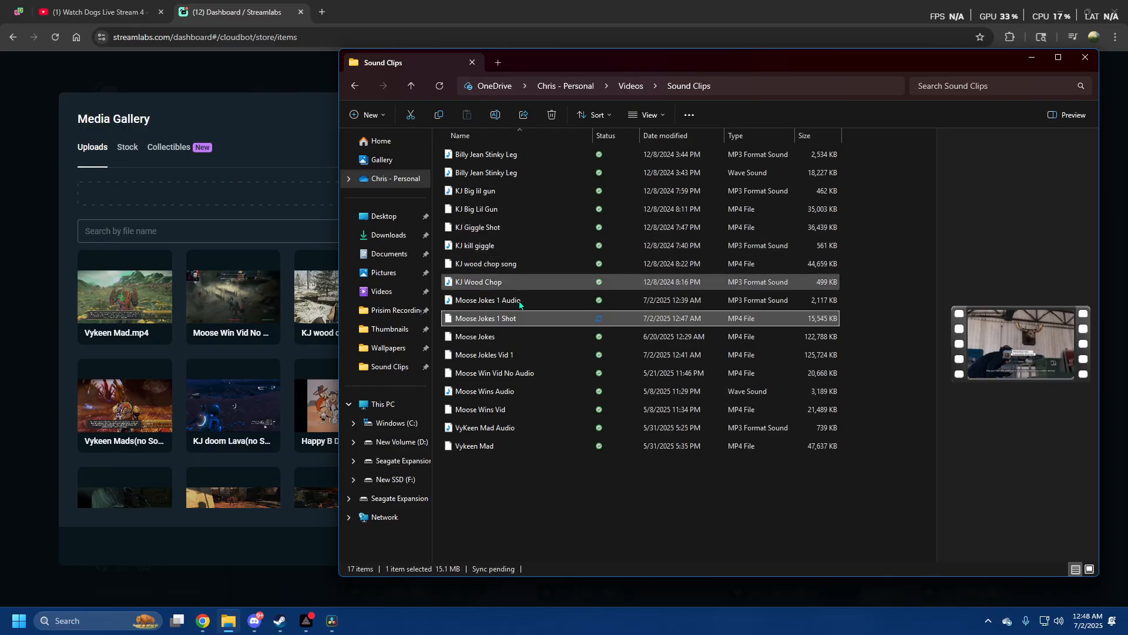
{"action": "left_click_drag", "start_coordinate": [509, 321], "coordinate": [241, 194]}
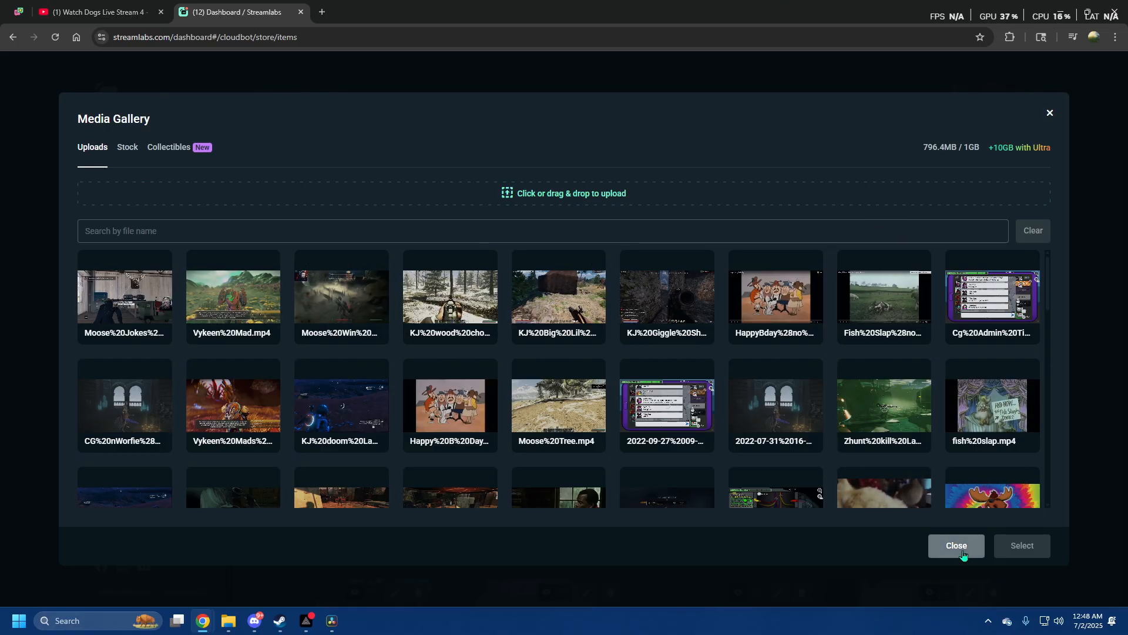
{"action": "left_click", "coordinate": [124, 296]}
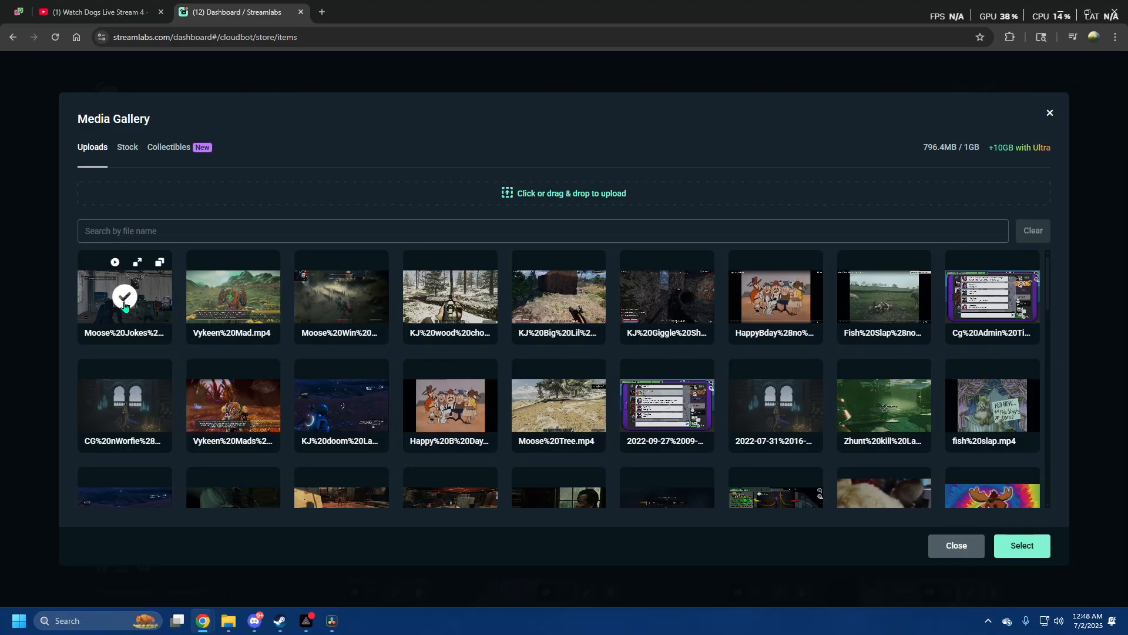
{"action": "left_click", "coordinate": [1016, 547]}
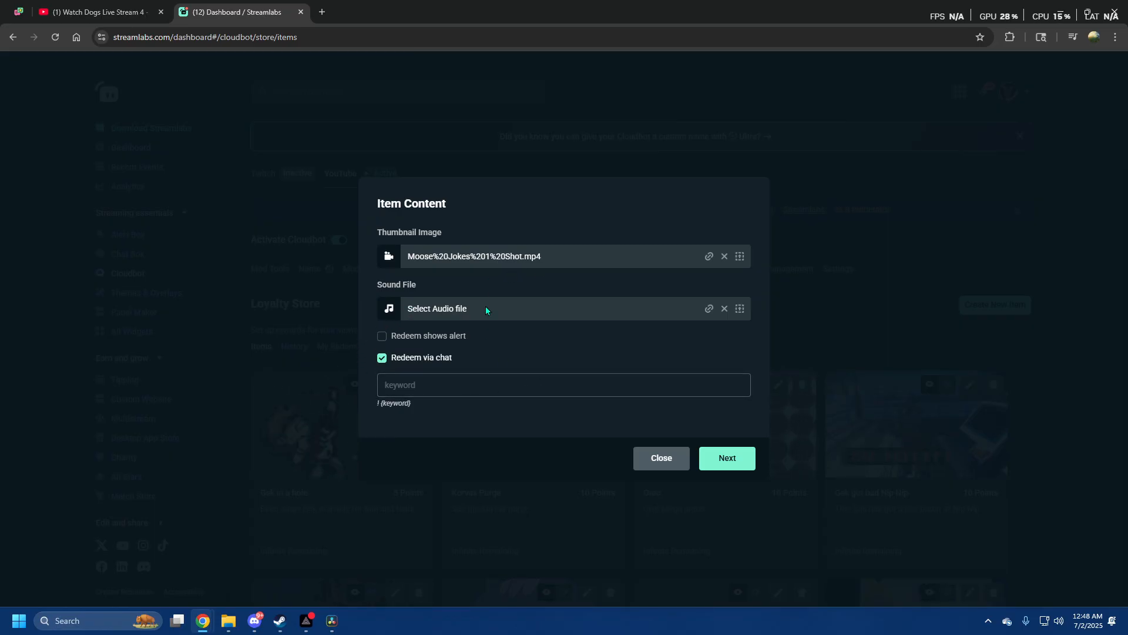
Drag 'Moose Jokes 1 Audio' from Sound Clips into the Sound File gallery and pick its tile
{"action": "left_click", "coordinate": [740, 309]}
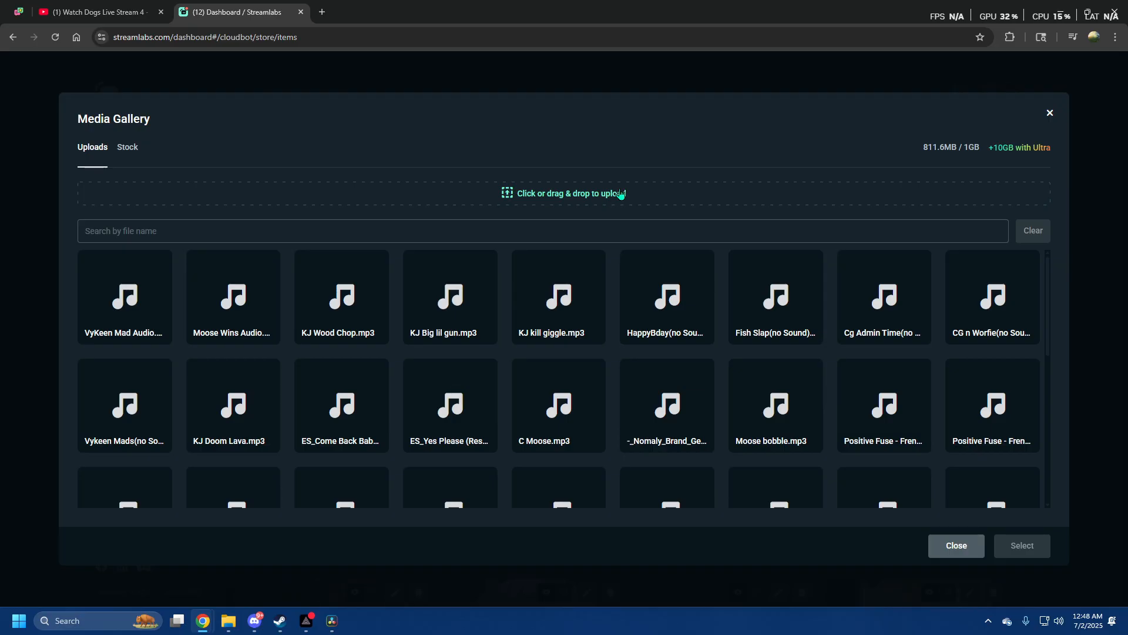
{"action": "left_click", "coordinate": [228, 621]}
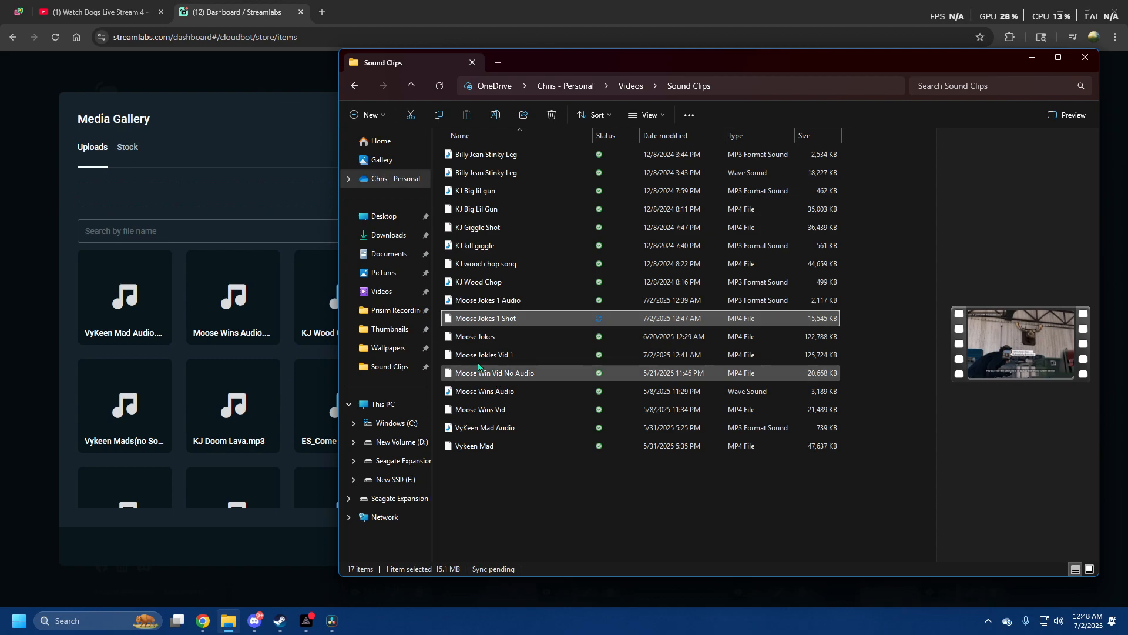
{"action": "left_click_drag", "start_coordinate": [508, 303], "coordinate": [221, 202]}
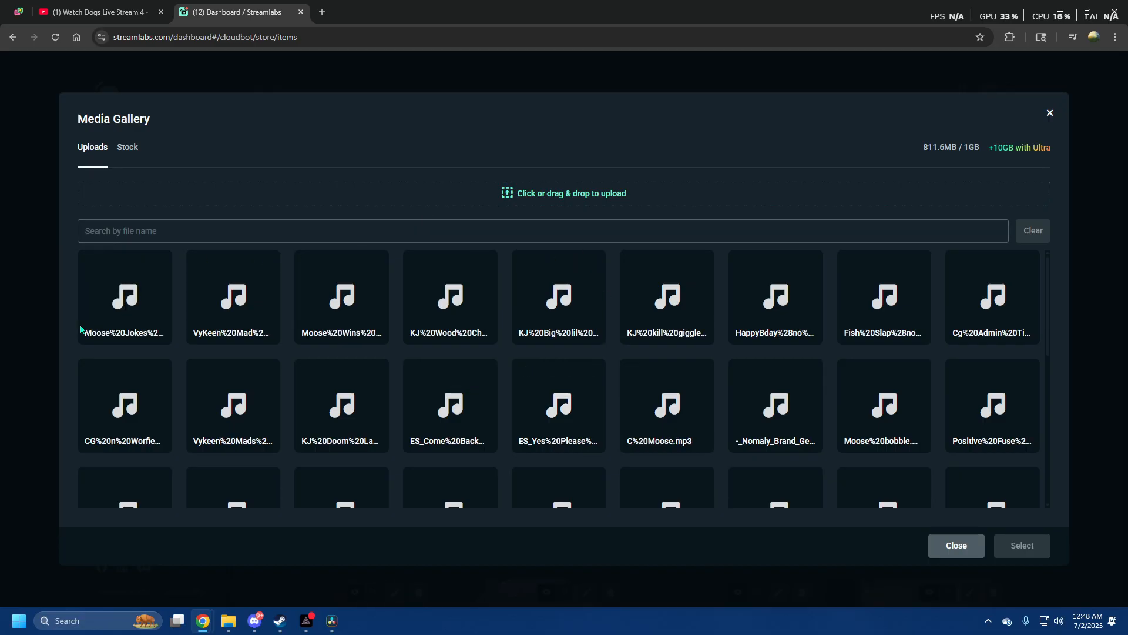
{"action": "left_click", "coordinate": [149, 304]}
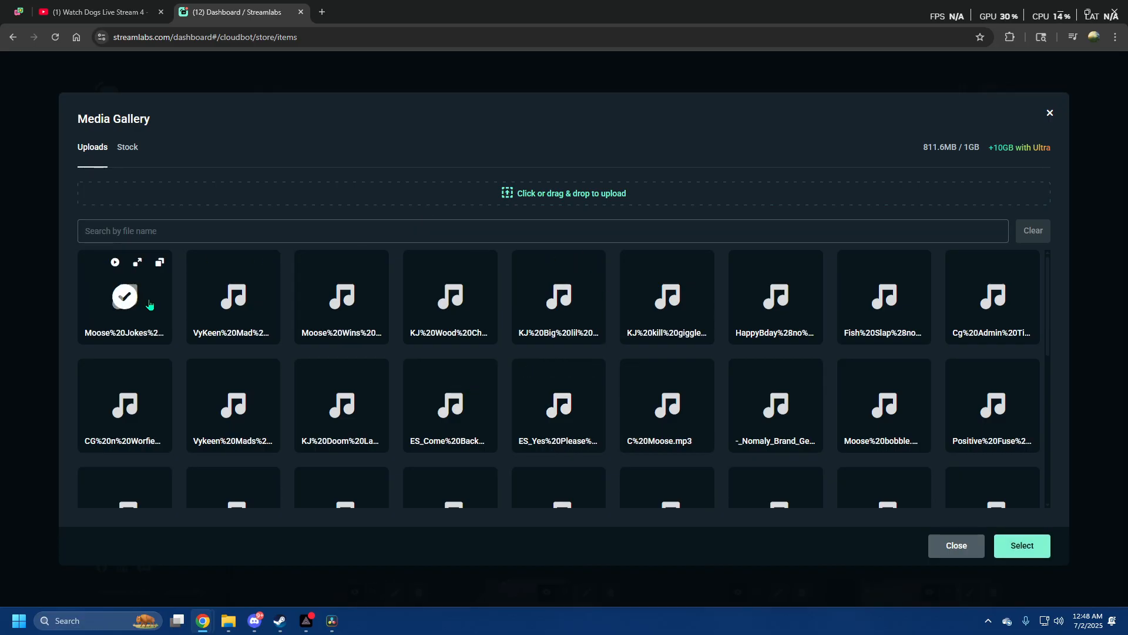
{"action": "mouse_move", "coordinate": [137, 298]}
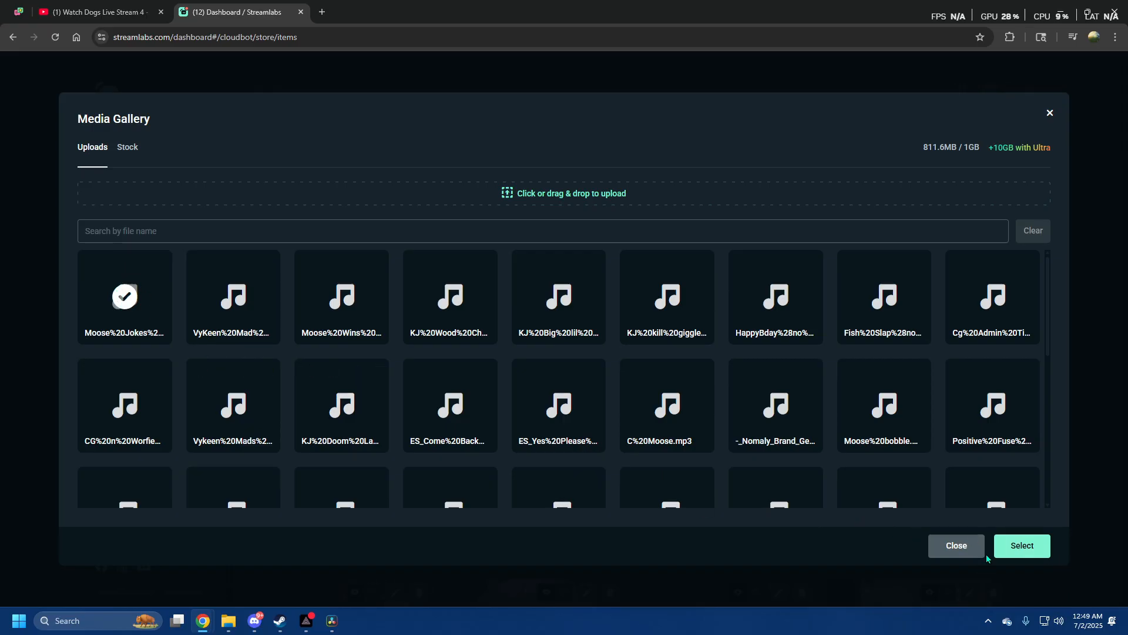
Confirm the Moose Jokes 1 Audio sound, enable the redeem alert, set keyword 'mtj', and continue
{"action": "left_click", "coordinate": [1012, 551]}
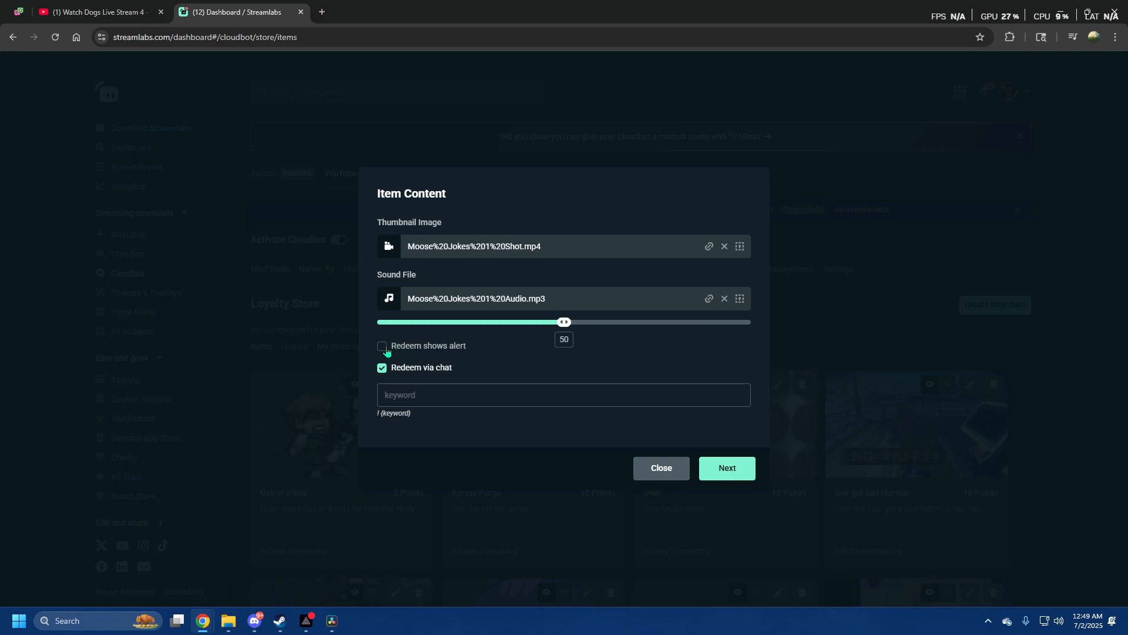
{"action": "left_click", "coordinate": [383, 347]}
{"action": "left_click", "coordinate": [420, 397]}
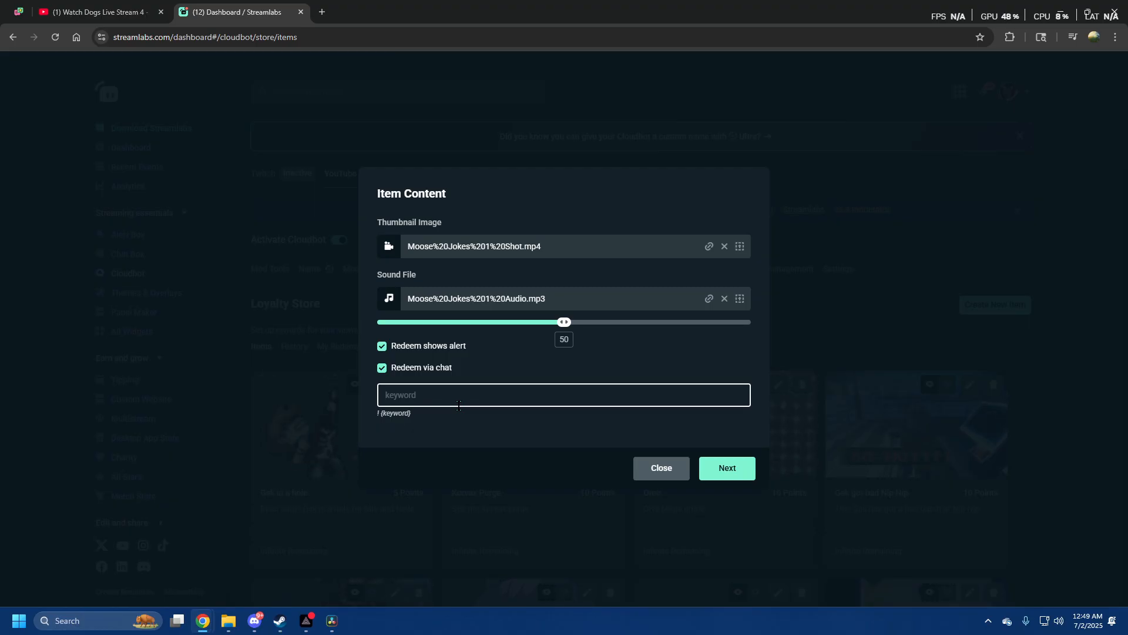
{"action": "type", "text": "mtj"}
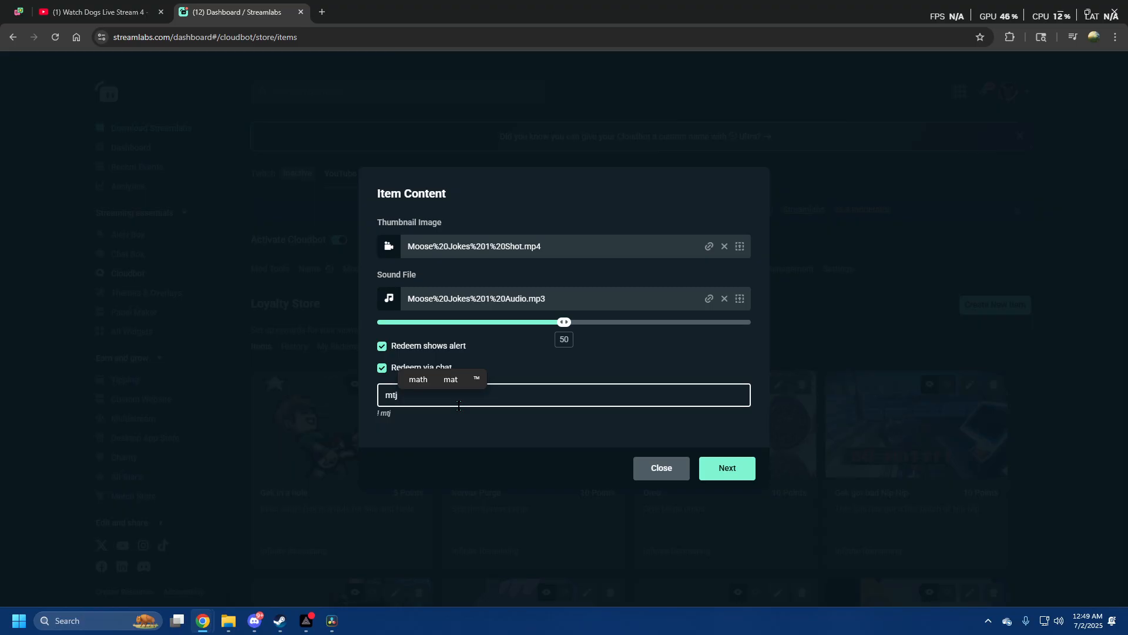
{"action": "left_click", "coordinate": [519, 441]}
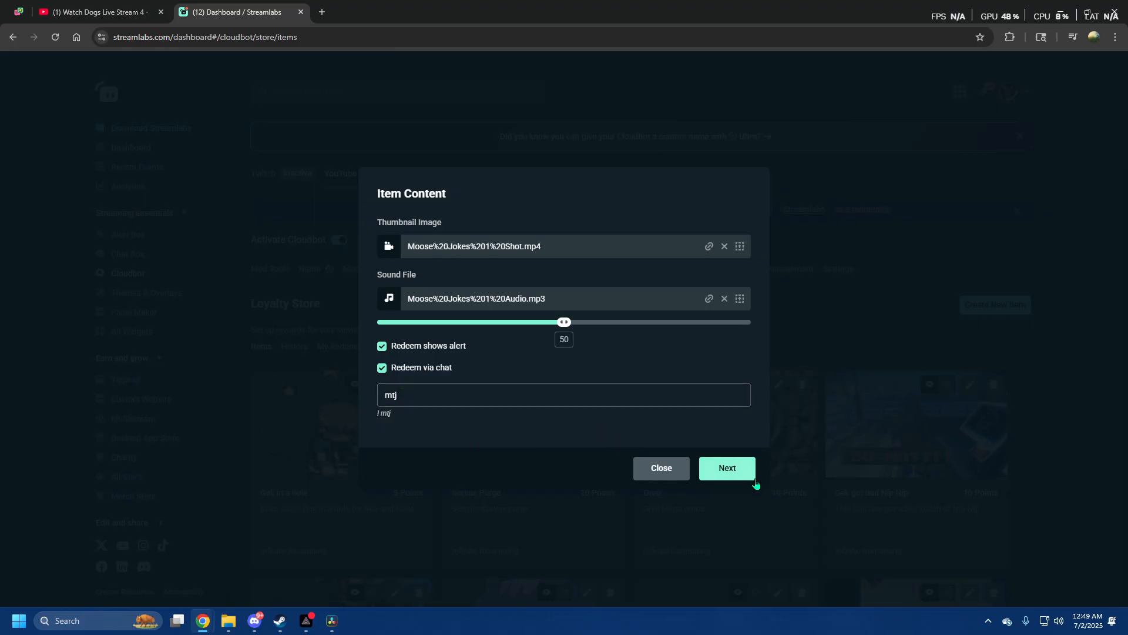
{"action": "left_click", "coordinate": [738, 471]}
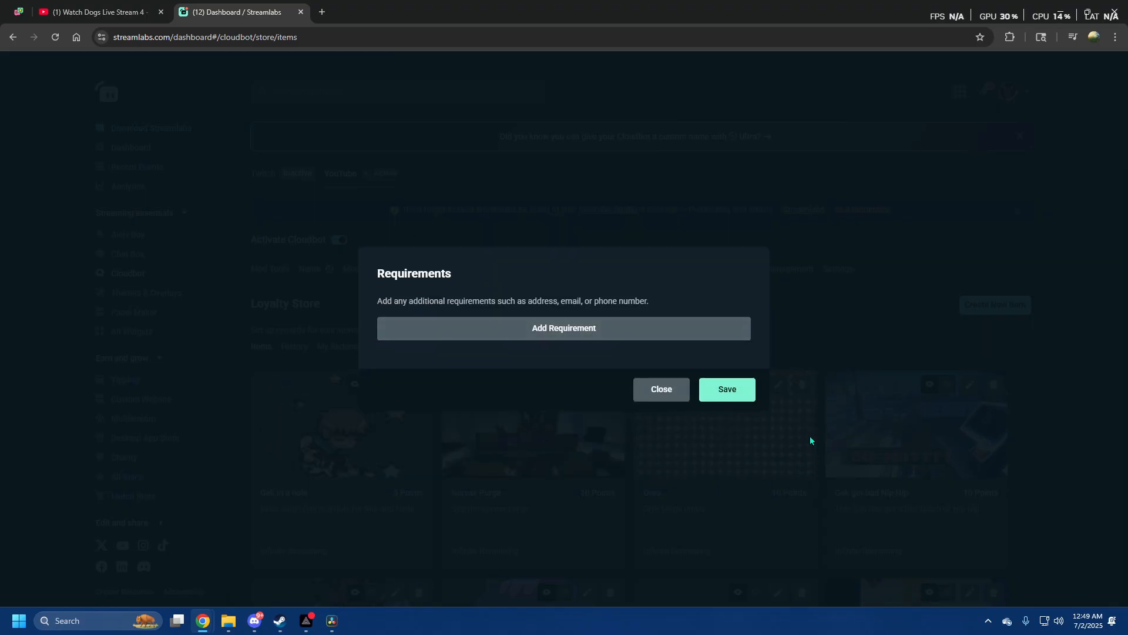
Save the item and confirm 'Moose Jokes 1' appears last in the Loyalty Store at 10 Points
{"action": "left_click", "coordinate": [726, 395]}
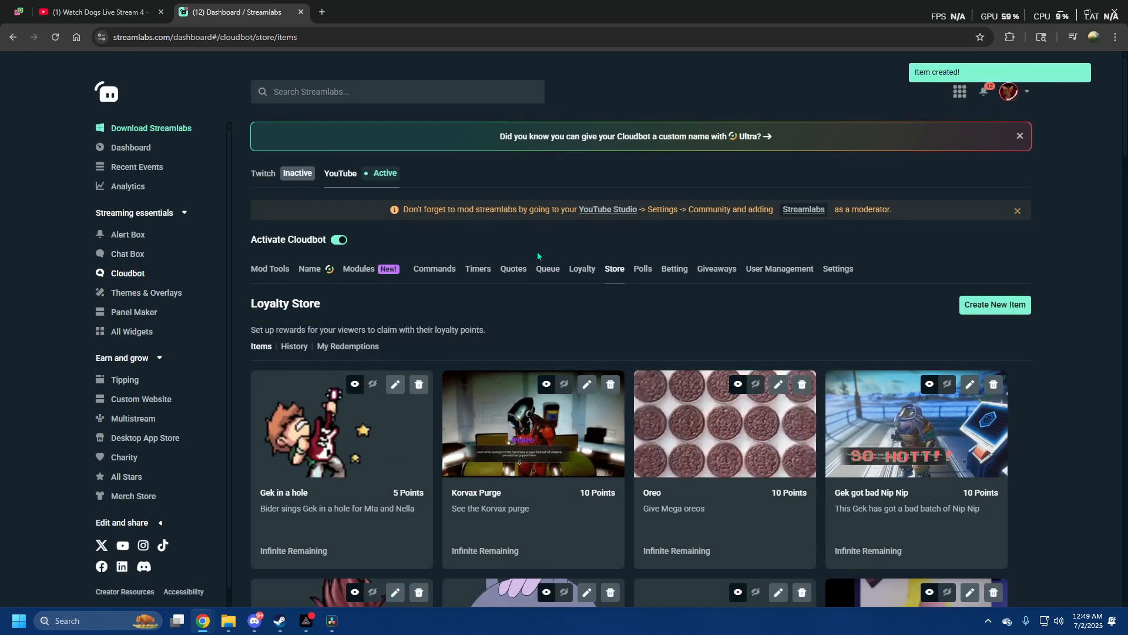
{"action": "scroll", "coordinate": [674, 348], "scroll_direction": "down", "scroll_amount": 10}
{"action": "scroll", "coordinate": [674, 348], "scroll_direction": "down", "scroll_amount": 14}
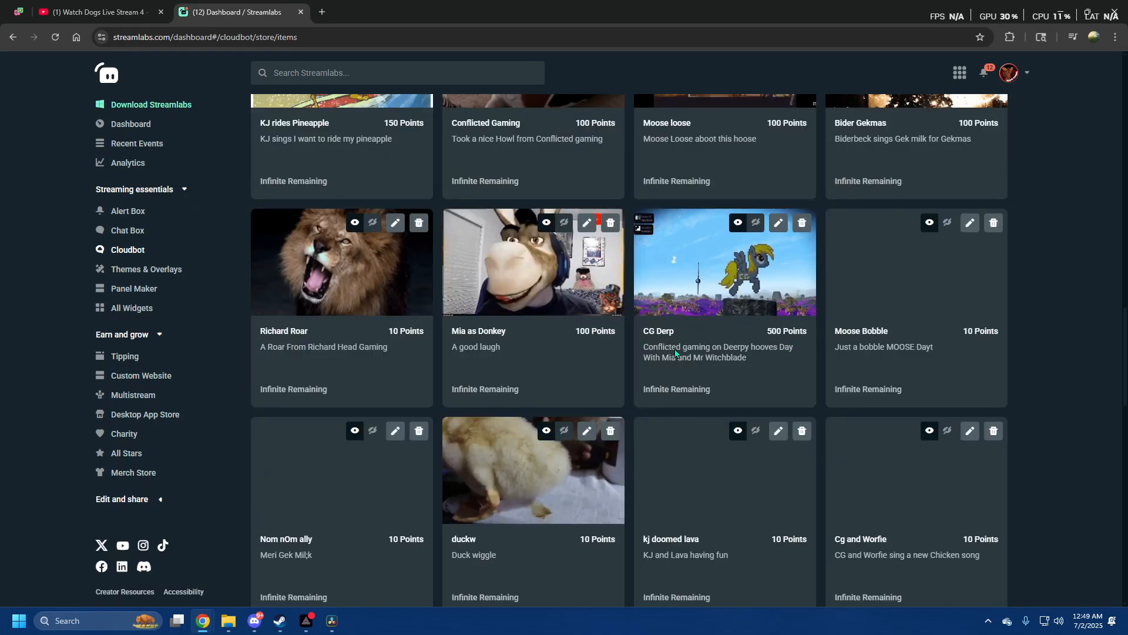
{"action": "scroll", "coordinate": [675, 350], "scroll_direction": "down", "scroll_amount": 3}
{"action": "scroll", "coordinate": [674, 348], "scroll_direction": "down", "scroll_amount": 16}
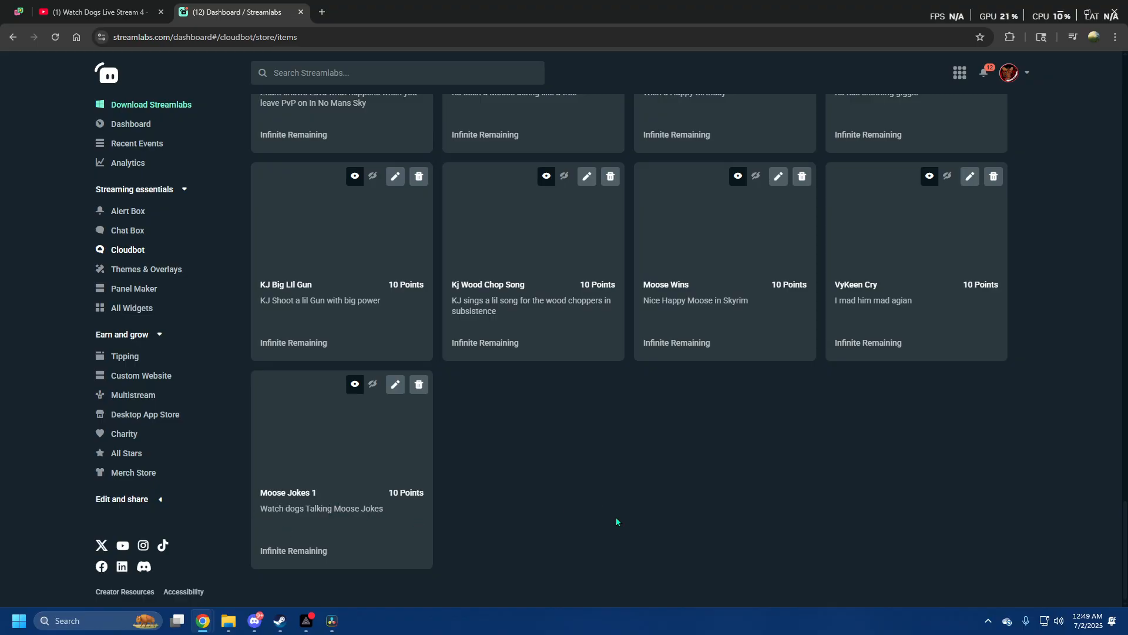
{"action": "scroll", "coordinate": [616, 521], "scroll_direction": "up", "scroll_amount": 19}
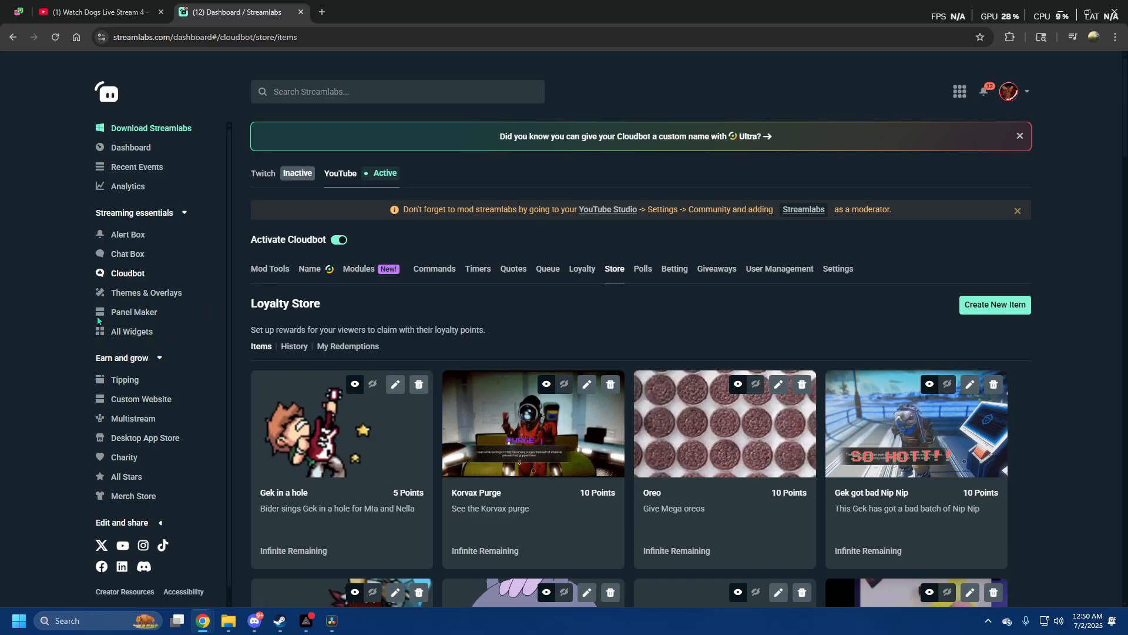
Look through the Alert Box's Cloudbot Redemption settings, then go back to the Dashboard
{"action": "left_click", "coordinate": [129, 241]}
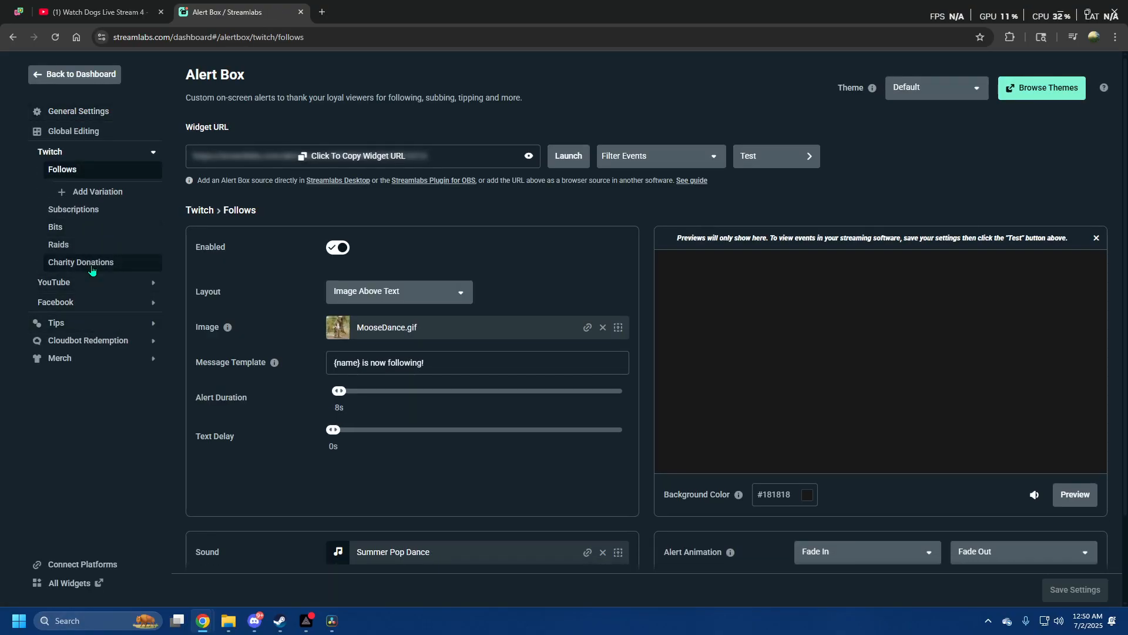
{"action": "left_click", "coordinate": [79, 341]}
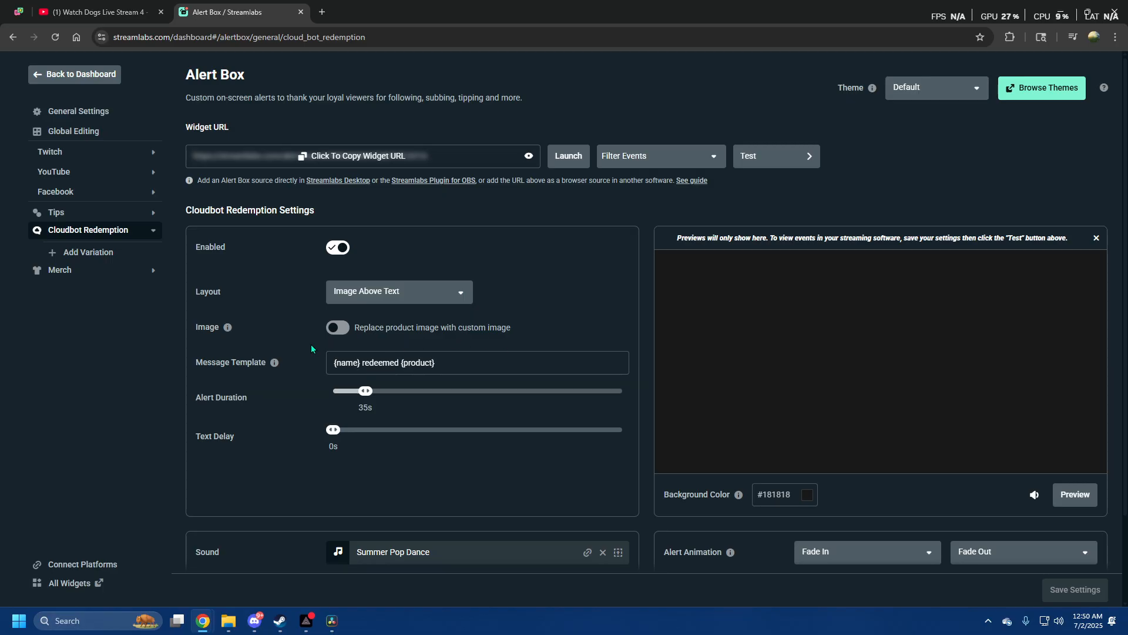
{"action": "scroll", "coordinate": [290, 373], "scroll_direction": "down", "scroll_amount": 2}
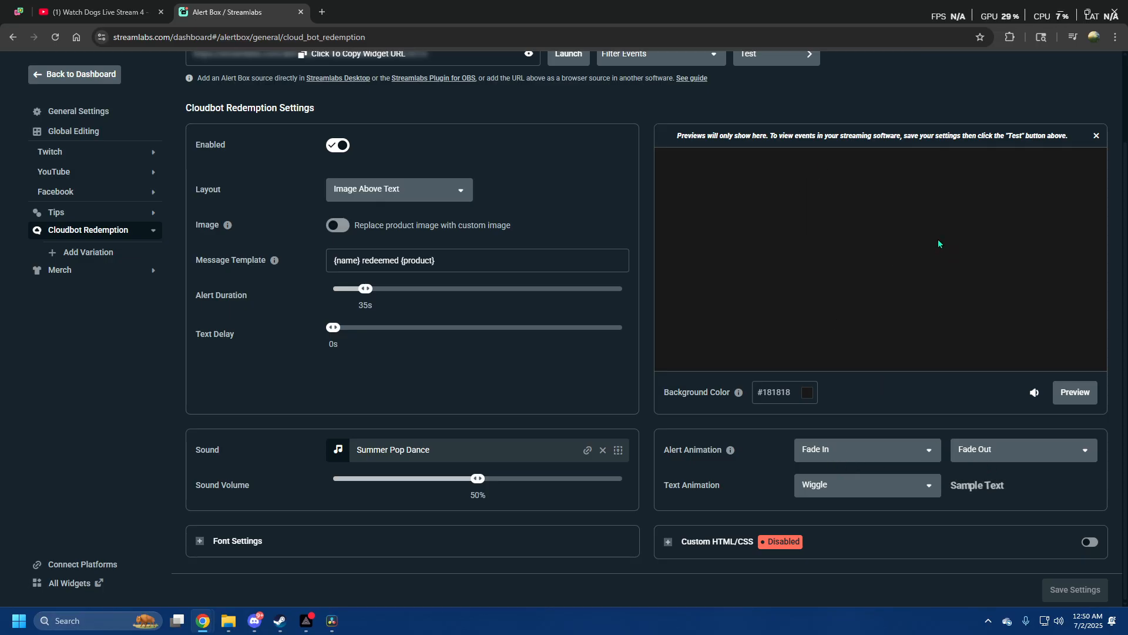
{"action": "scroll", "coordinate": [957, 246], "scroll_direction": "up", "scroll_amount": 2}
{"action": "left_click", "coordinate": [75, 74]}
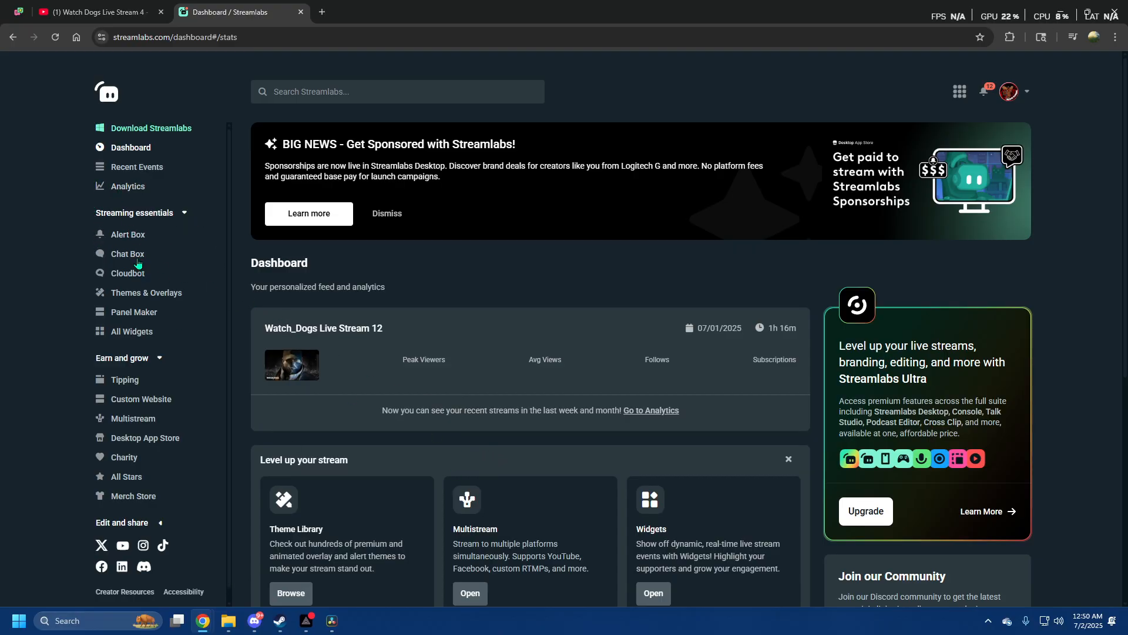
Copy the Alert Box widget URL, accepting the warning, and switch to PRISM Live Studio
{"action": "left_click", "coordinate": [118, 234]}
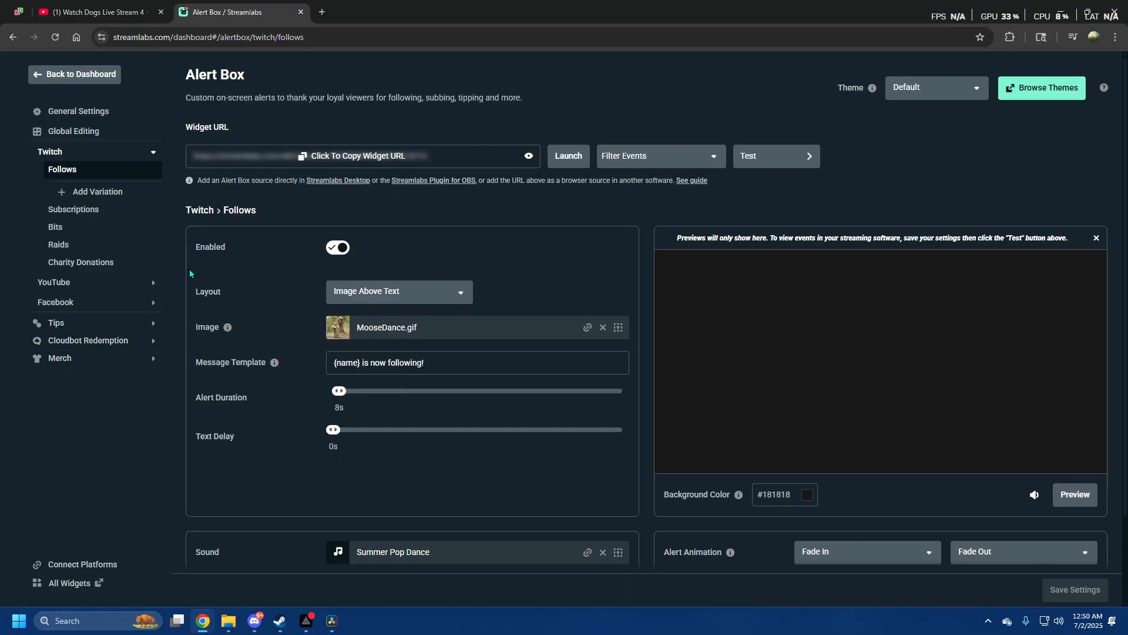
{"action": "left_click", "coordinate": [351, 156]}
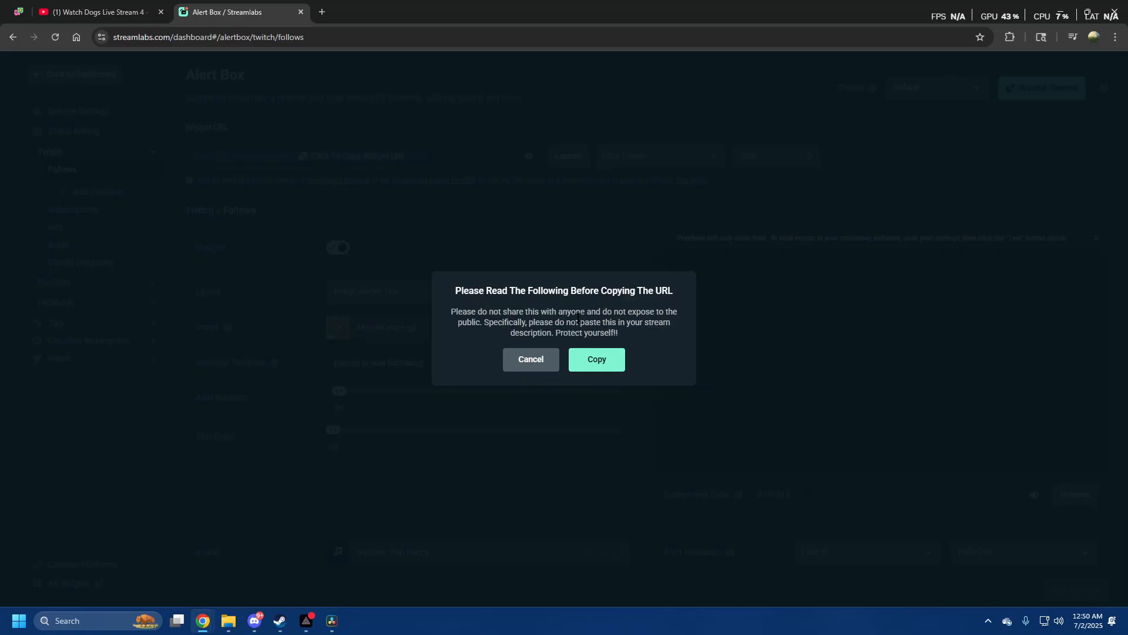
{"action": "left_click", "coordinate": [592, 368]}
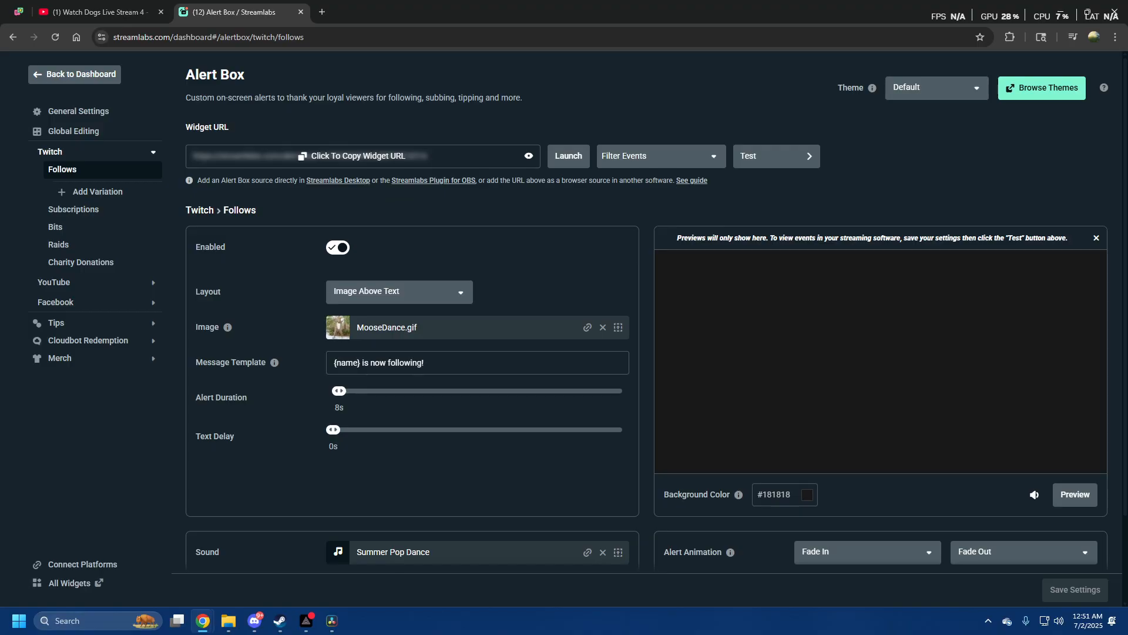
{"action": "left_click", "coordinate": [120, 445]}
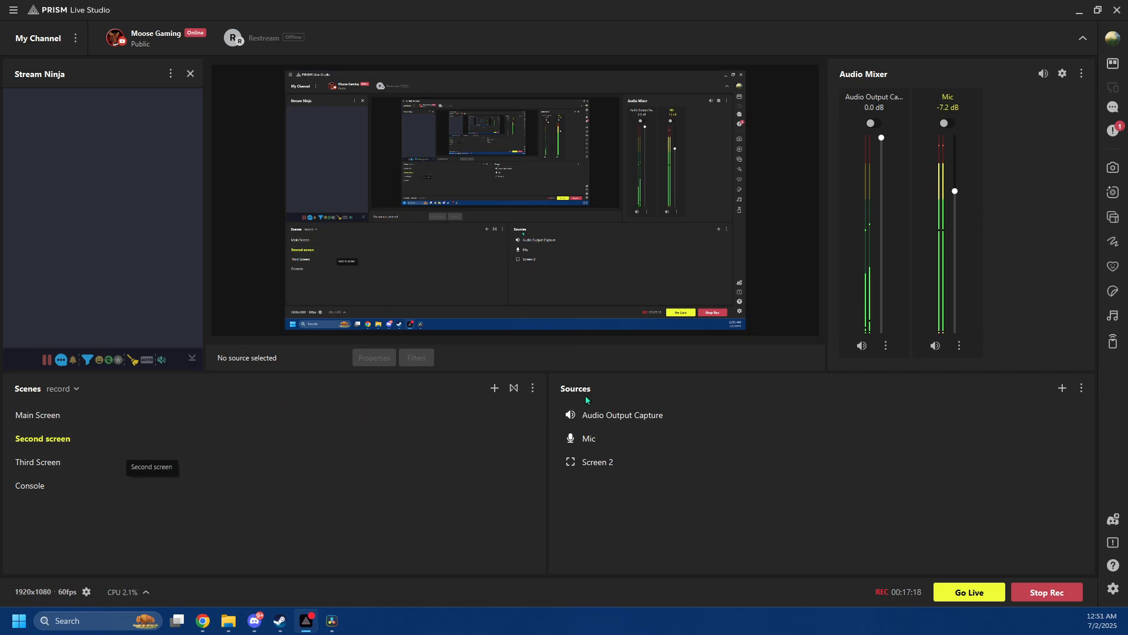
Start adding a Browser source to the 'Second screen' scene's Sources panel
{"action": "left_click", "coordinate": [1062, 391]}
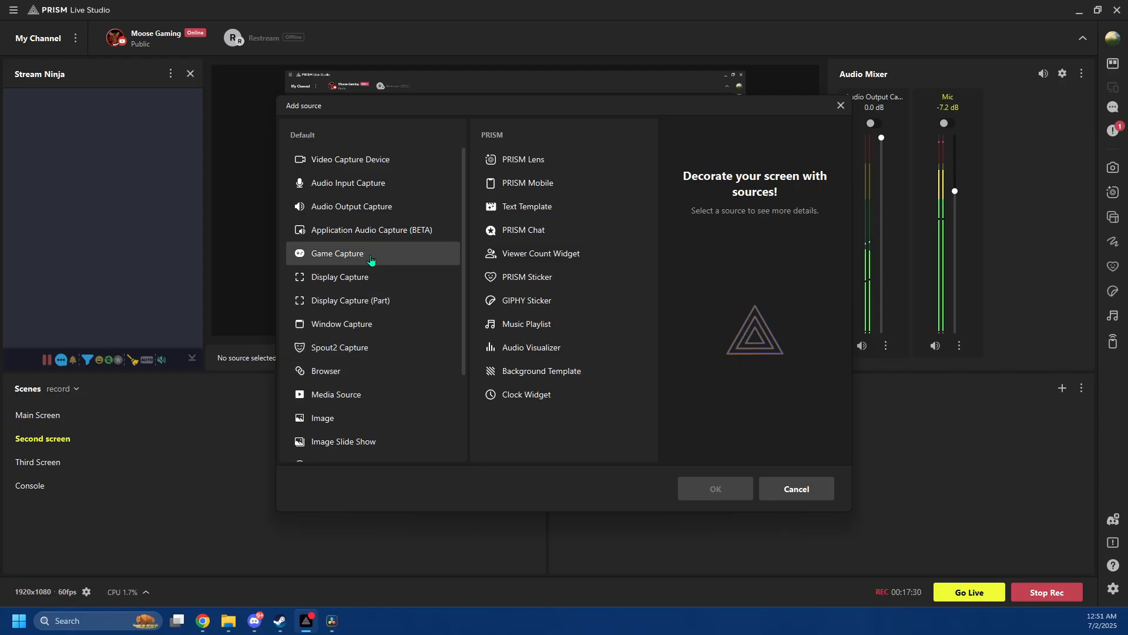
{"action": "scroll", "coordinate": [370, 282], "scroll_direction": "down", "scroll_amount": 1}
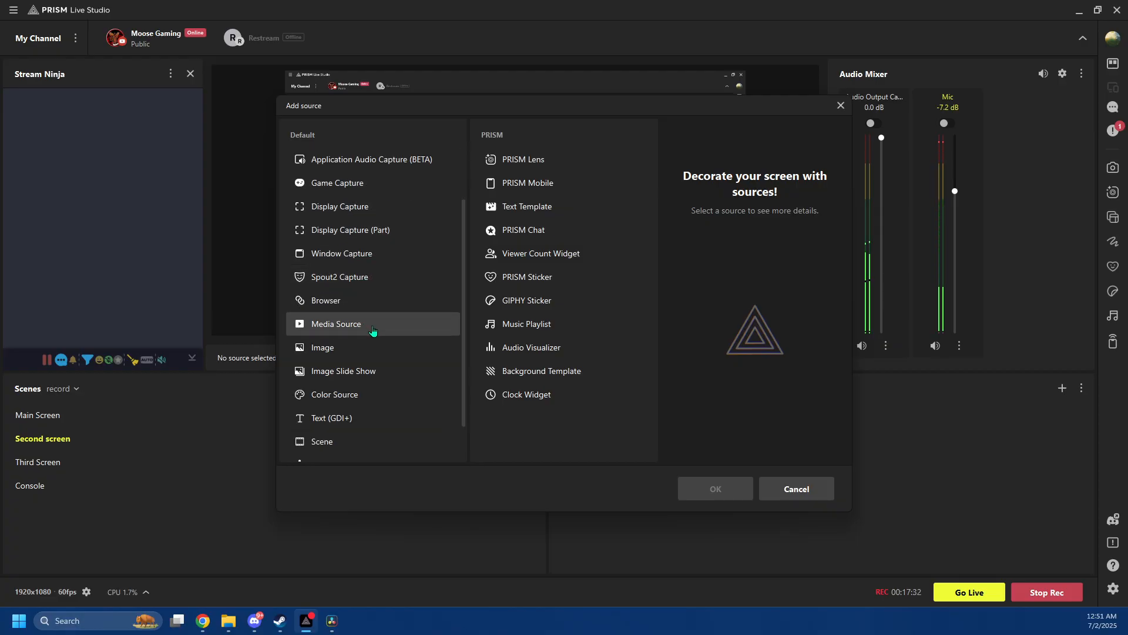
{"action": "scroll", "coordinate": [362, 388], "scroll_direction": "down", "scroll_amount": 1}
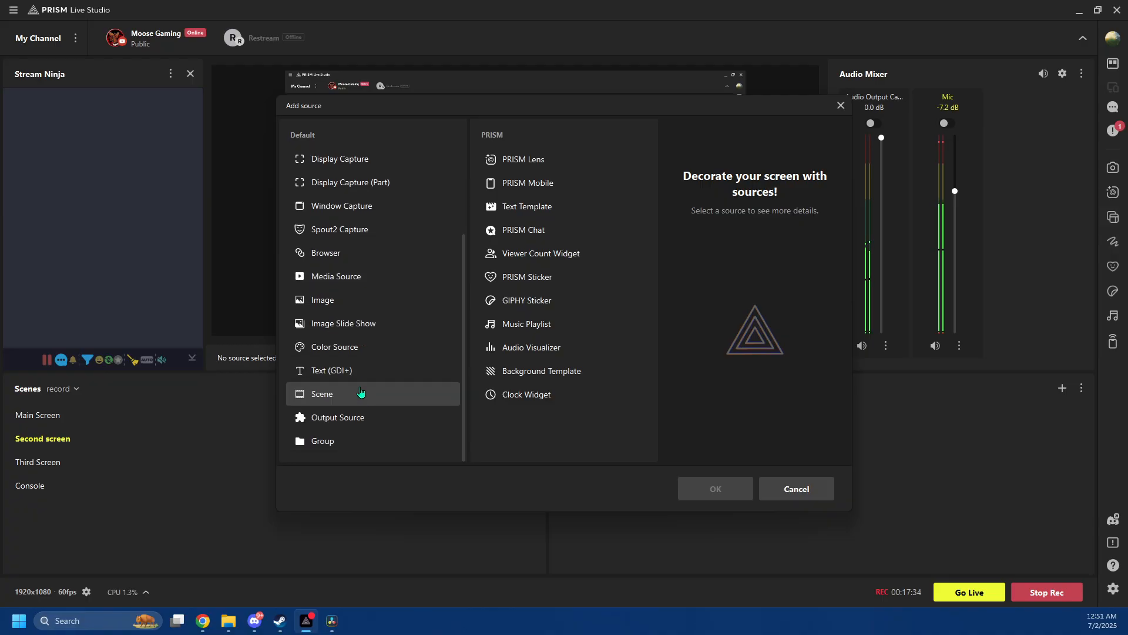
{"action": "scroll", "coordinate": [361, 388], "scroll_direction": "up", "scroll_amount": 3}
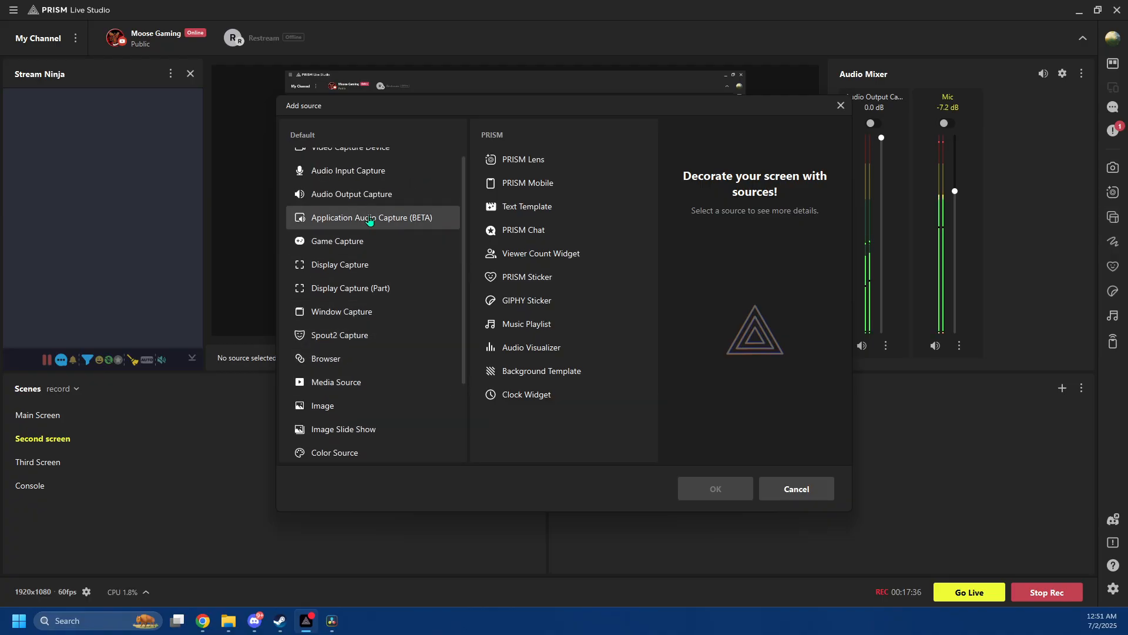
{"action": "scroll", "coordinate": [367, 218], "scroll_direction": "up", "scroll_amount": 1}
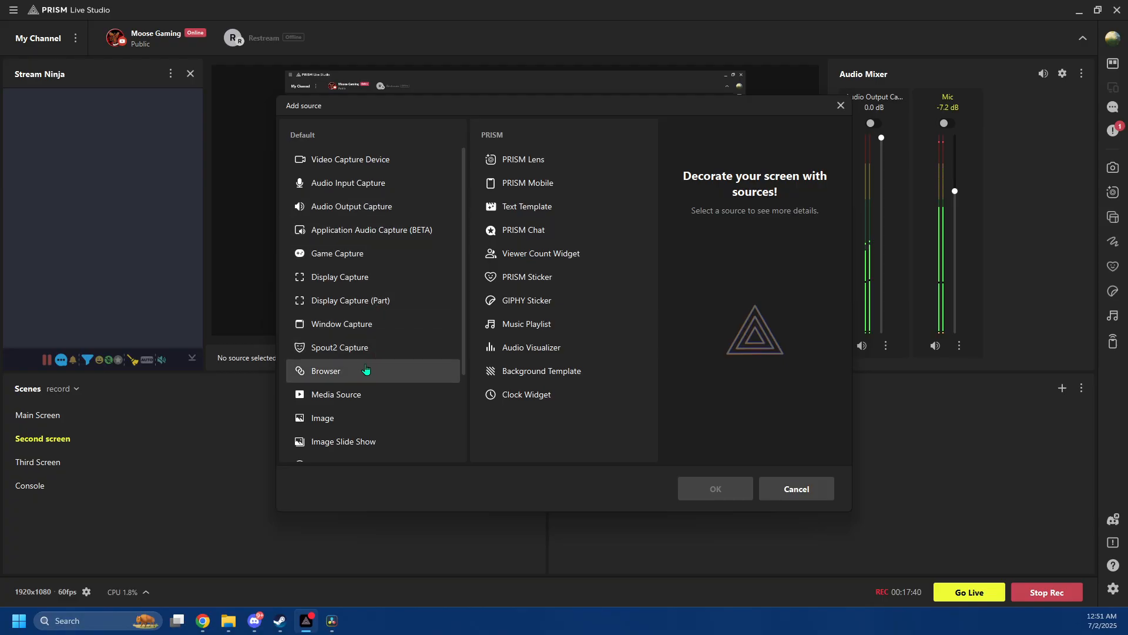
{"action": "left_click", "coordinate": [334, 376]}
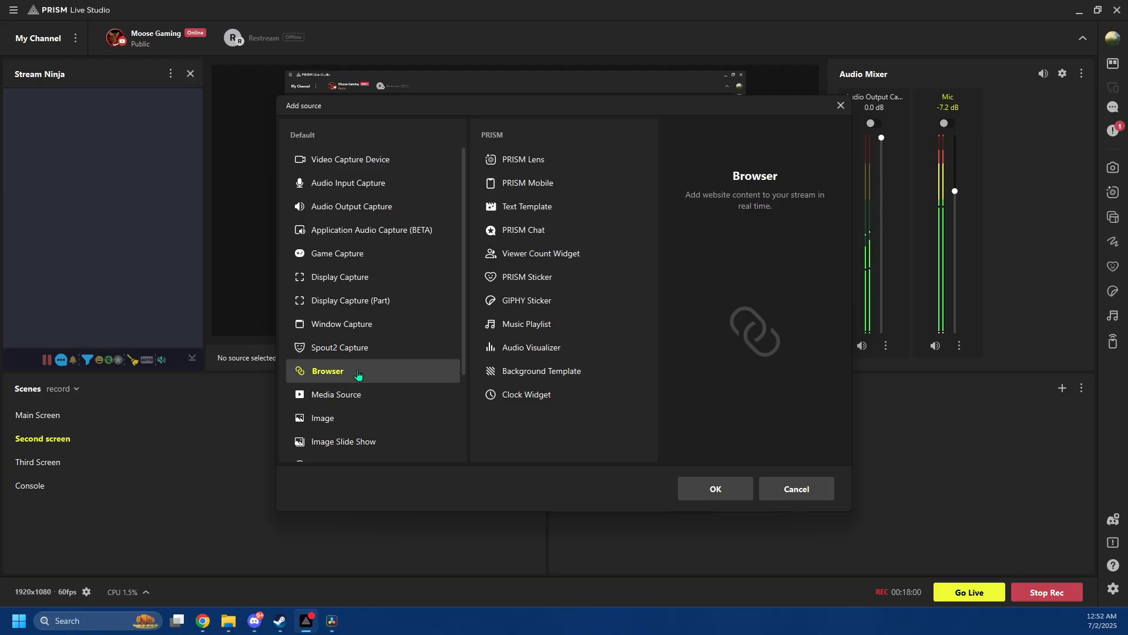
Create the browser source named 'Alert Box'
{"action": "left_click", "coordinate": [716, 487]}
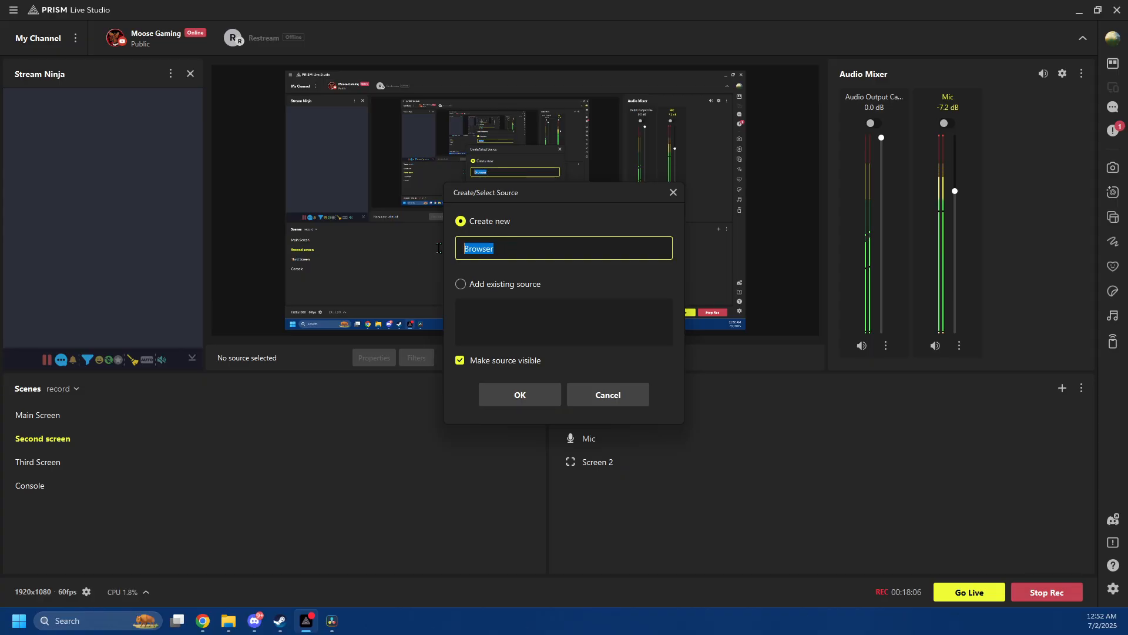
{"action": "key", "text": "BackSpace"}
{"action": "type", "text": "Alert "}
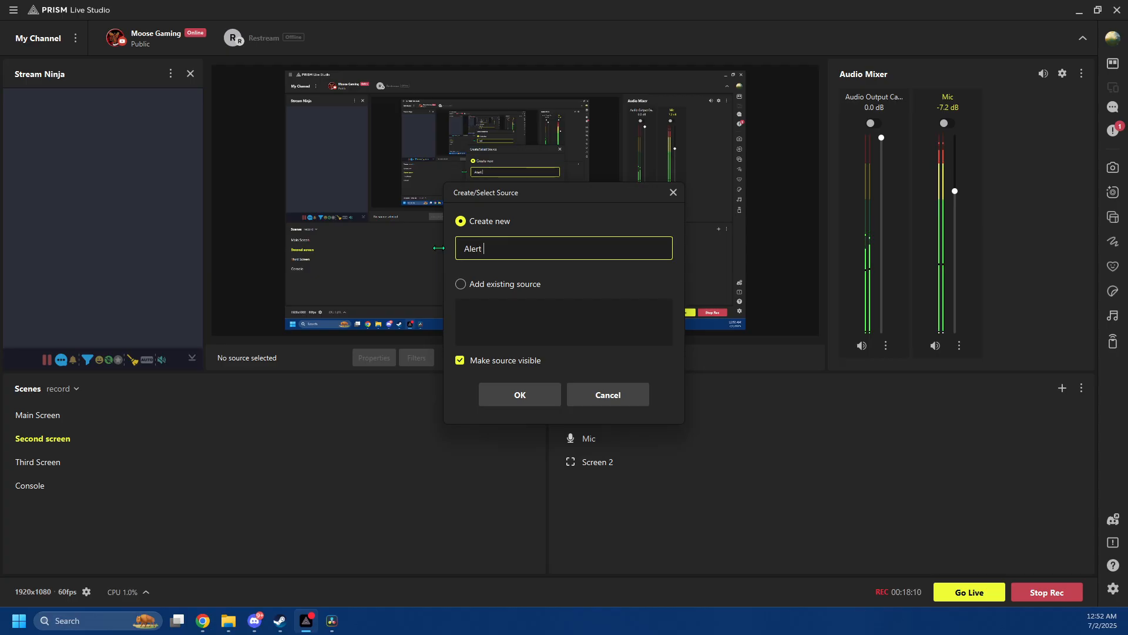
{"action": "type", "text": "Box"}
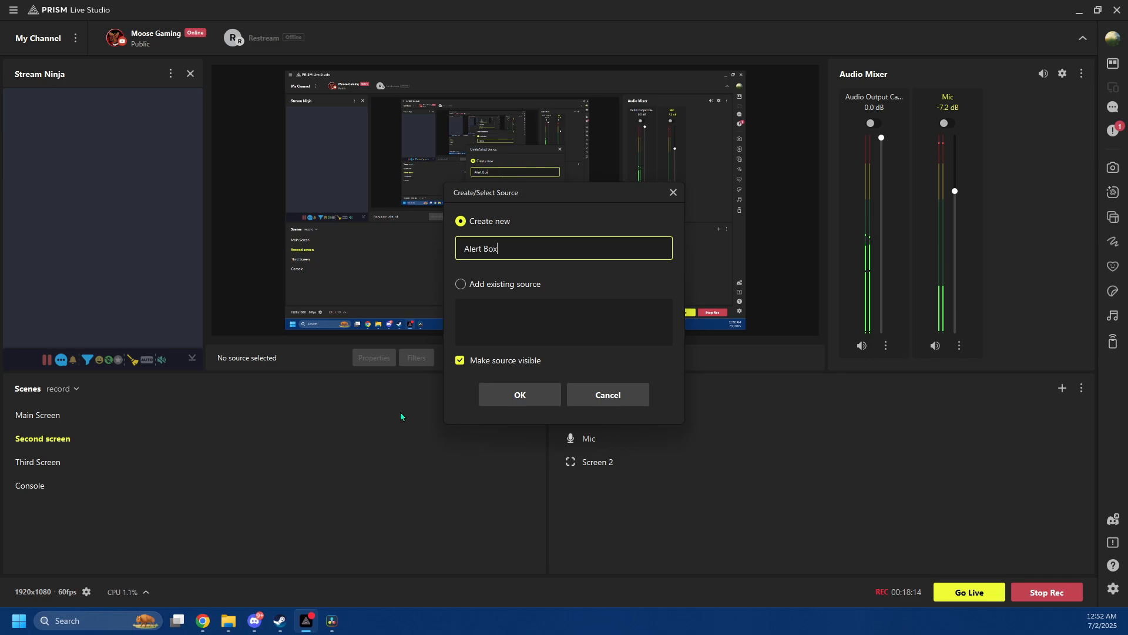
{"action": "left_click", "coordinate": [513, 403]}
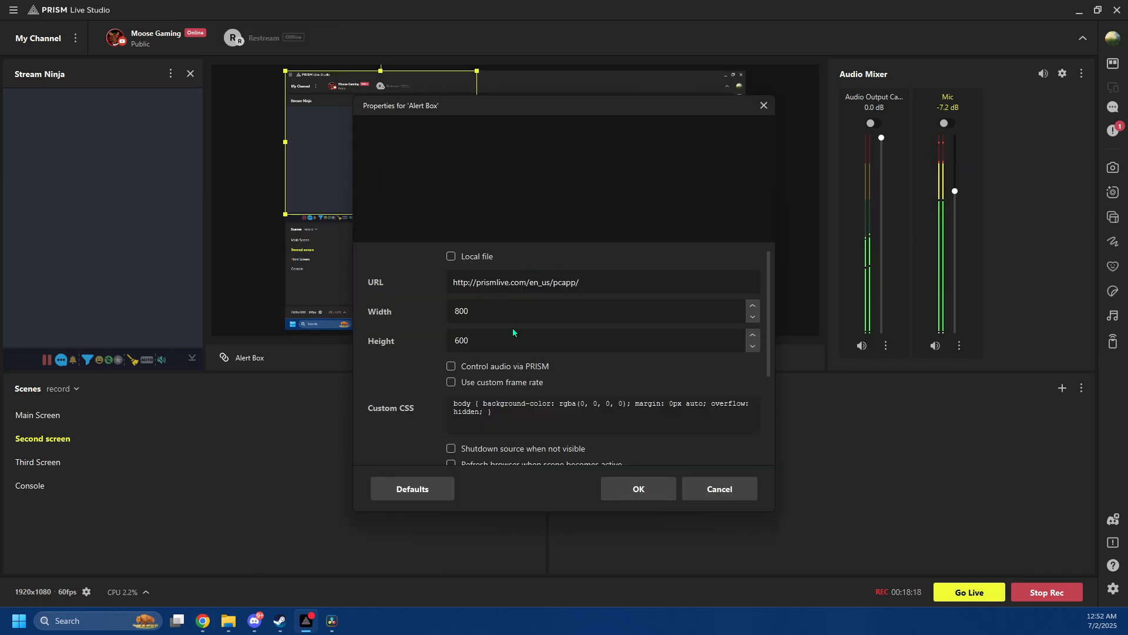
Set its URL to the pasted Streamlabs widget URL, enable Control audio via PRISM, and confirm
{"action": "left_click_drag", "start_coordinate": [494, 113], "coordinate": [618, 78]}
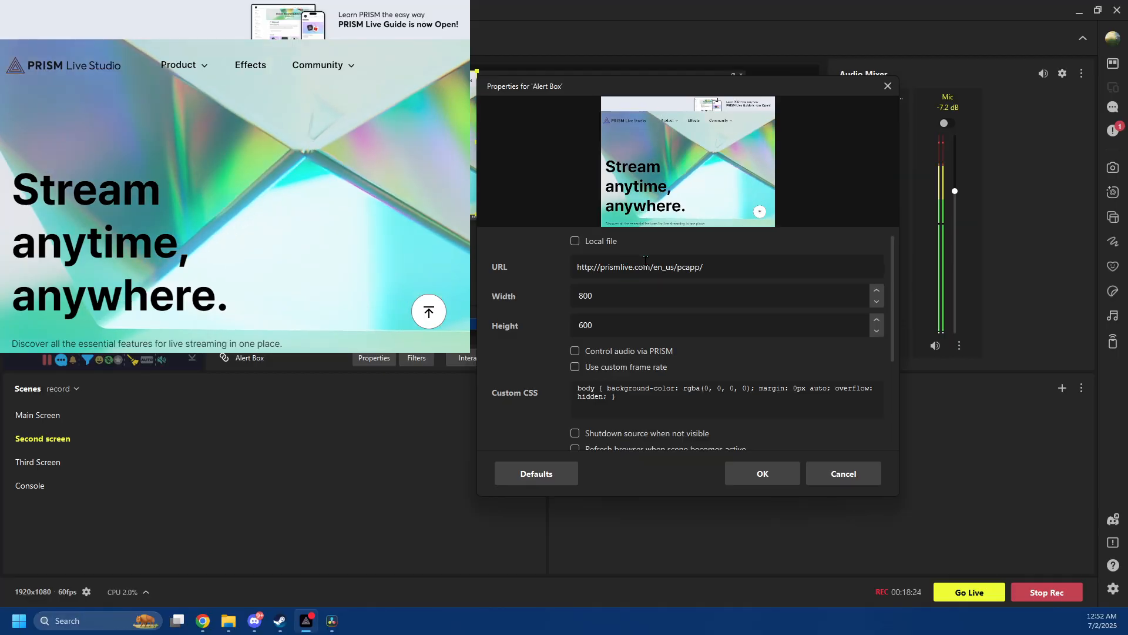
{"action": "left_click_drag", "start_coordinate": [723, 266], "coordinate": [555, 269]}
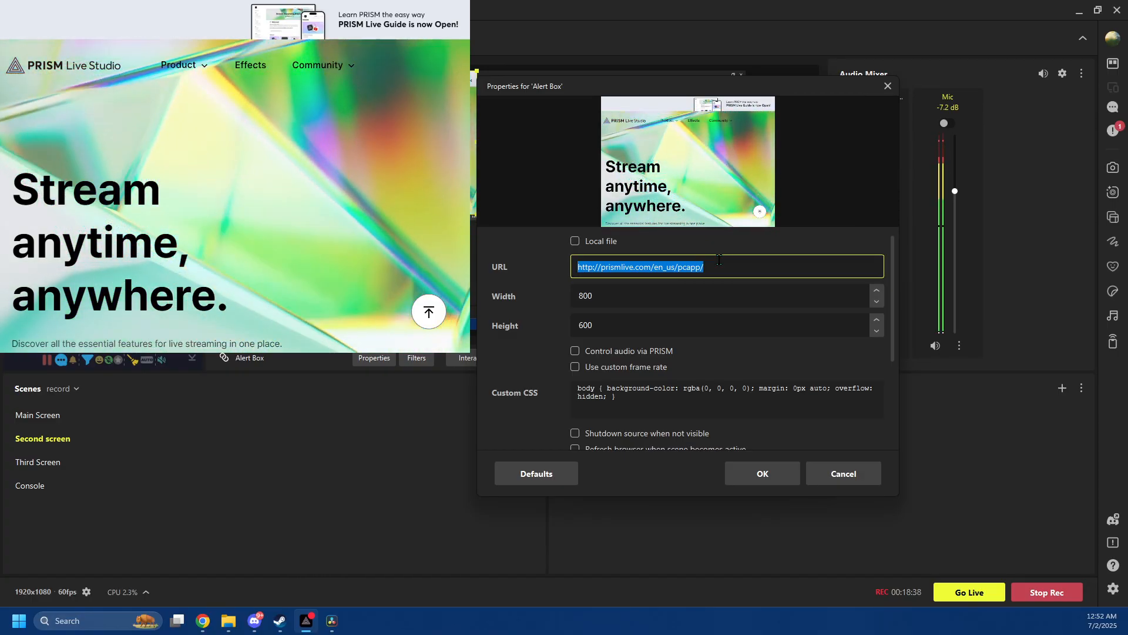
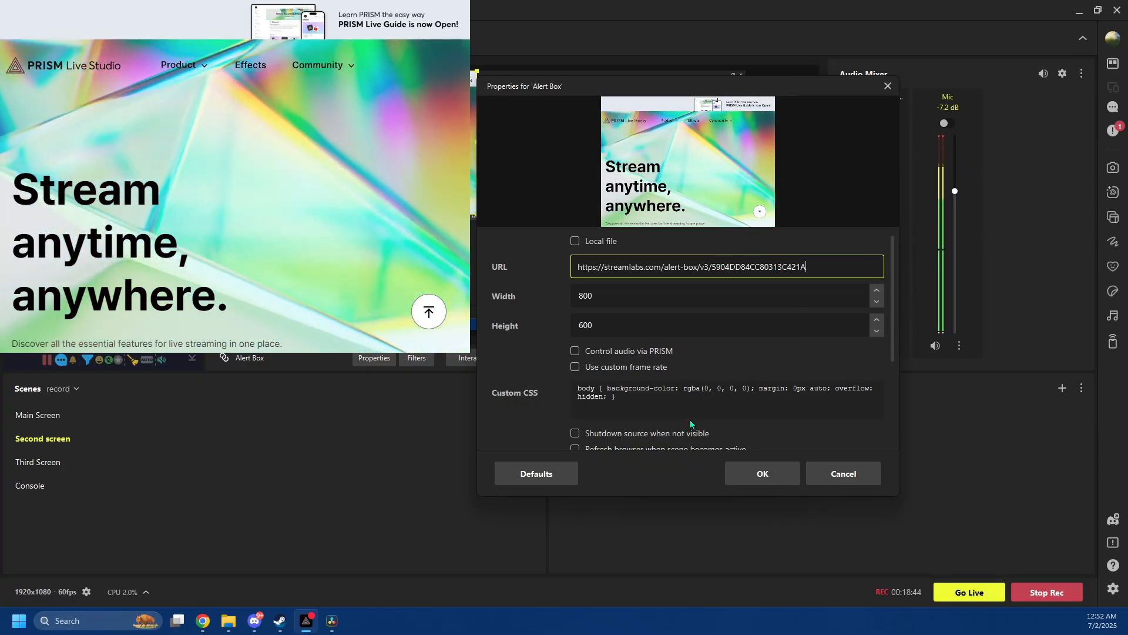
{"action": "left_click", "coordinate": [576, 354]}
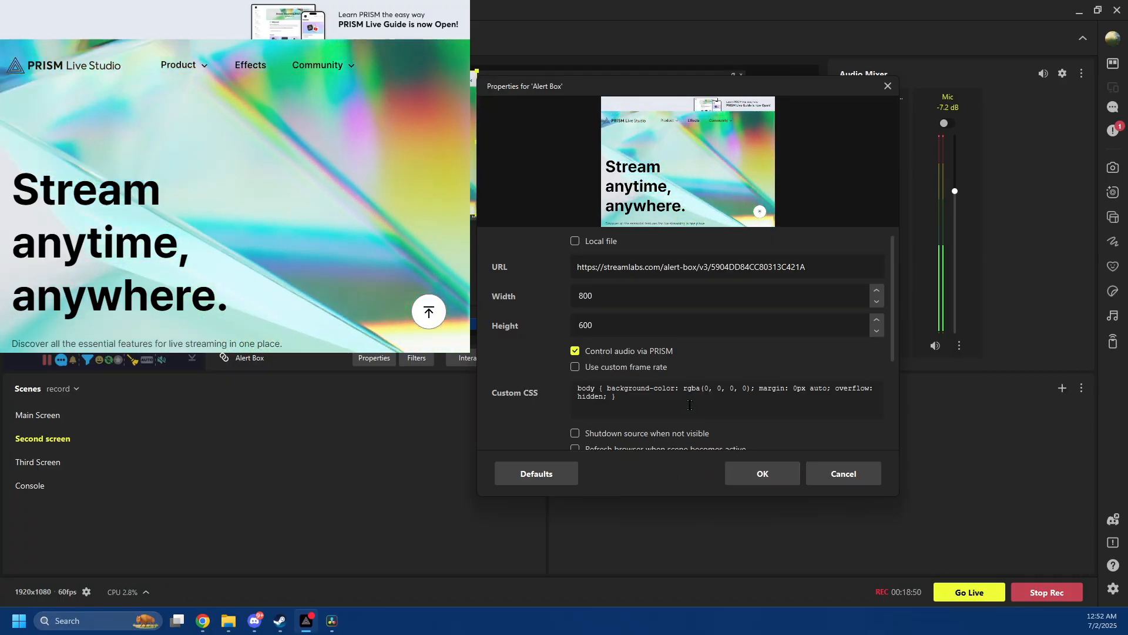
{"action": "scroll", "coordinate": [664, 429], "scroll_direction": "down", "scroll_amount": 2}
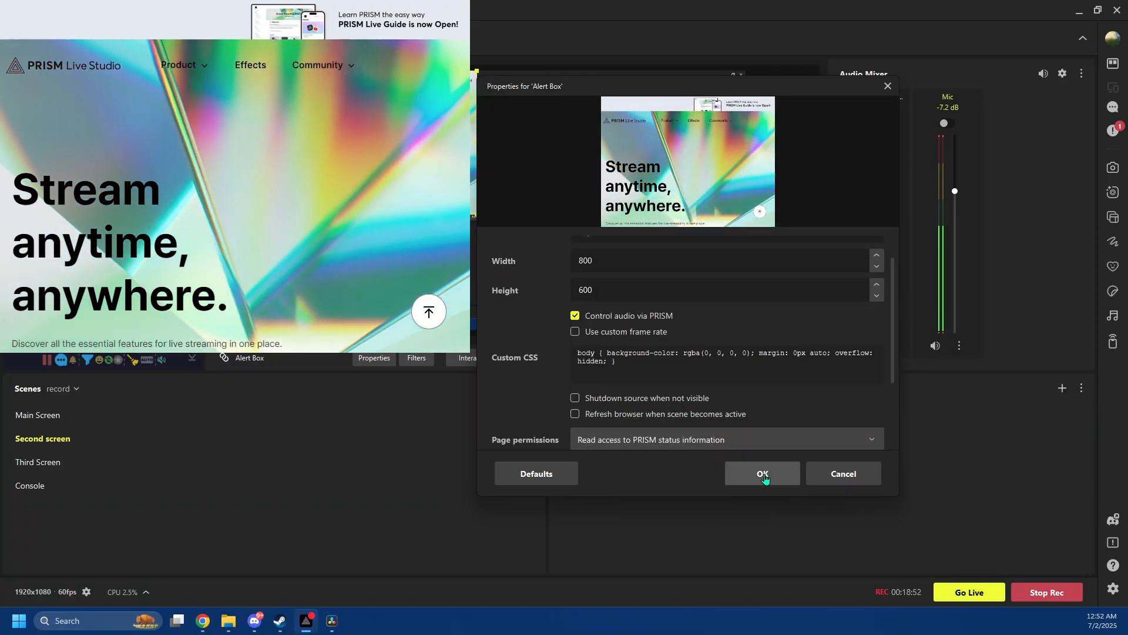
{"action": "left_click", "coordinate": [763, 475]}
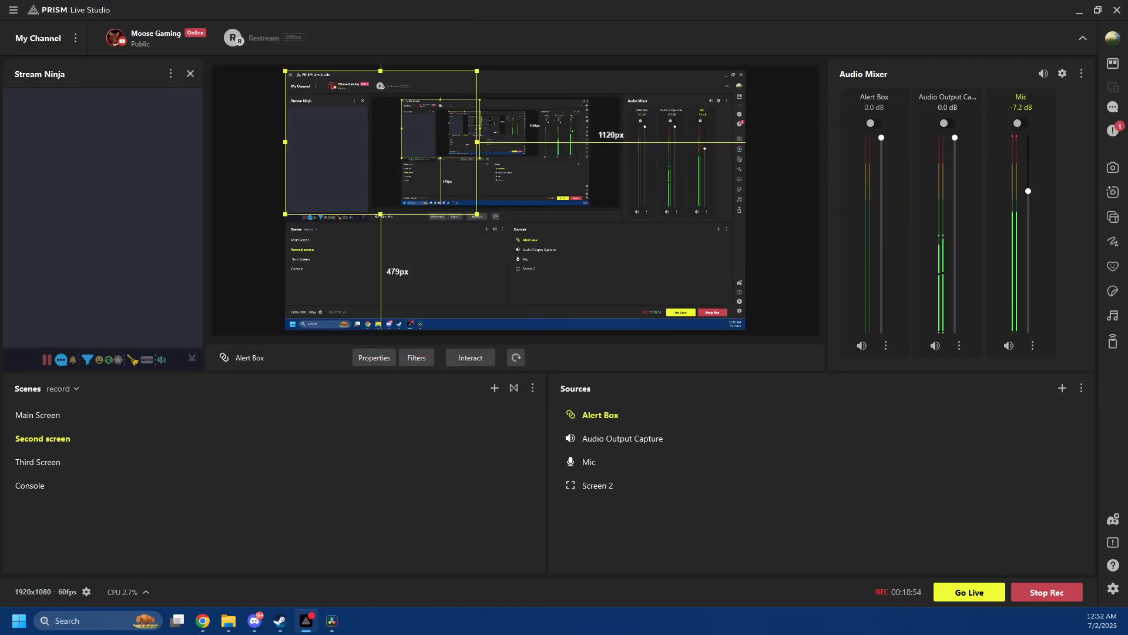
Move the Alert Box source to the horizontal centre of the Second screen canvas's top edge
{"action": "left_click_drag", "start_coordinate": [387, 213], "coordinate": [516, 209]}
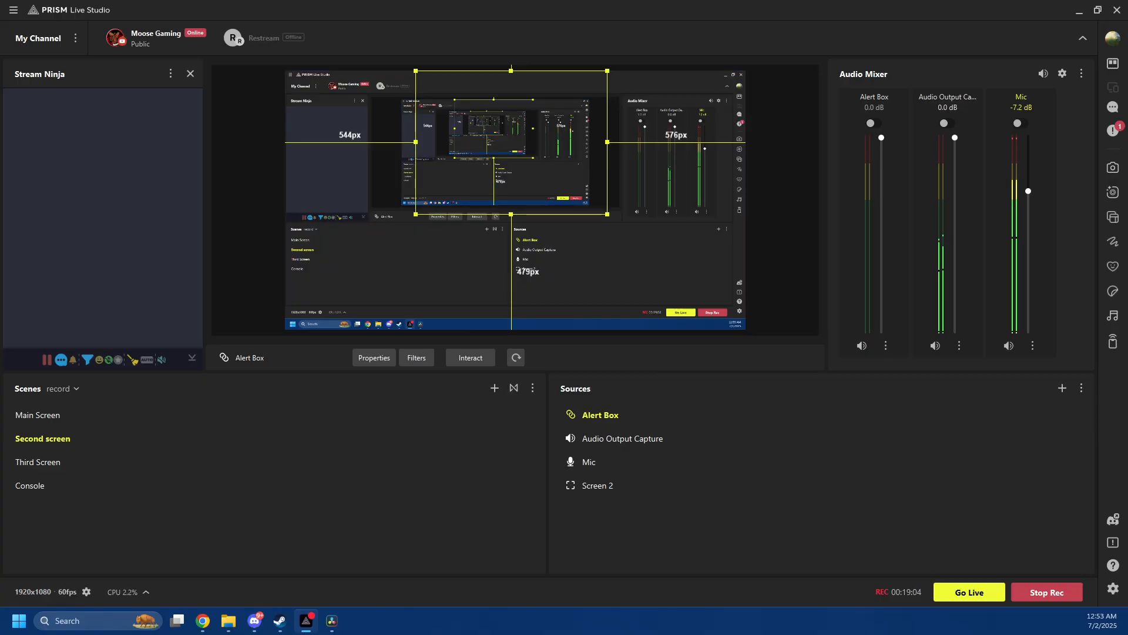
{"action": "key", "text": "alt+Tab"}
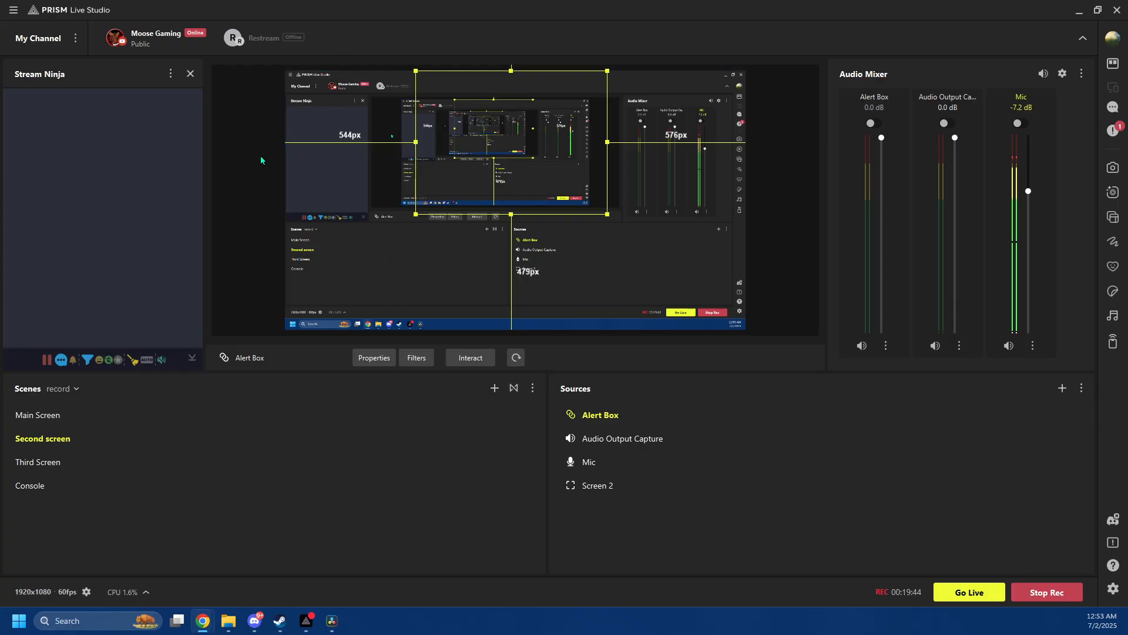
{"action": "left_click", "coordinate": [244, 159]}
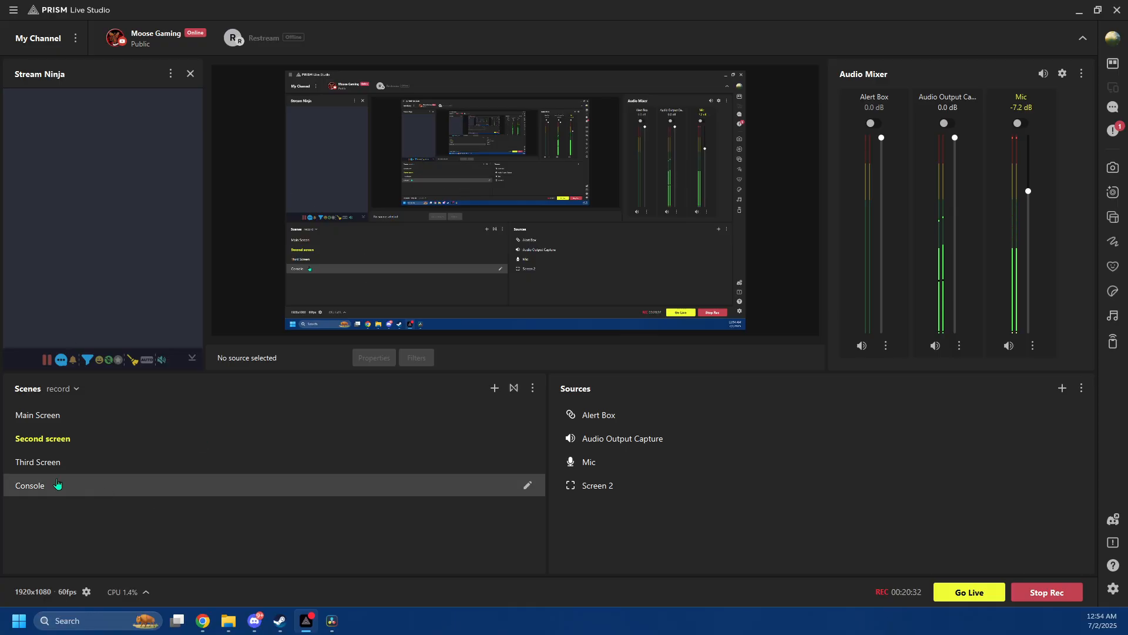
{"action": "left_click", "coordinate": [70, 420]}
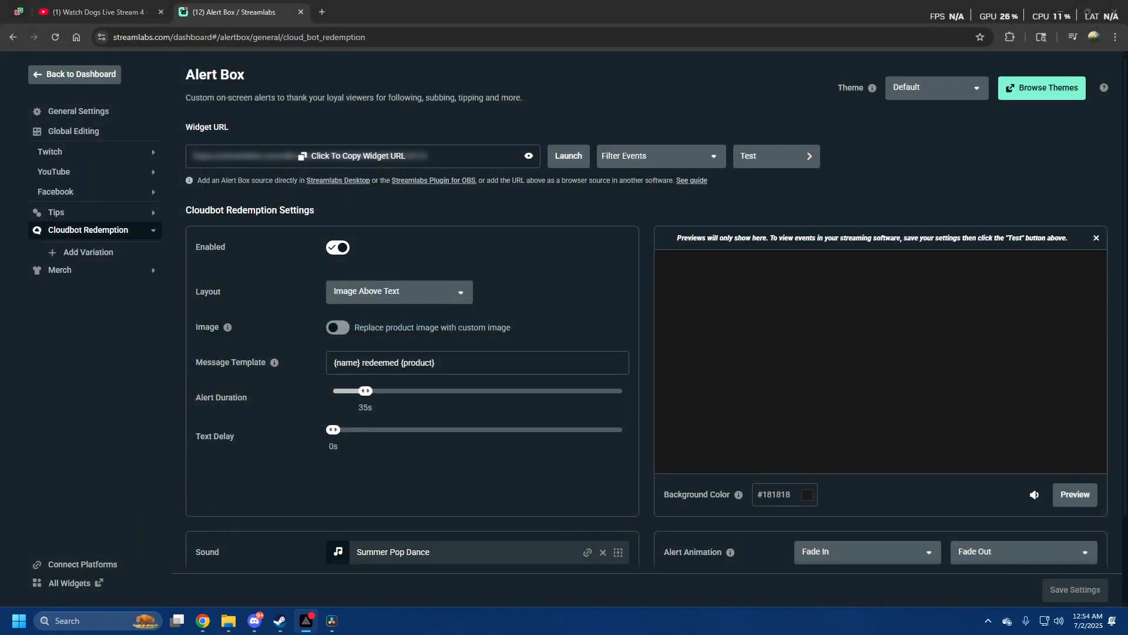
Close the Streamlabs Alert Box tab, leaving the YouTube clip, and minimize Chrome
{"action": "left_click", "coordinate": [301, 12]}
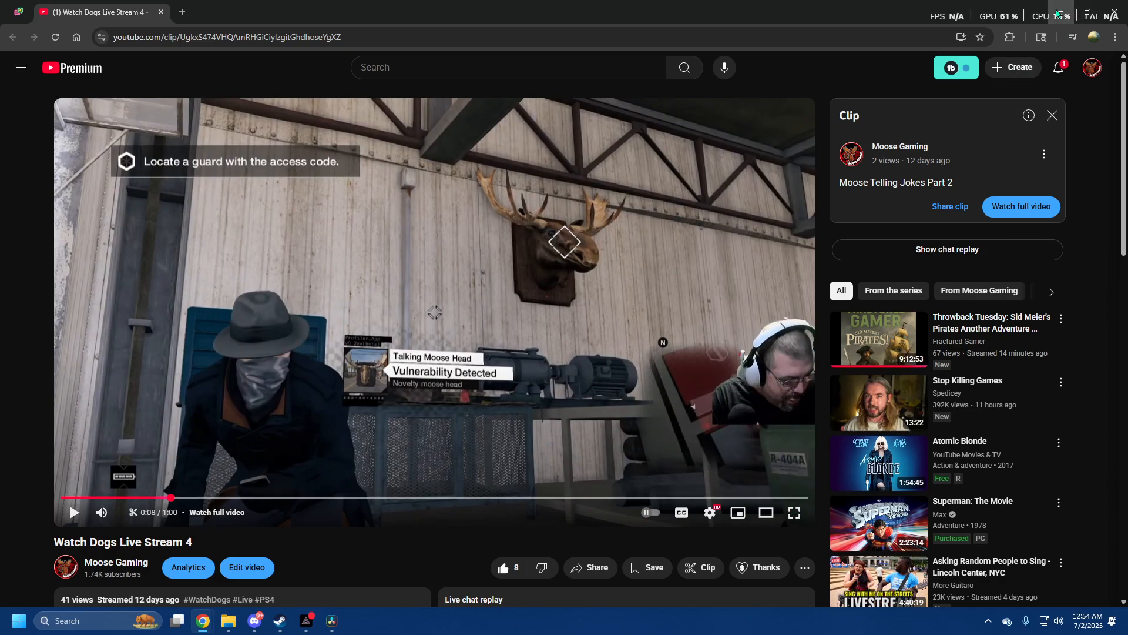
{"action": "left_click", "coordinate": [1061, 12]}
Close the Sound Clips folder window to reveal Resolve's completed Moose Jokes 1 render job
{"action": "left_click", "coordinate": [1085, 57]}
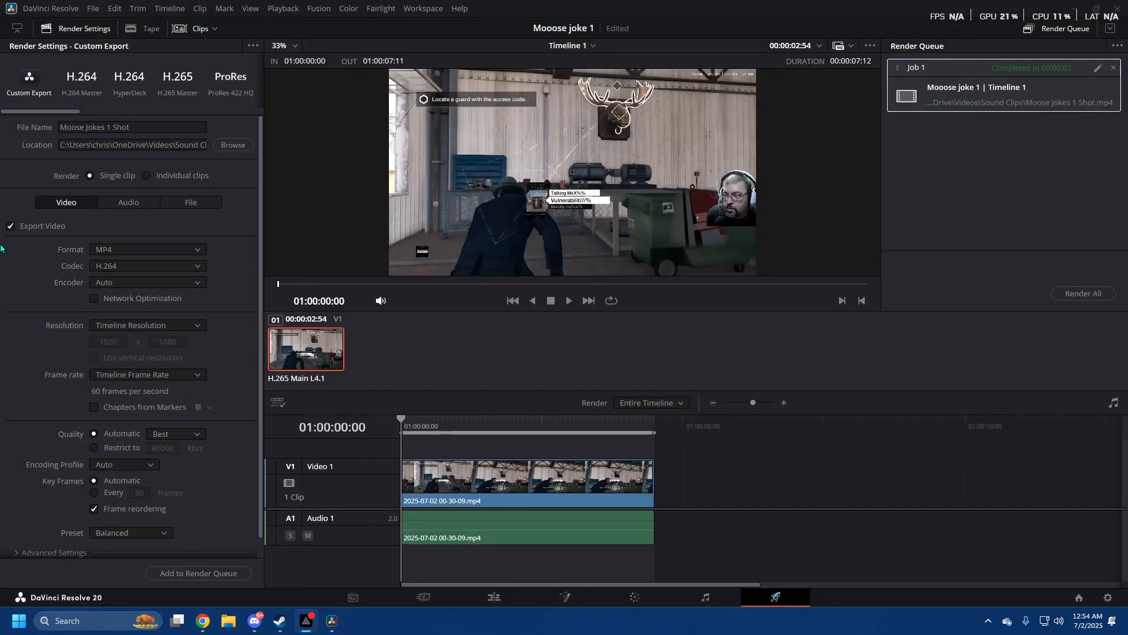